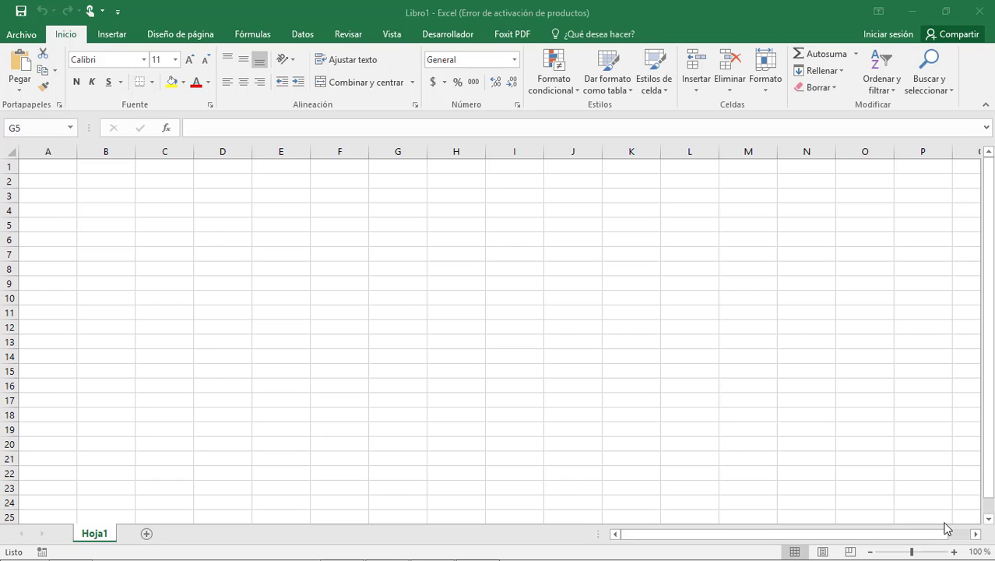
# Search the Office add-in store for 'PROJECT PLAN'.
pyautogui.click(115, 36)
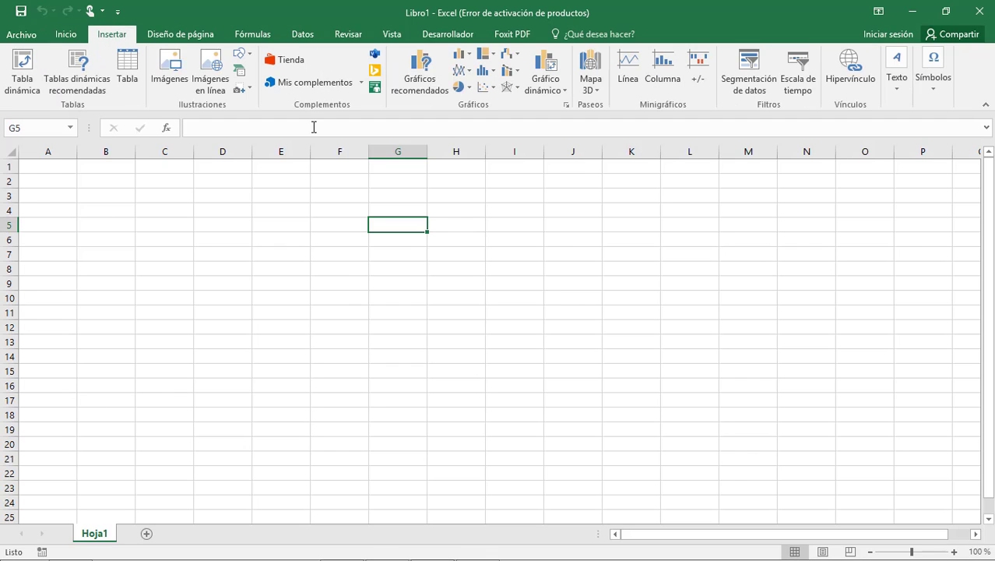
pyautogui.click(328, 83)
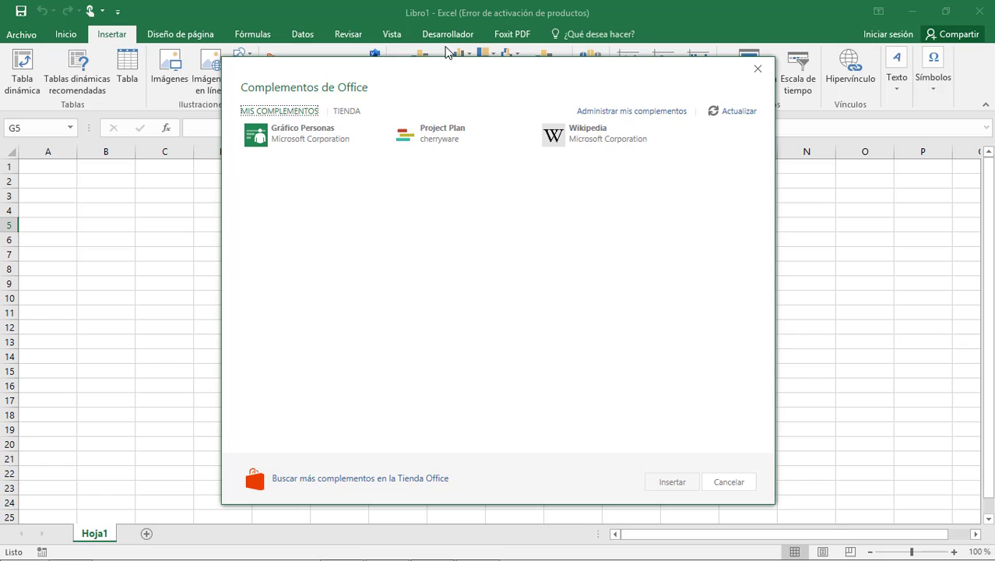
pyautogui.click(349, 116)
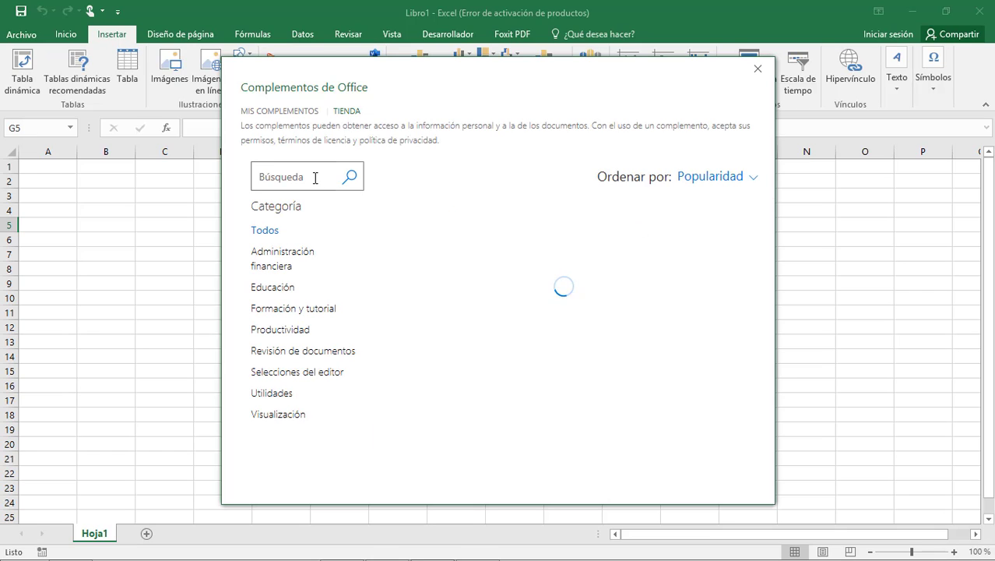
pyautogui.write('PRO')
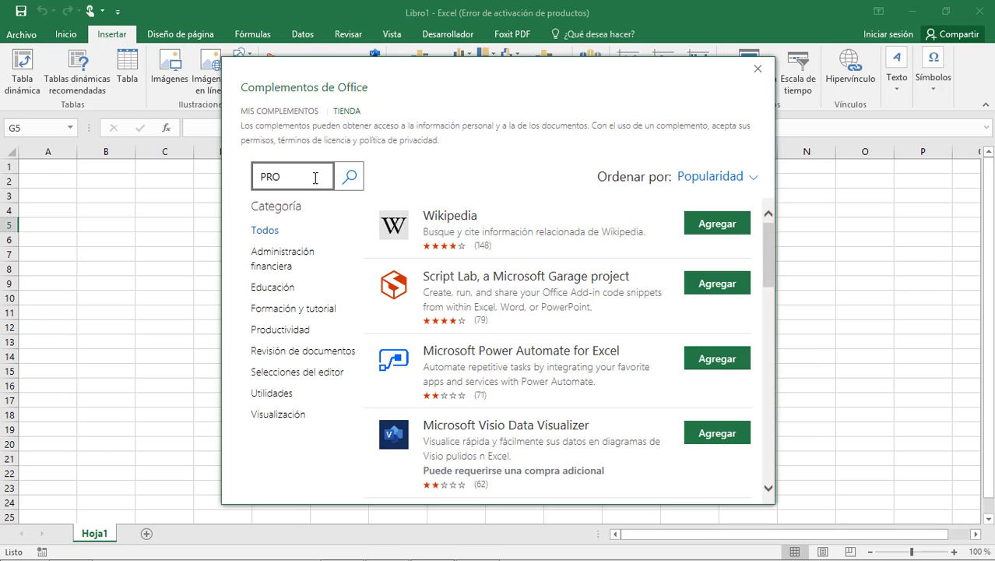
pyautogui.write('JECT PLAN')
pyautogui.press('Return')
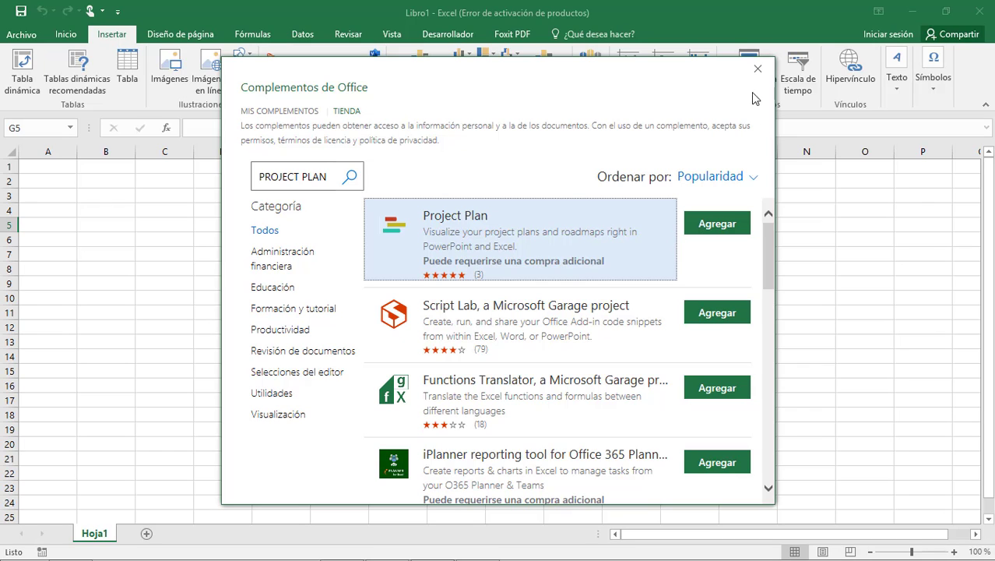
pyautogui.click(758, 68)
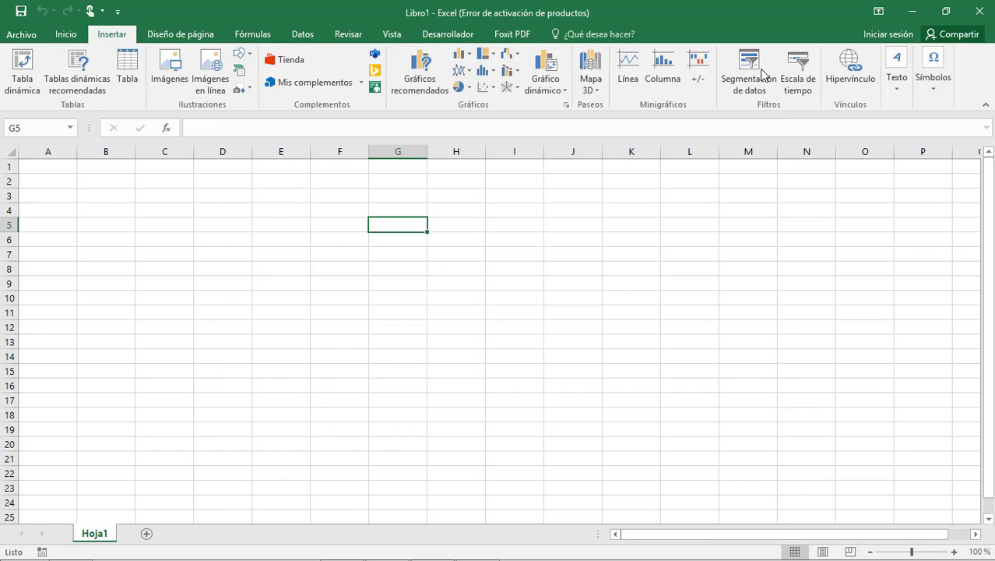
# Insert the Project Plan add-in and resize it to span rows 3–22, columns F–P.
pyautogui.click(360, 86)
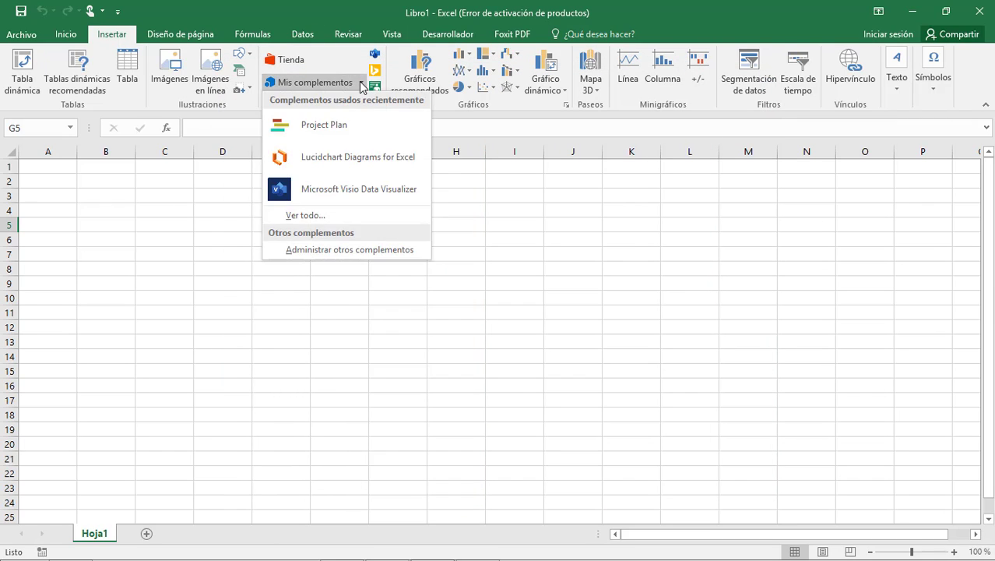
pyautogui.click(338, 124)
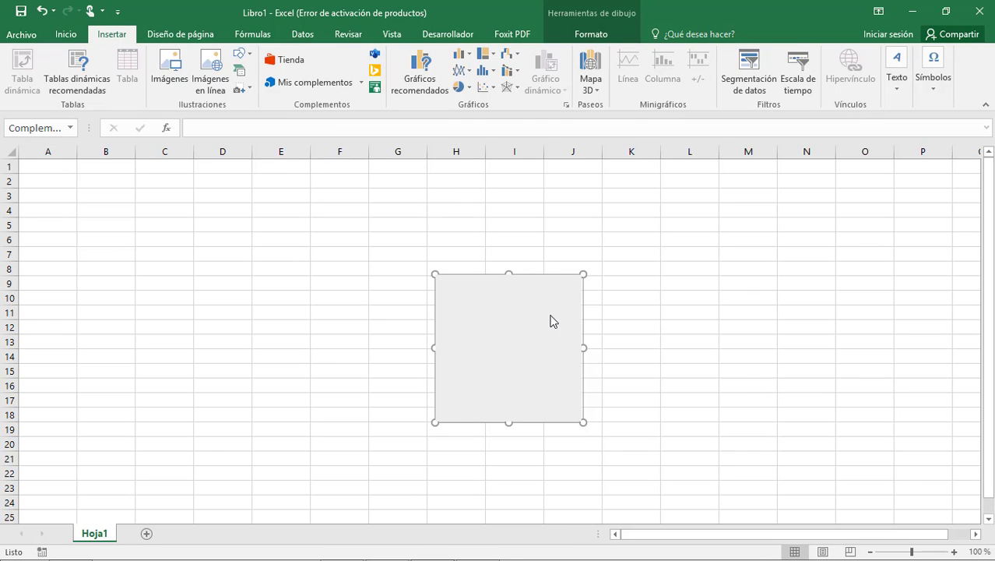
pyautogui.click(516, 290)
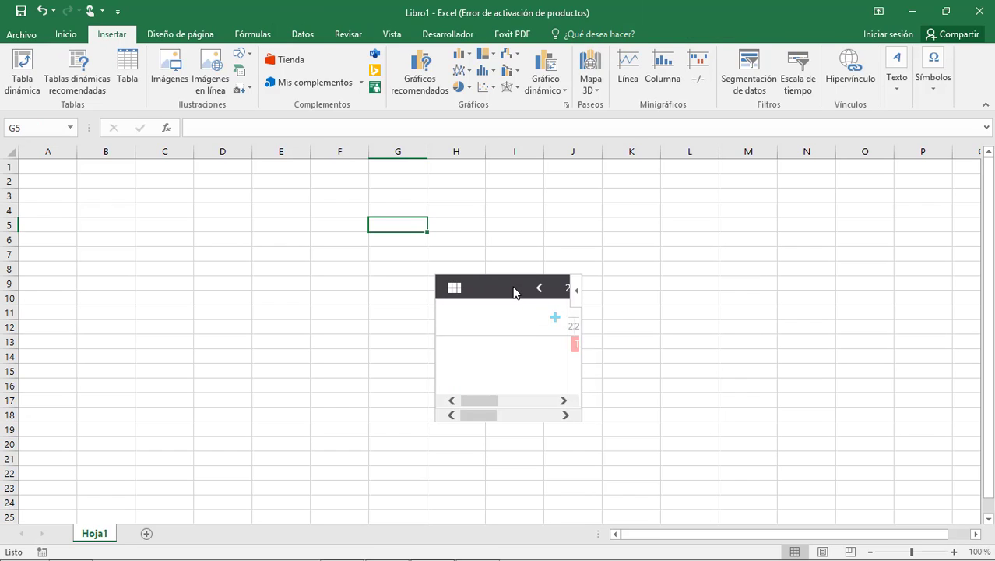
pyautogui.moveTo(447, 296); pyautogui.dragTo(318, 203)
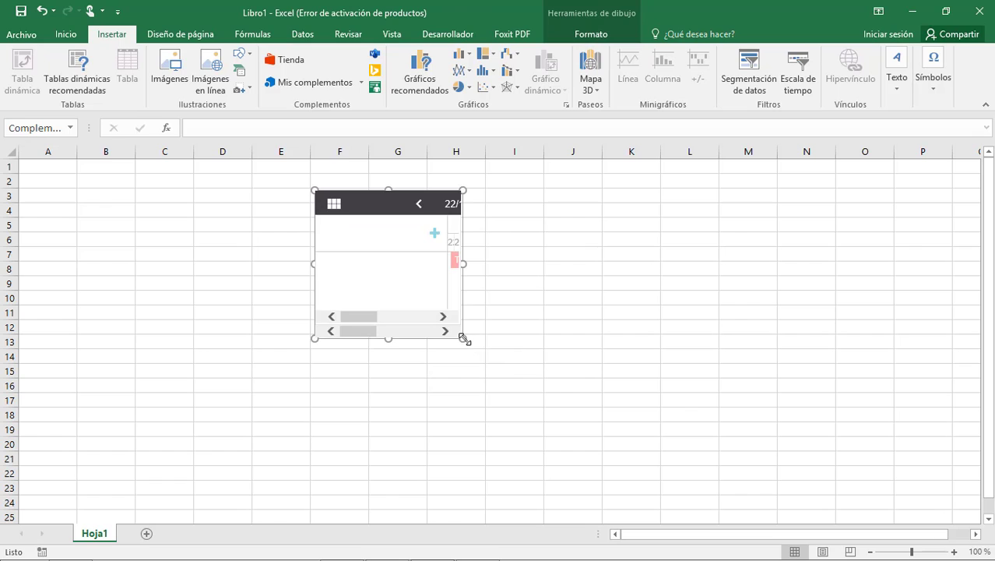
pyautogui.moveTo(463, 338); pyautogui.dragTo(815, 476)
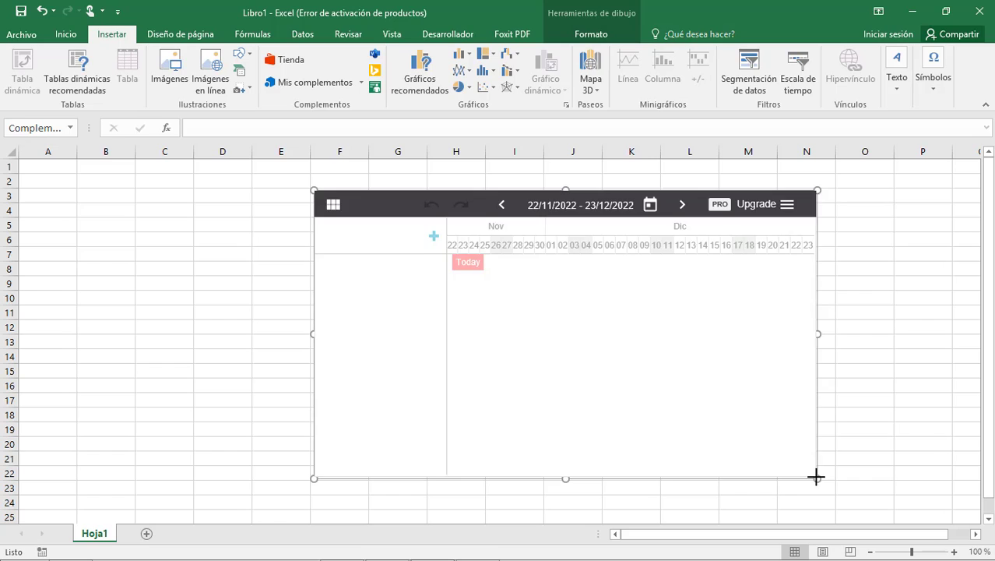
pyautogui.moveTo(818, 334); pyautogui.dragTo(937, 333)
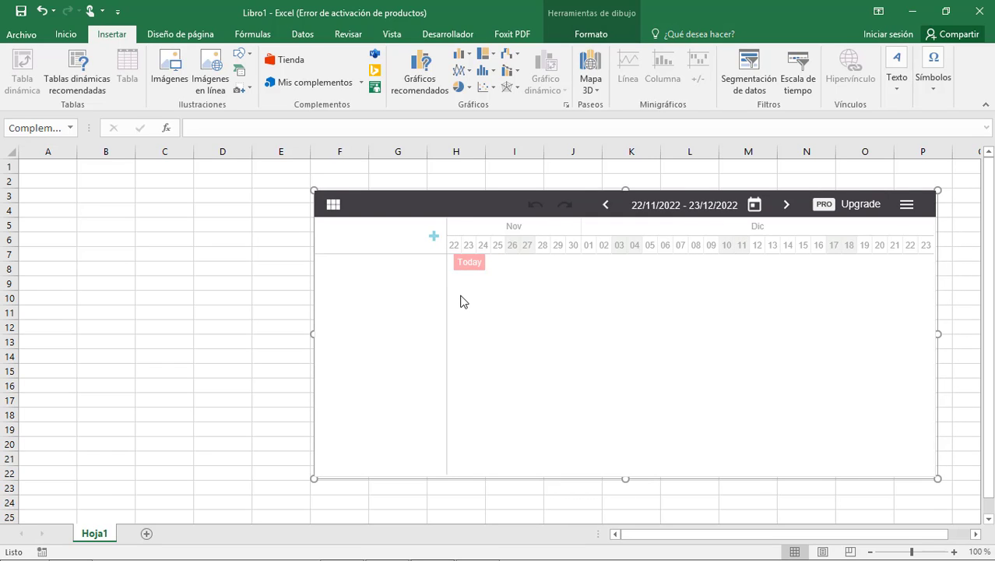
pyautogui.click(683, 208)
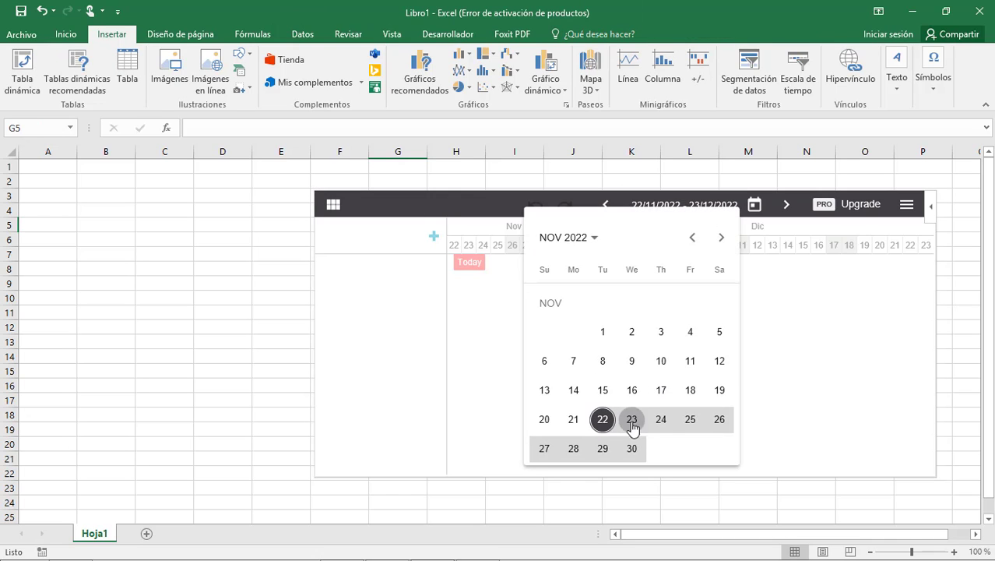
pyautogui.click(600, 421)
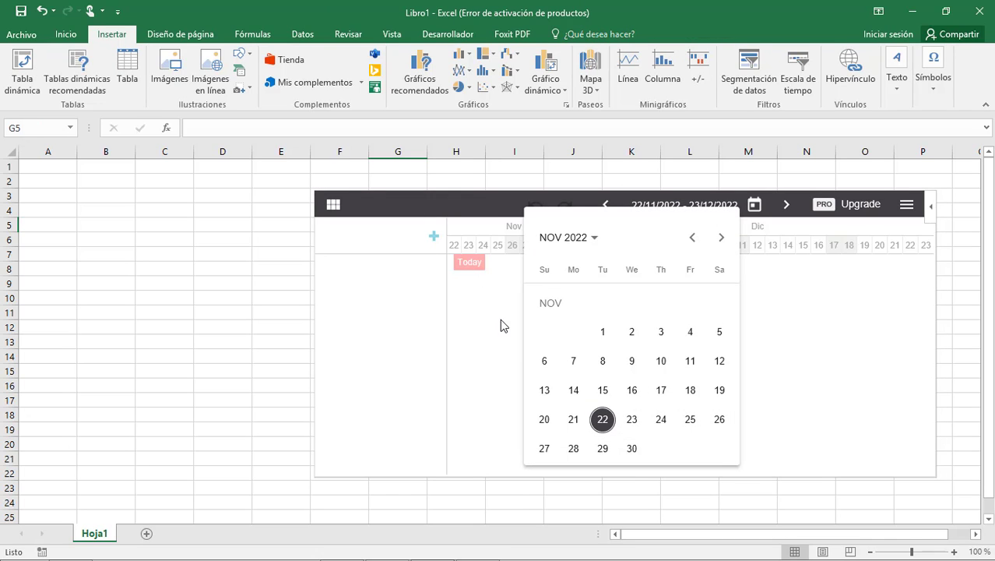
pyautogui.click(812, 311)
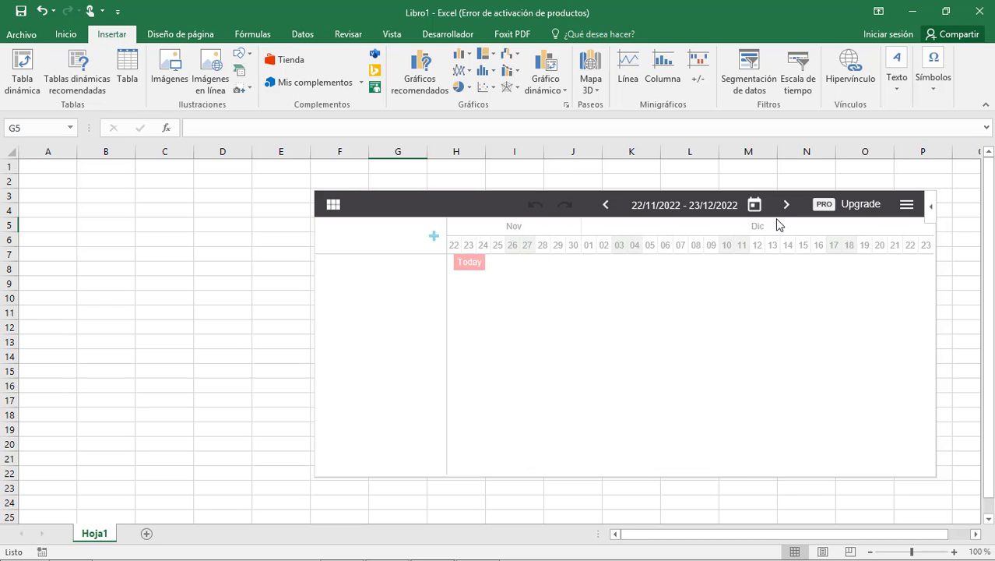
pyautogui.click(368, 191)
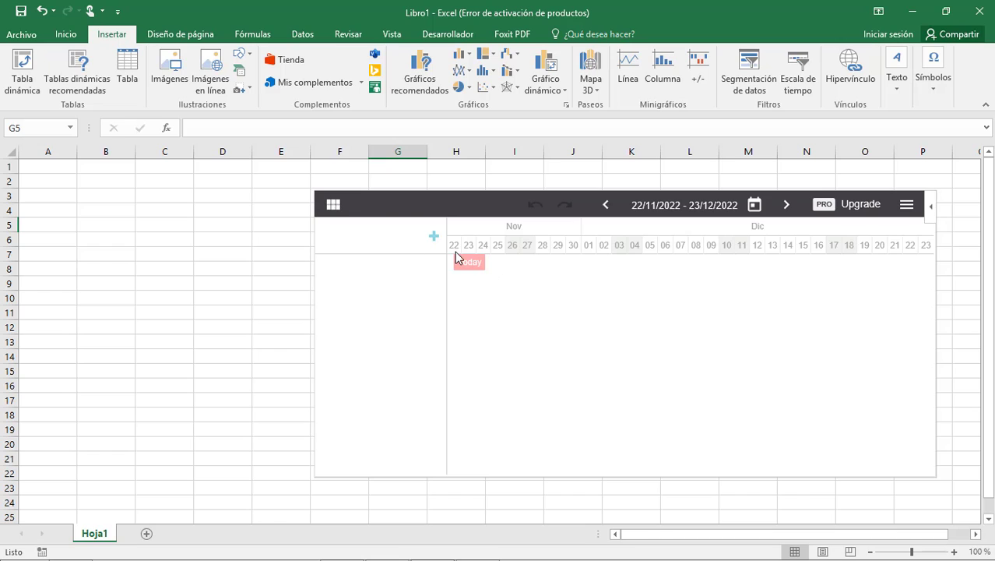
pyautogui.click(908, 211)
pyautogui.click(648, 352)
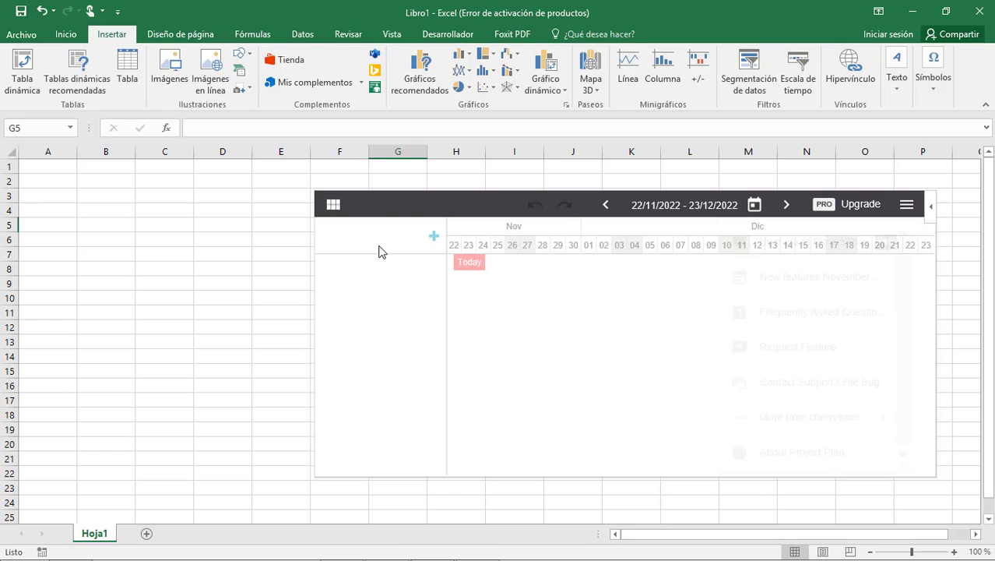
# Add a new purple task labelled '1. Requerimientos'.
pyautogui.click(434, 238)
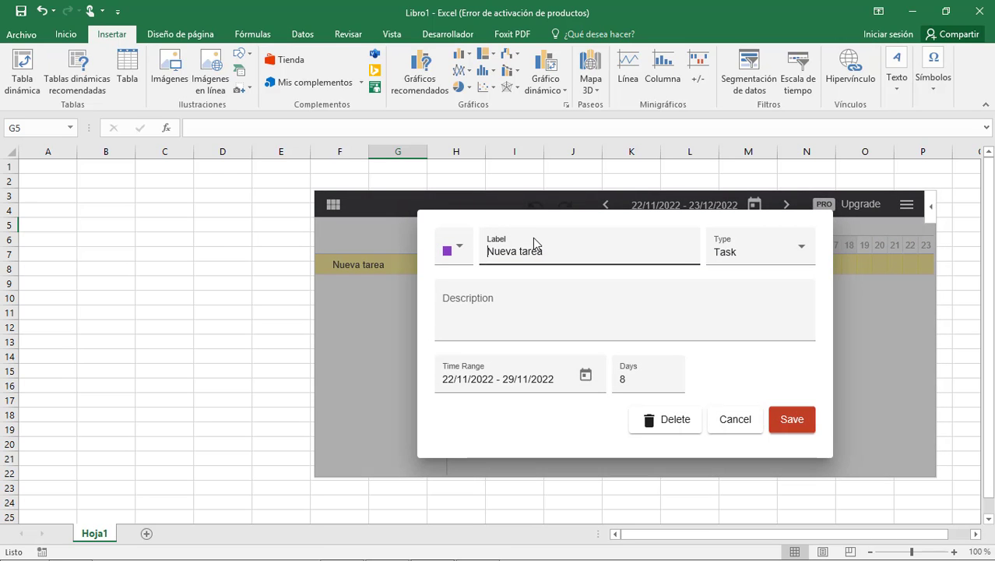
pyautogui.click(427, 234)
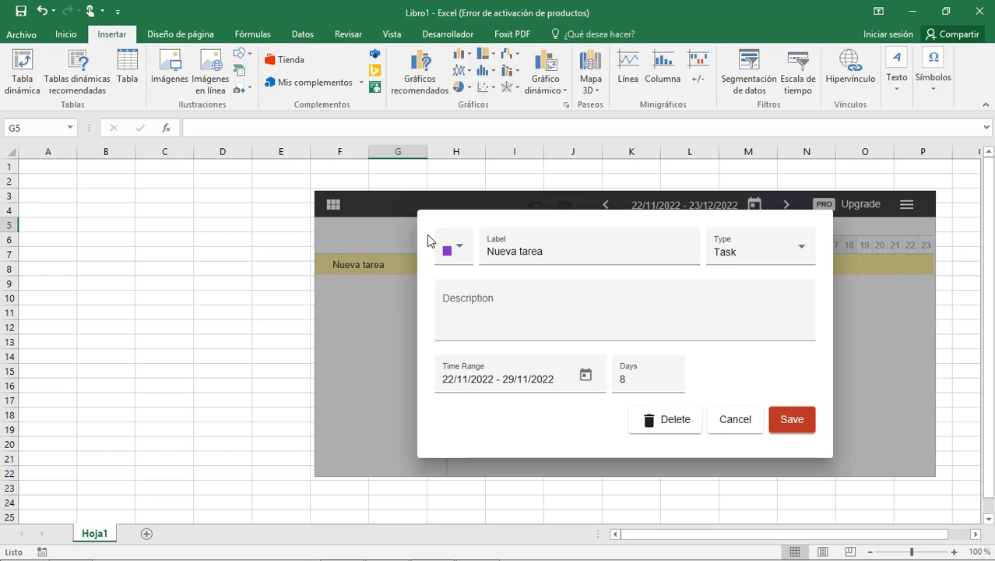
pyautogui.click(458, 247)
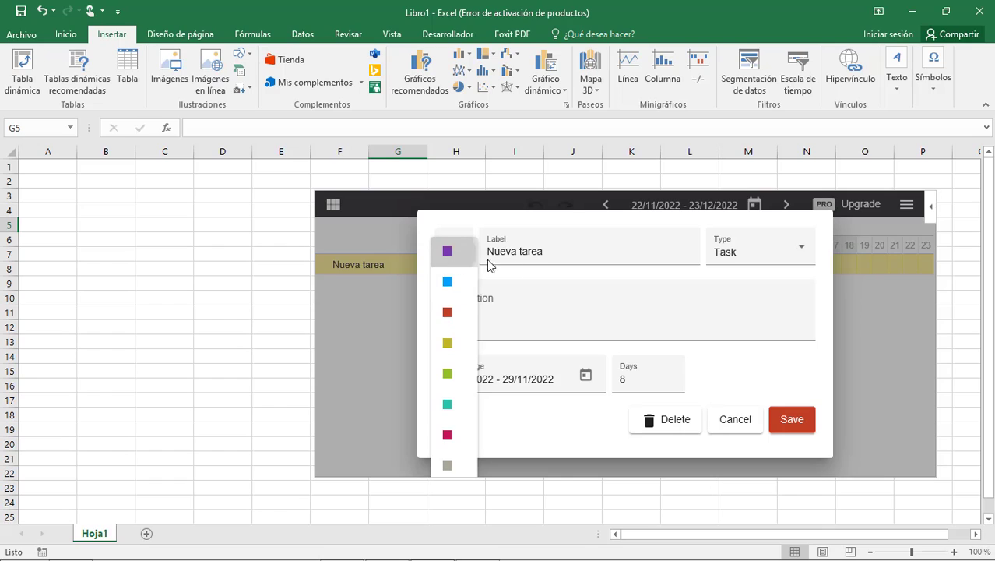
pyautogui.click(562, 256)
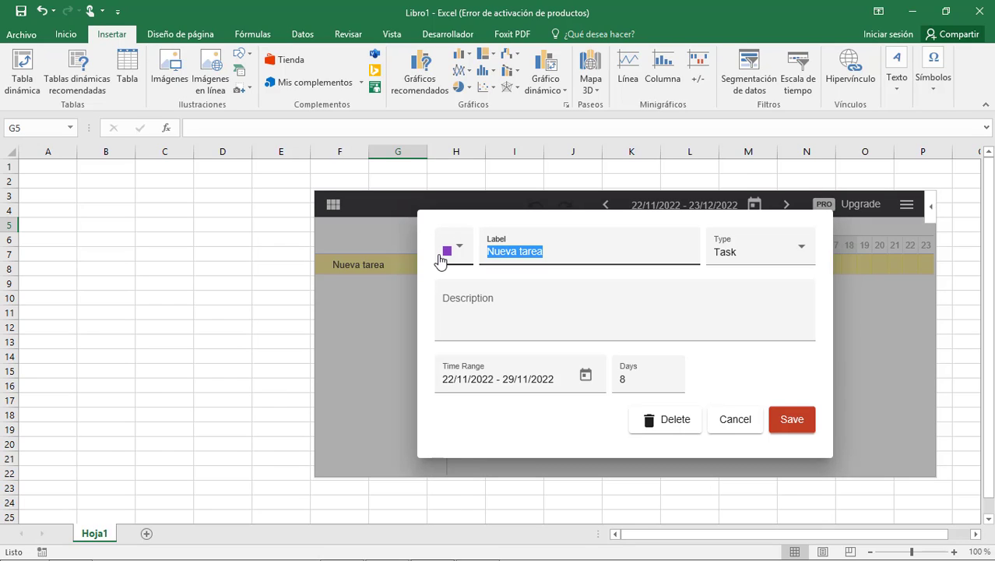
pyautogui.write('1.')
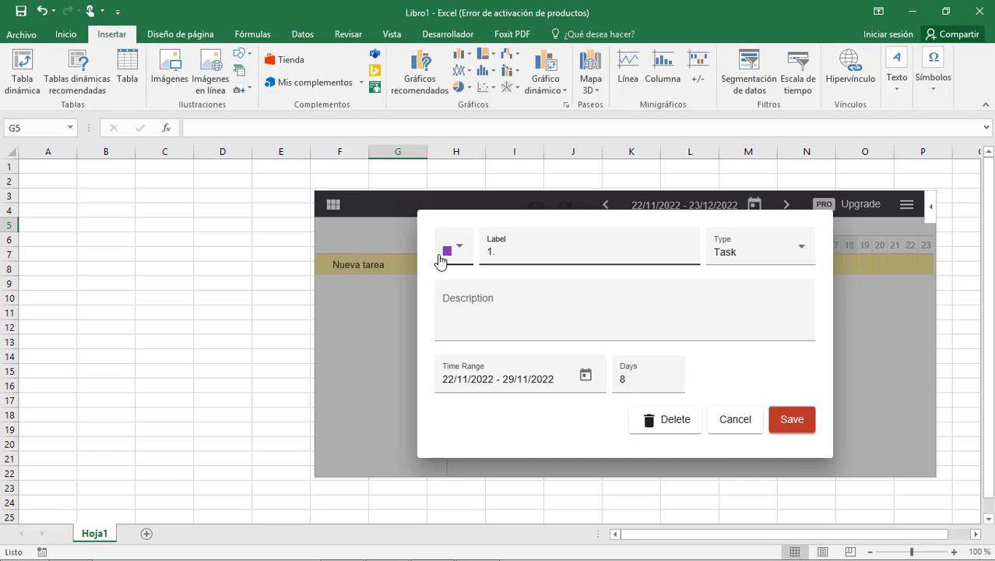
pyautogui.write('Analisis')
pyautogui.press('BackSpace')
pyautogui.press('BackSpace')
pyautogui.press('BackSpace')
pyautogui.press('BackSpace')
pyautogui.press('BackSpace')
pyautogui.press('BackSpace')
pyautogui.press('BackSpace')
pyautogui.press('BackSpace')
pyautogui.write('Requerimientos')
# Keep type Task and write the requirements description, correcting 'obtinene' to 'obtiene'.
pyautogui.click(795, 251)
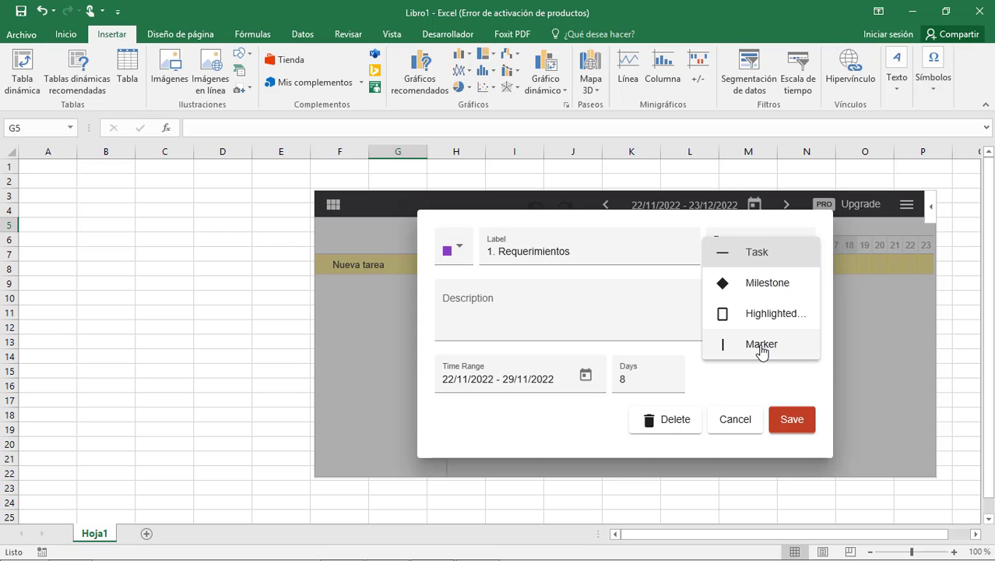
pyautogui.click(754, 257)
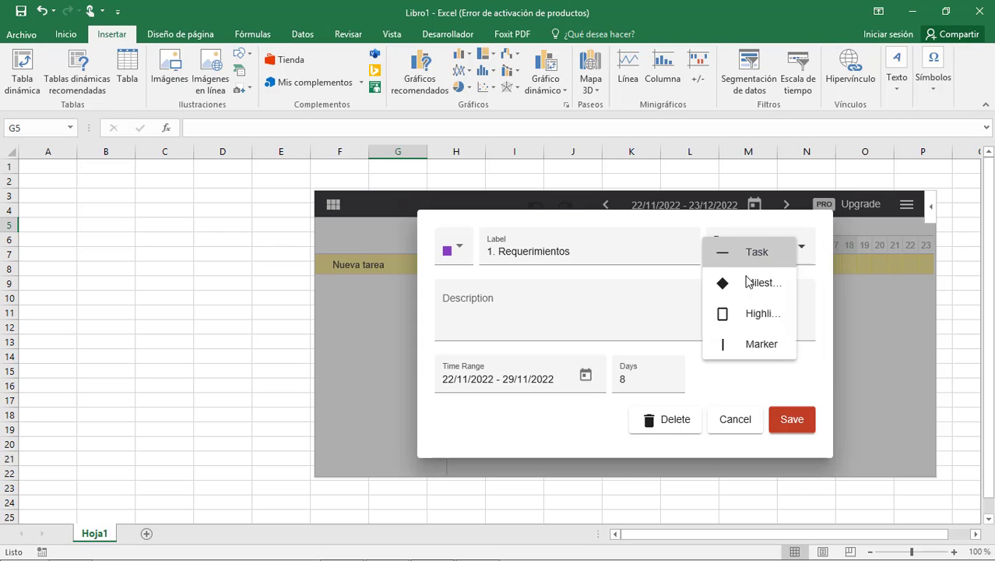
pyautogui.click(480, 313)
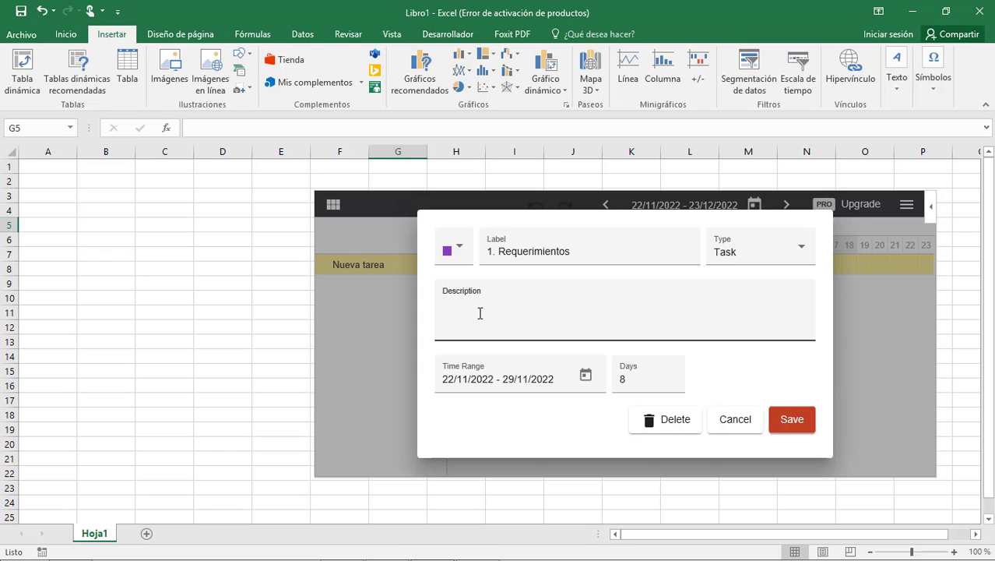
pyautogui.write('Prime')
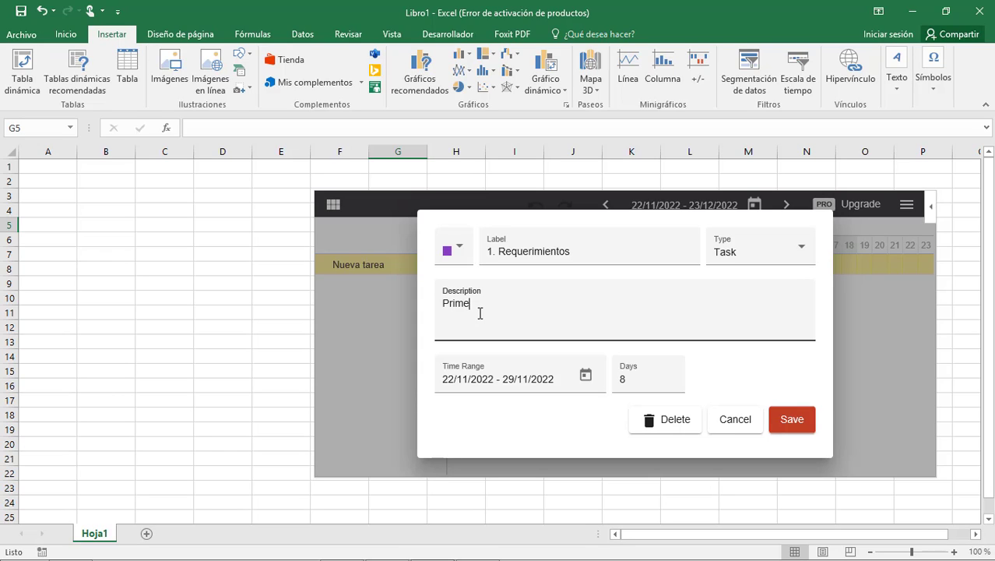
pyautogui.write('r fase en donde se obtinene re')
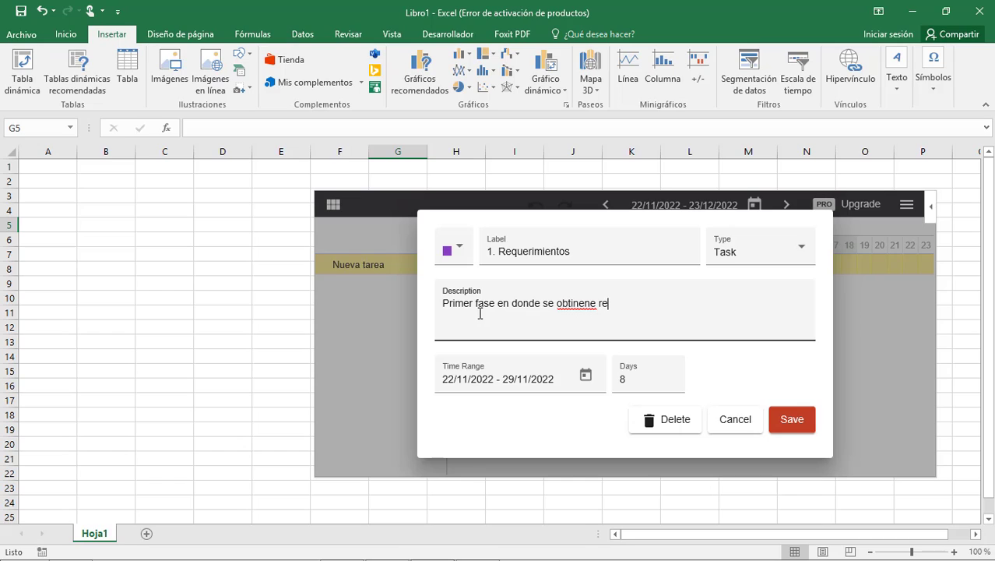
pyautogui.write('querimientos de')
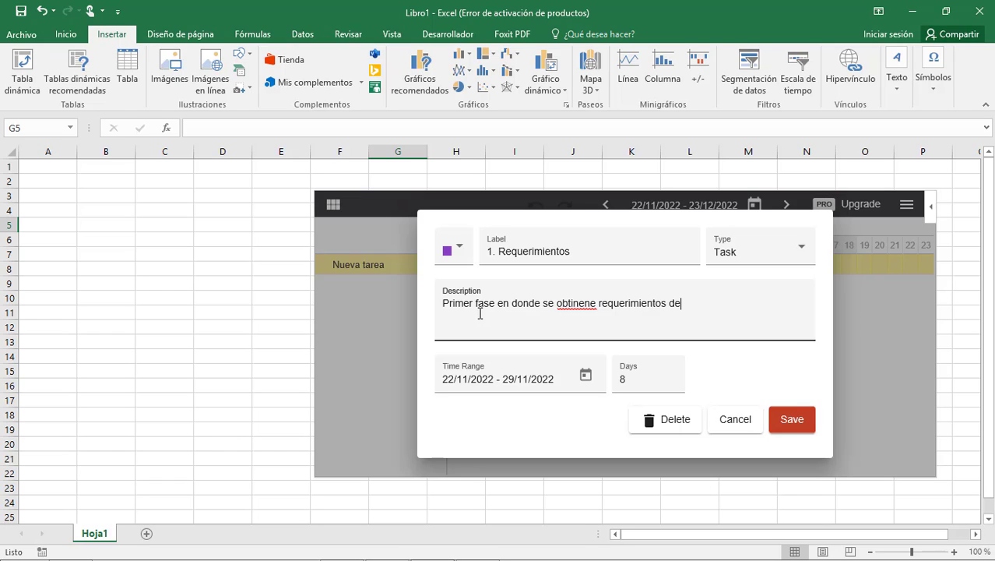
pyautogui.write('l información para el sitio')
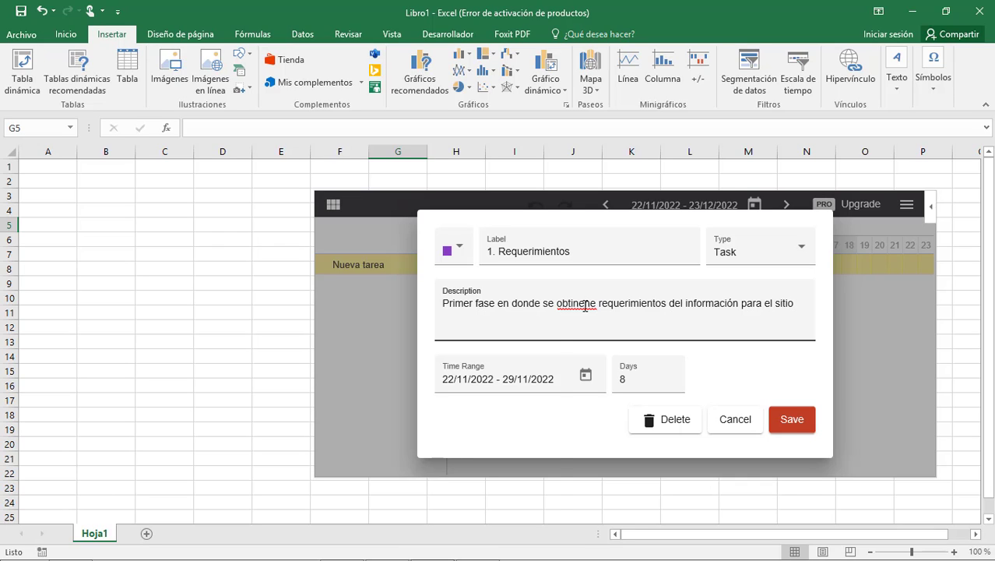
pyautogui.rightClick(599, 307)
pyautogui.click(507, 315)
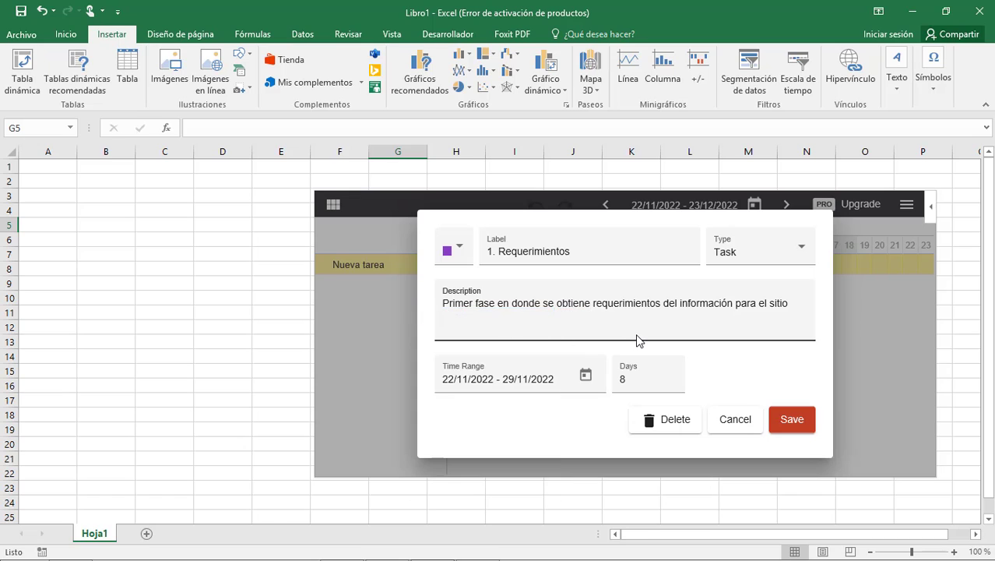
# Review the task's 22–29 November date range in the calendar.
pyautogui.write('n')
pyautogui.click(466, 380)
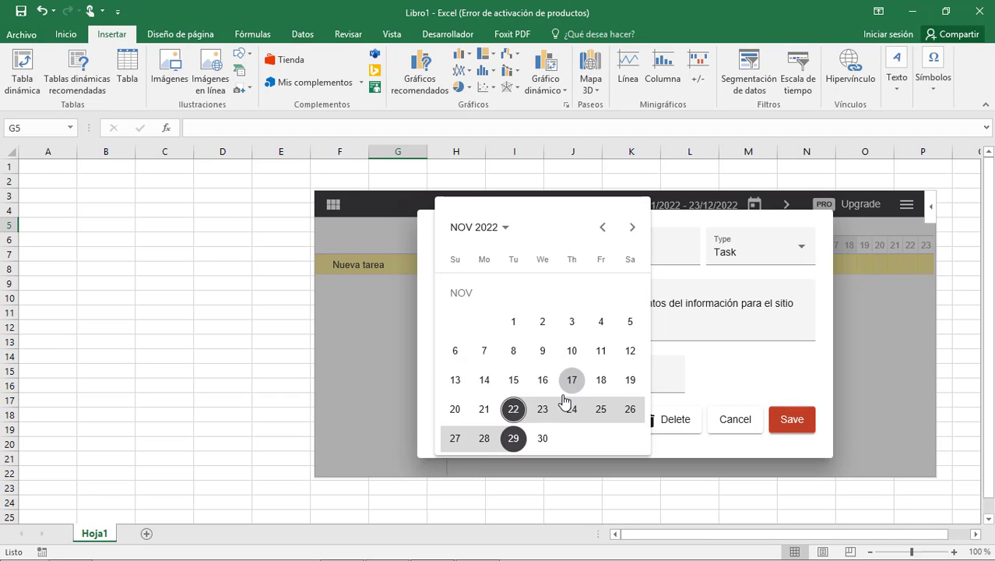
pyautogui.click(514, 410)
pyautogui.click(532, 382)
pyautogui.click(543, 413)
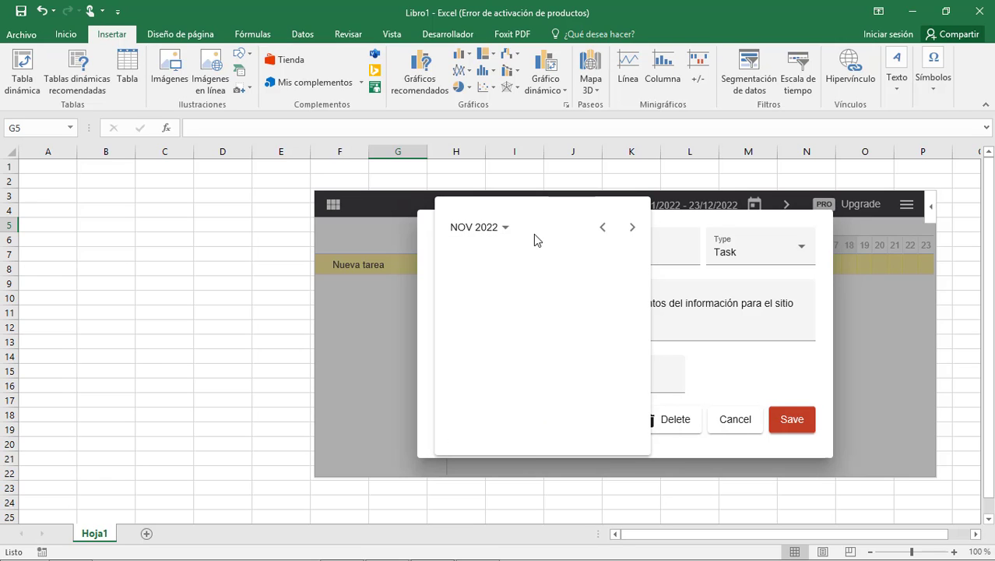
pyautogui.click(677, 328)
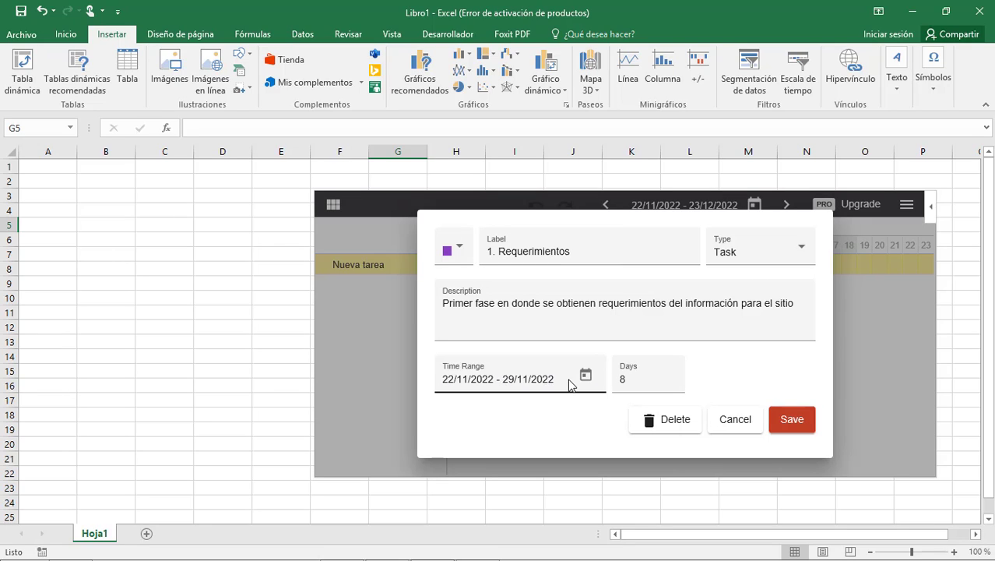
# Set the task duration to 3 days and save it.
pyautogui.click(647, 391)
pyautogui.moveTo(637, 382); pyautogui.dragTo(615, 387)
pyautogui.write('3')
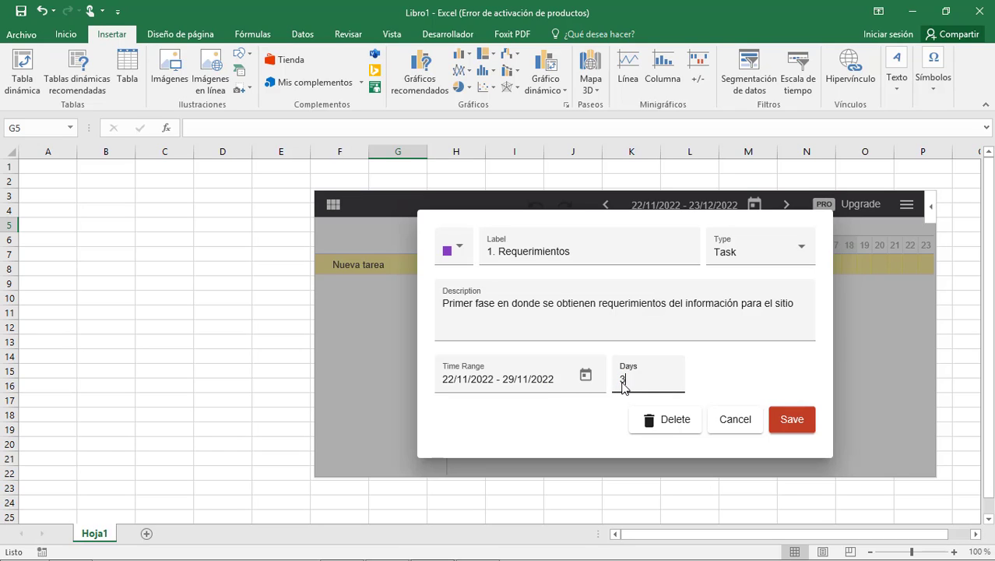
pyautogui.click(585, 375)
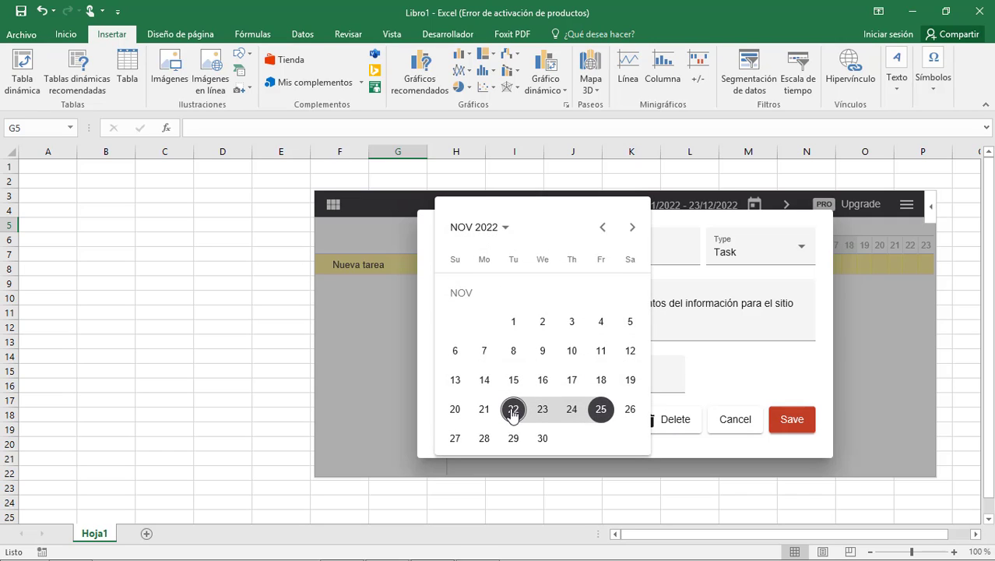
pyautogui.click(708, 377)
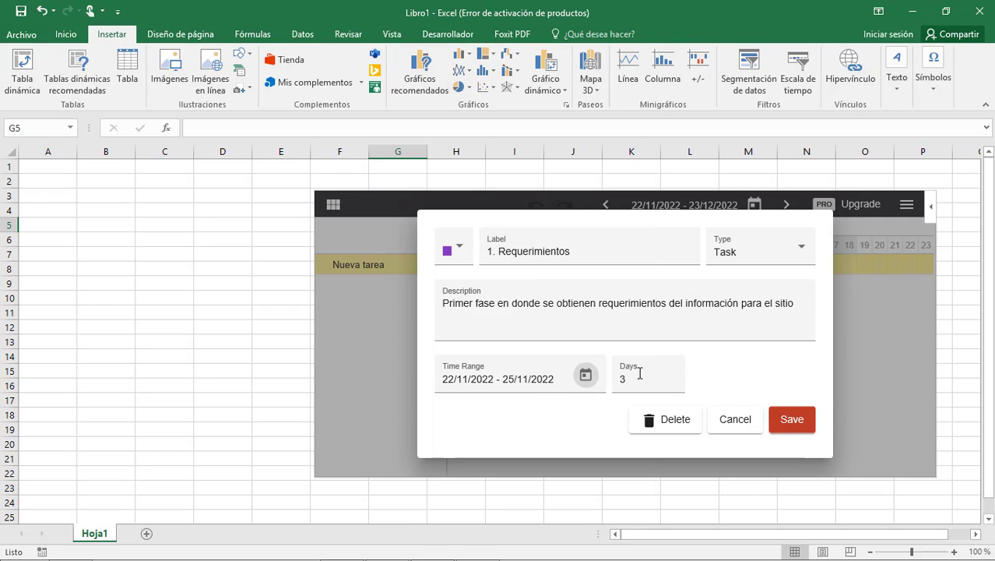
pyautogui.click(795, 417)
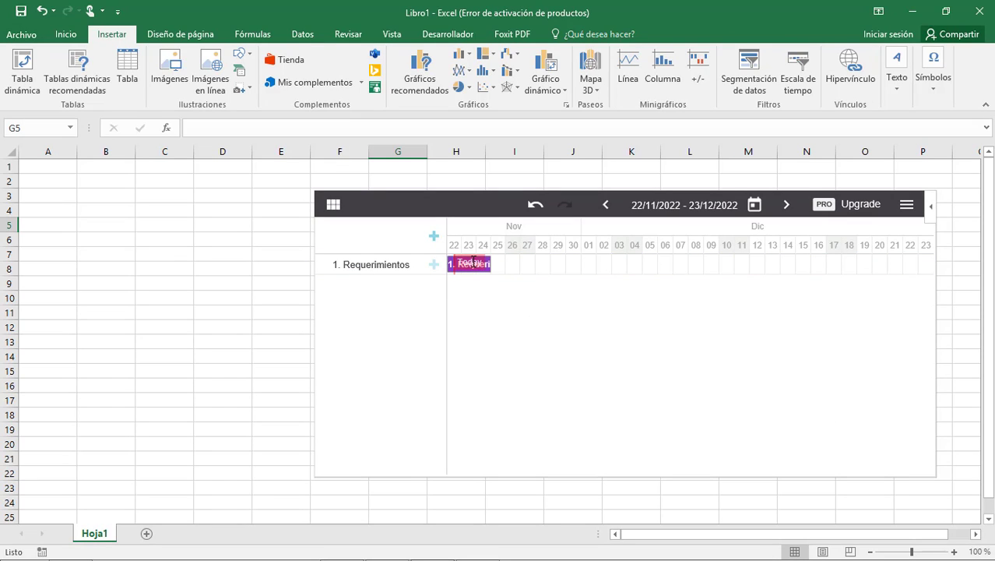
# Add a blue highlighted area labelled '2.Diseño' and save it.
pyautogui.click(433, 236)
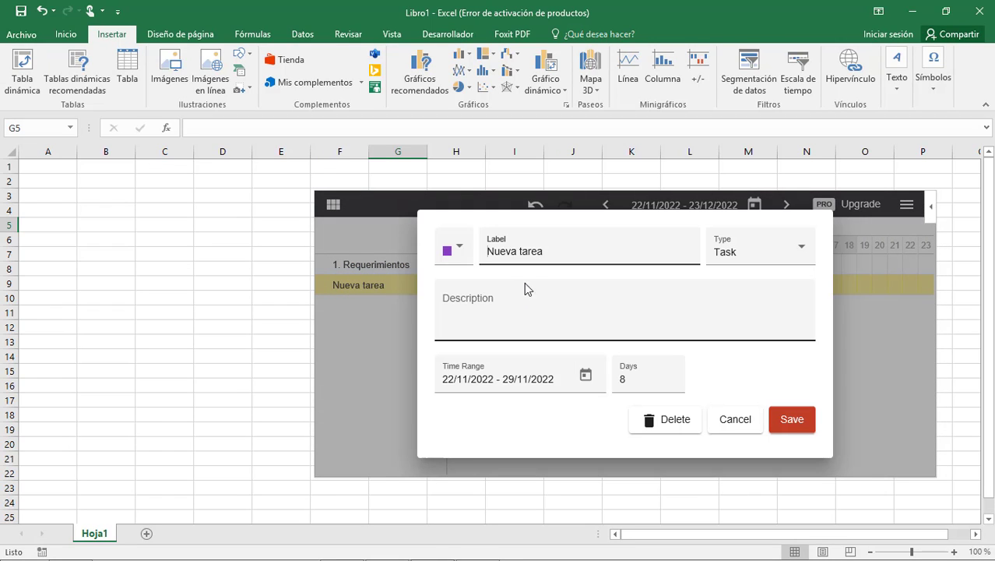
pyautogui.write('2.')
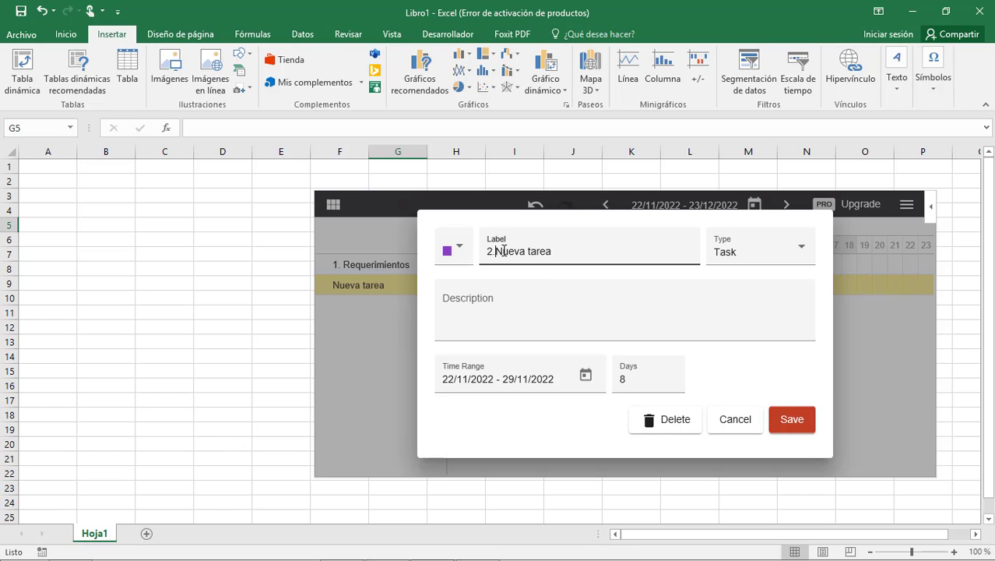
pyautogui.moveTo(495, 251); pyautogui.dragTo(593, 252)
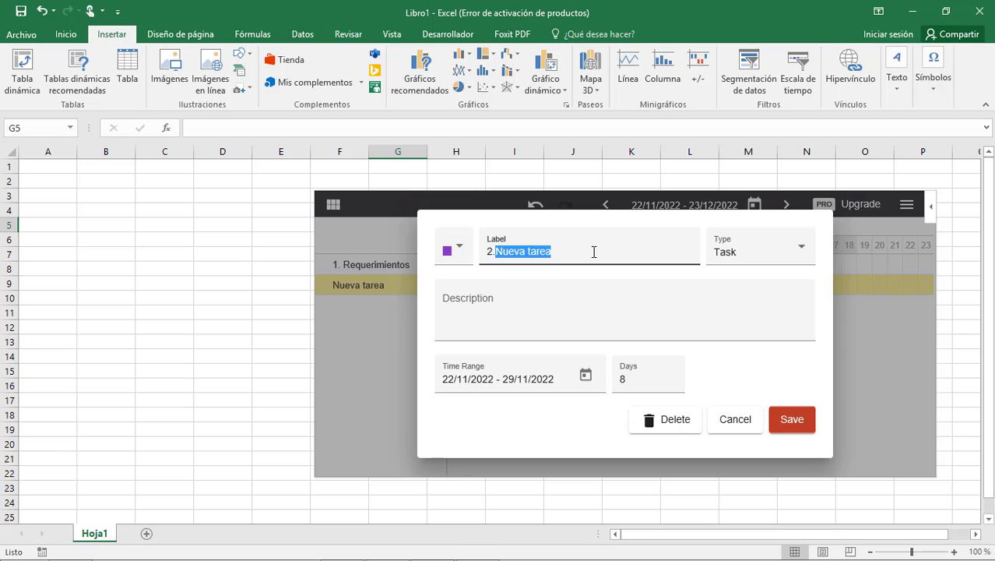
pyautogui.write('Diseño')
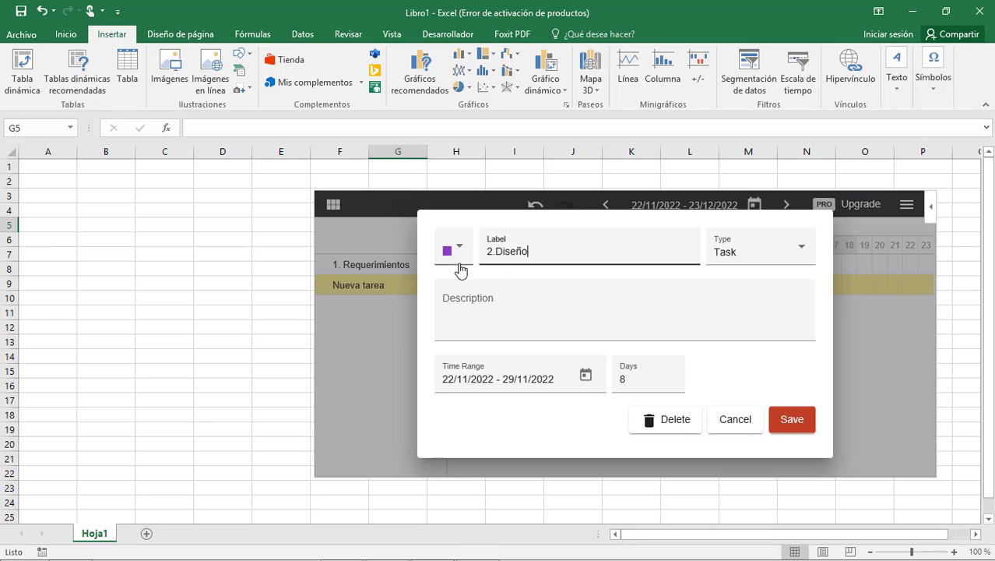
pyautogui.click(463, 256)
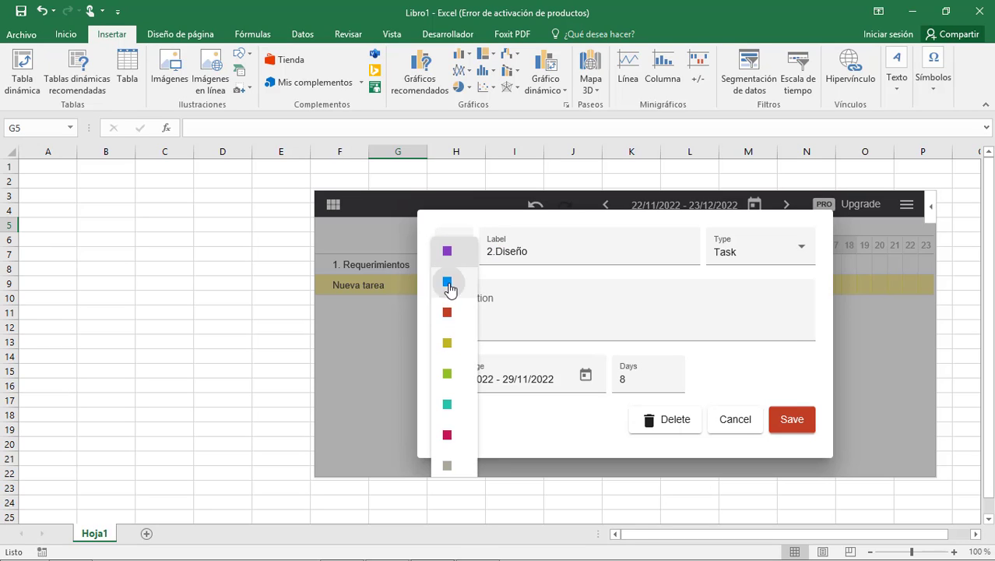
pyautogui.click(448, 283)
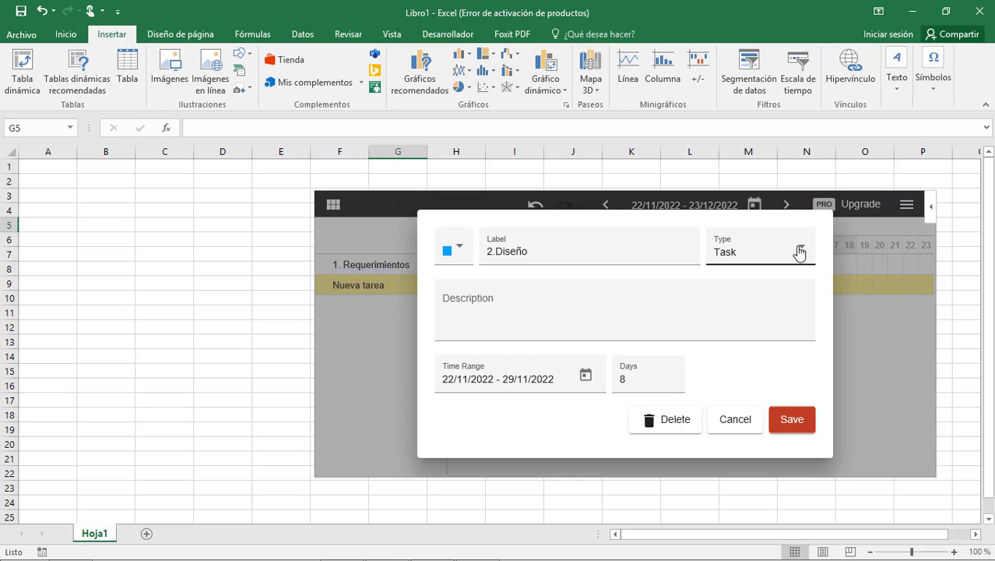
pyautogui.click(797, 250)
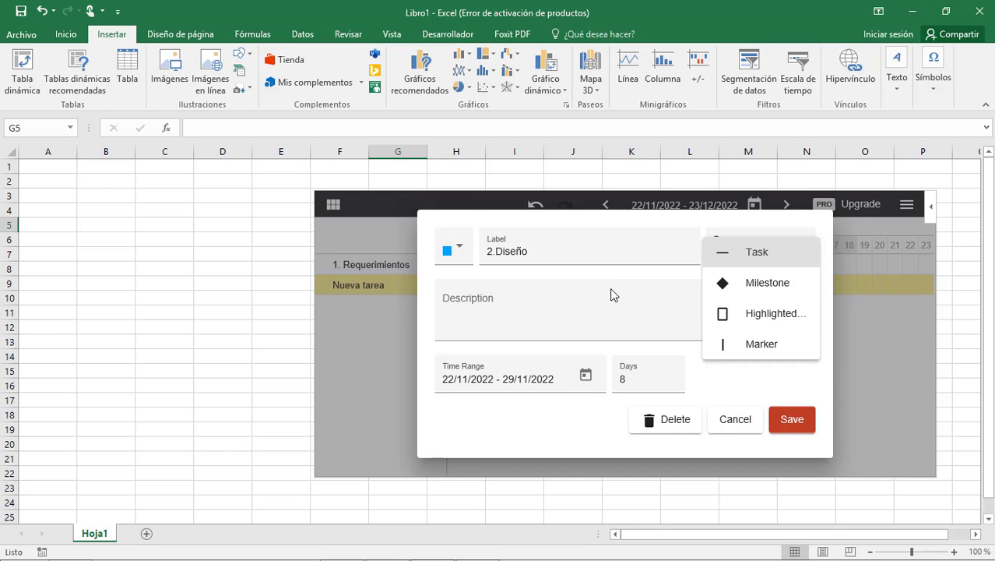
pyautogui.click(771, 316)
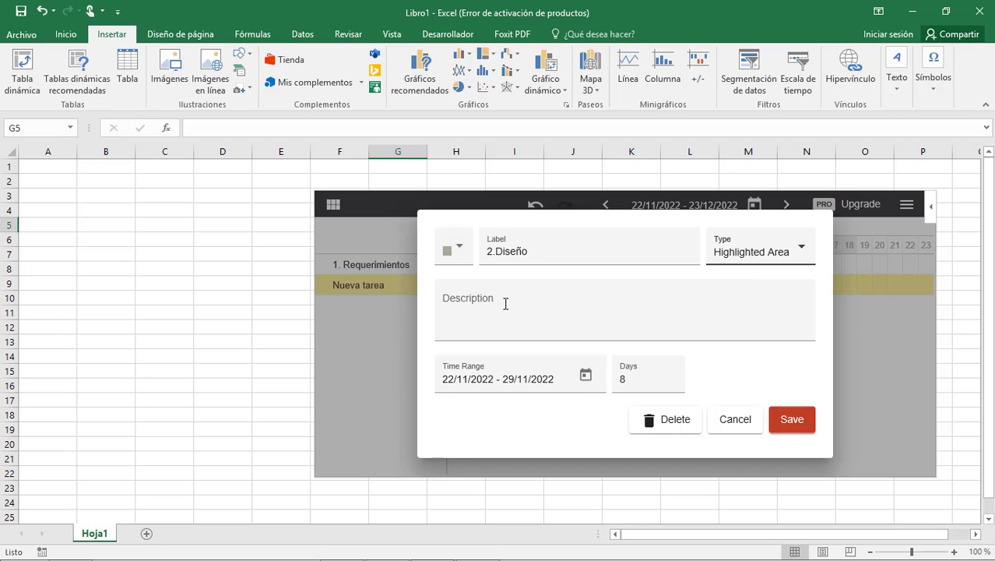
pyautogui.click(786, 423)
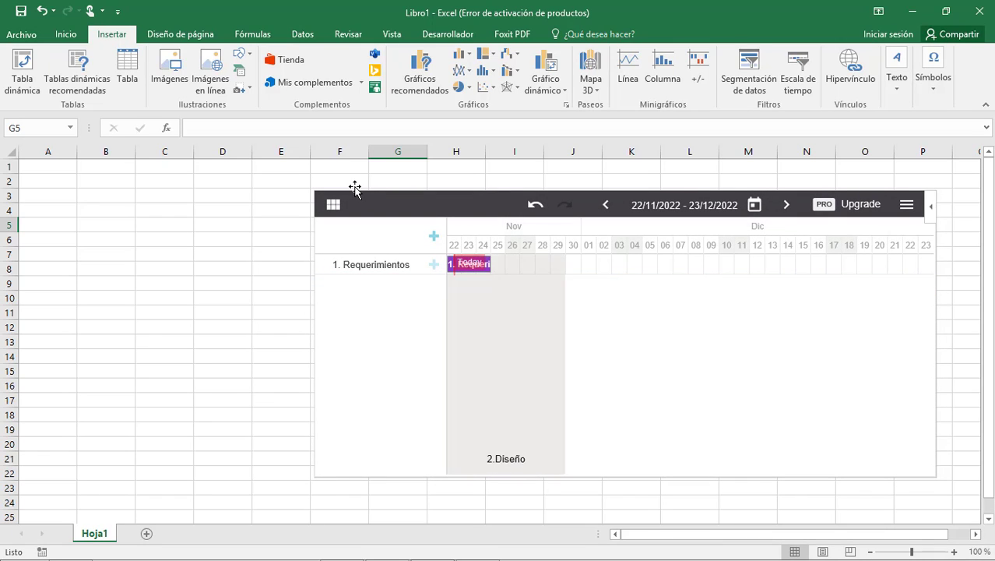
# Remove the '2.' prefix so the area reads 'Diseño'.
pyautogui.click(378, 277)
pyautogui.click(502, 465)
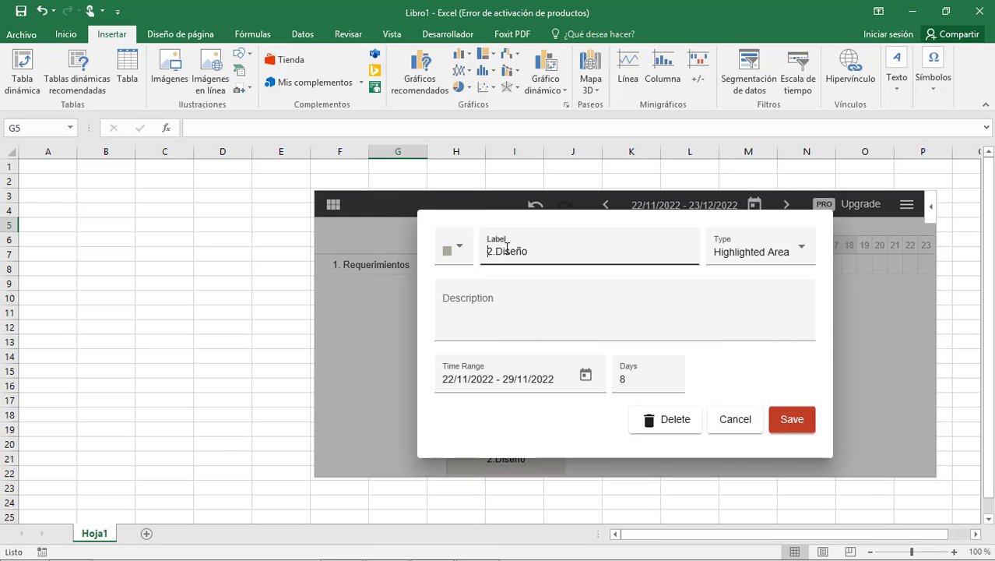
pyautogui.press('BackSpace')
pyautogui.press('BackSpace')
pyautogui.click(789, 428)
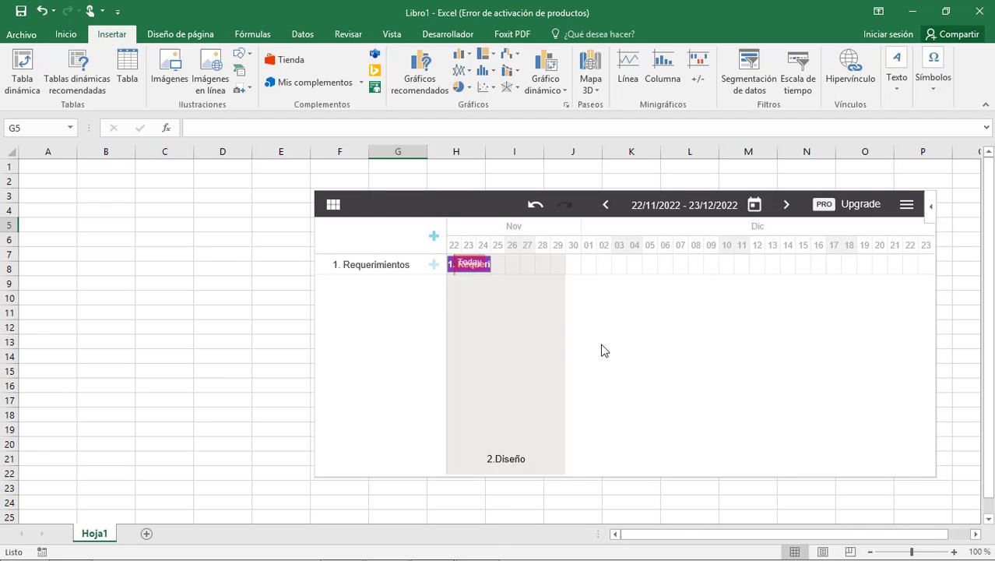
# Shorten 1. Requerimientos from 4 days to 1 day and save.
pyautogui.click(378, 264)
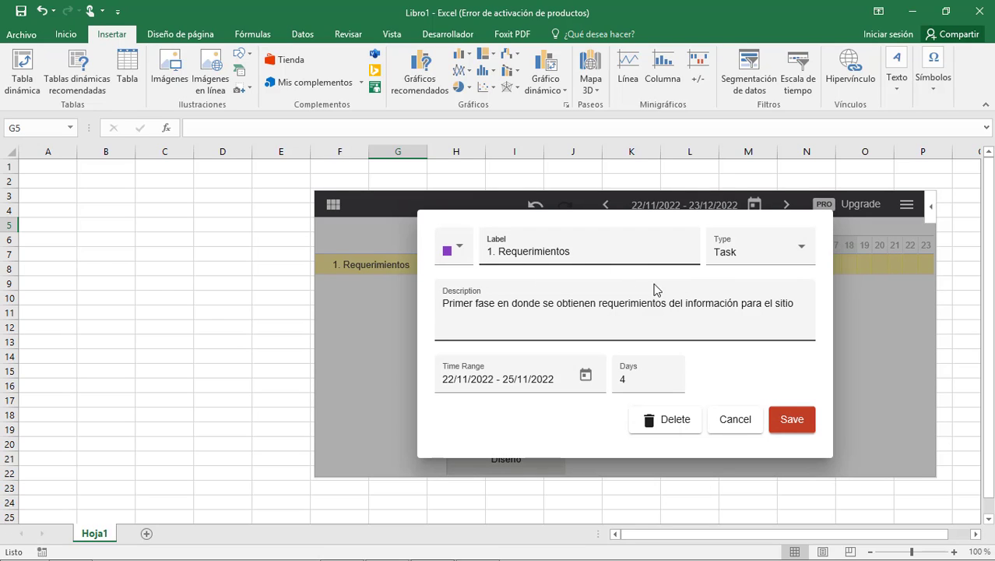
pyautogui.moveTo(643, 375); pyautogui.dragTo(615, 375)
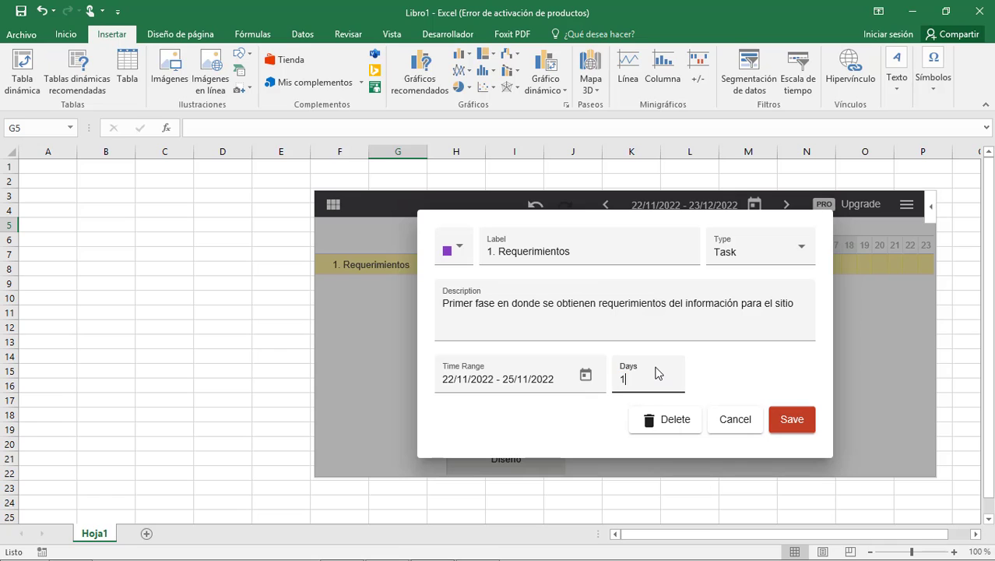
pyautogui.write('1')
pyautogui.click(791, 421)
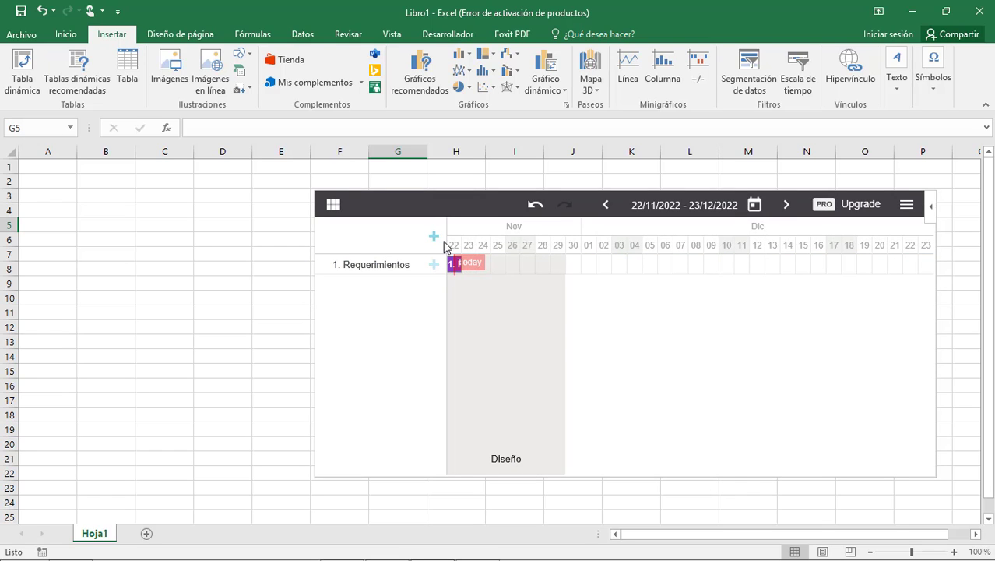
# Add the task '2. Creacion de Mockups' with a 3-day duration.
pyautogui.click(434, 265)
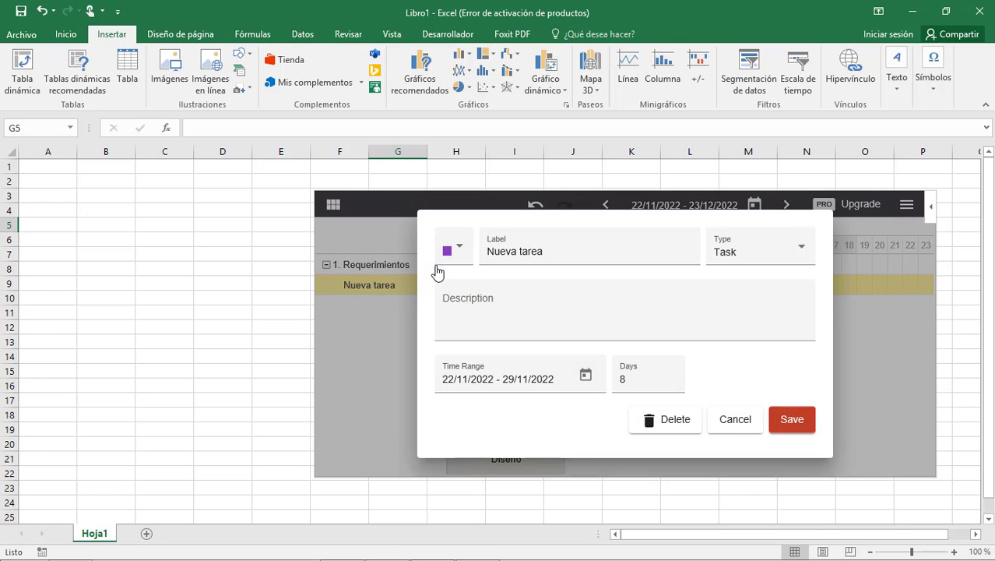
pyautogui.click(732, 422)
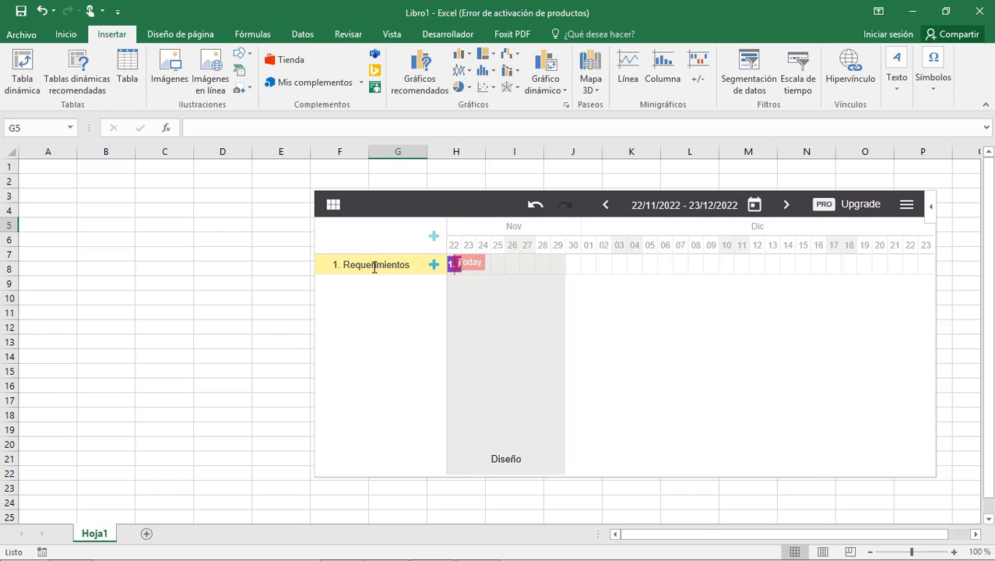
pyautogui.click(434, 236)
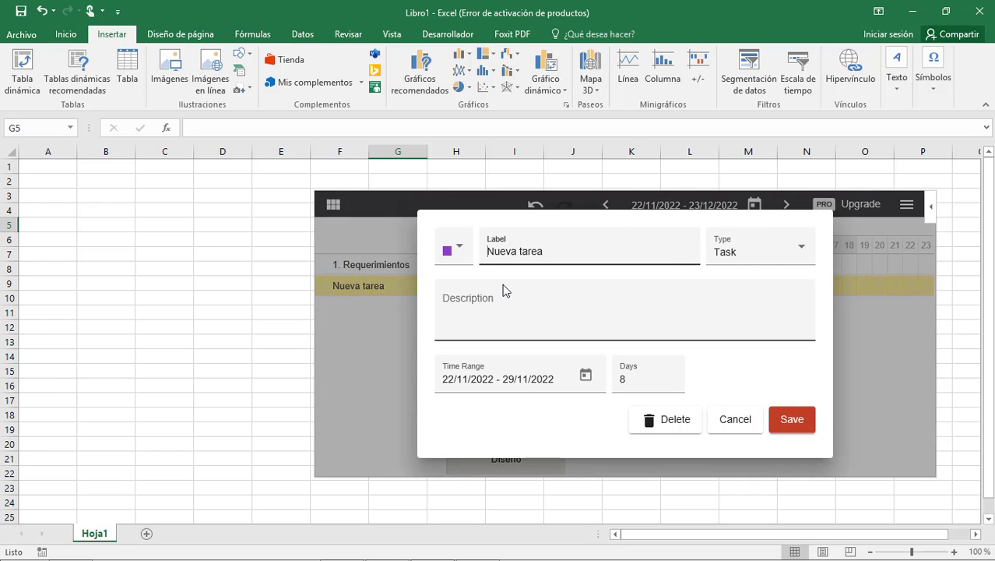
pyautogui.write('2. Creacion de M')
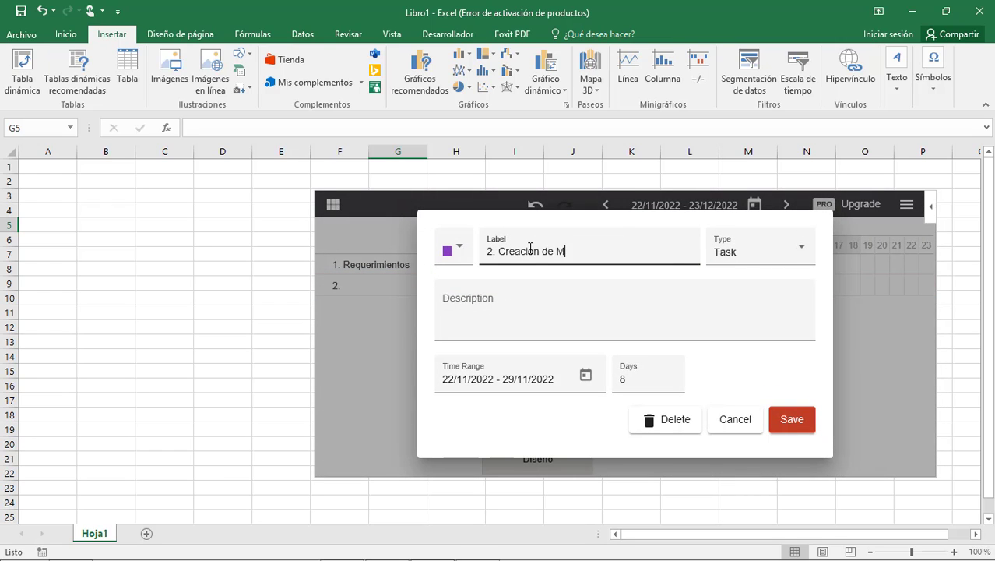
pyautogui.write('ockups')
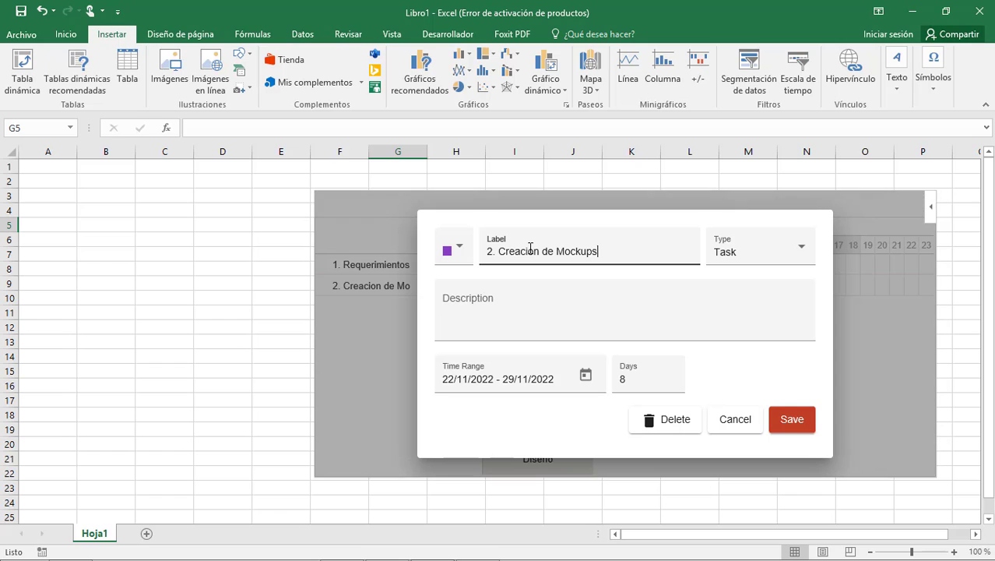
pyautogui.click(632, 380)
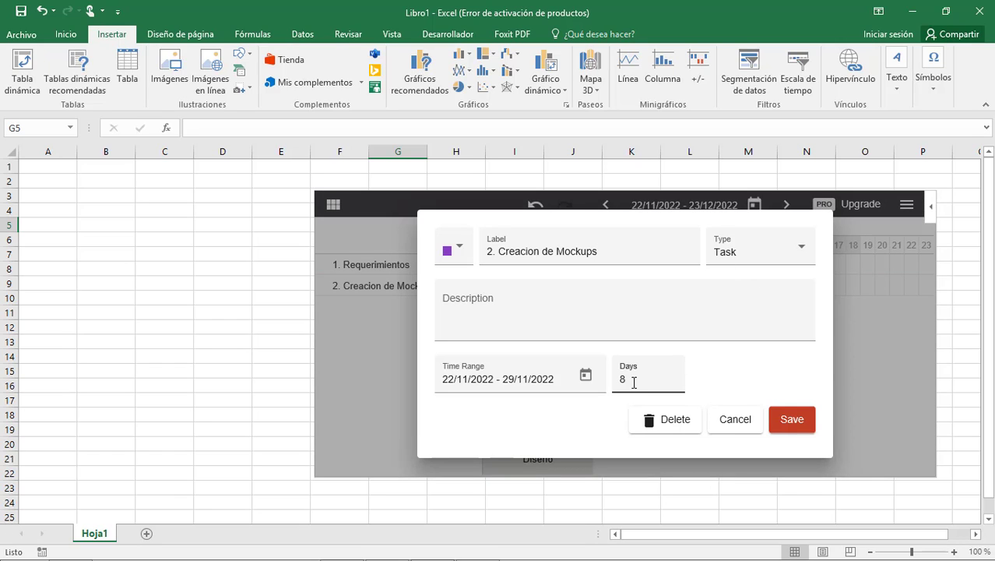
pyautogui.moveTo(633, 381); pyautogui.dragTo(612, 388)
pyautogui.write('3')
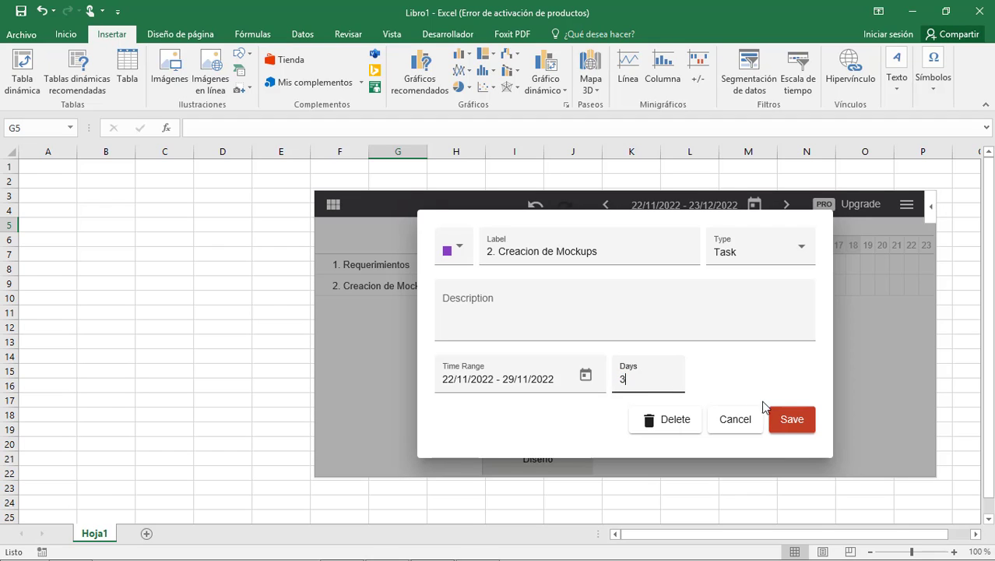
pyautogui.click(794, 420)
# Reset the Mockups task duration from 2 back to 3 days.
pyautogui.doubleClick(518, 286)
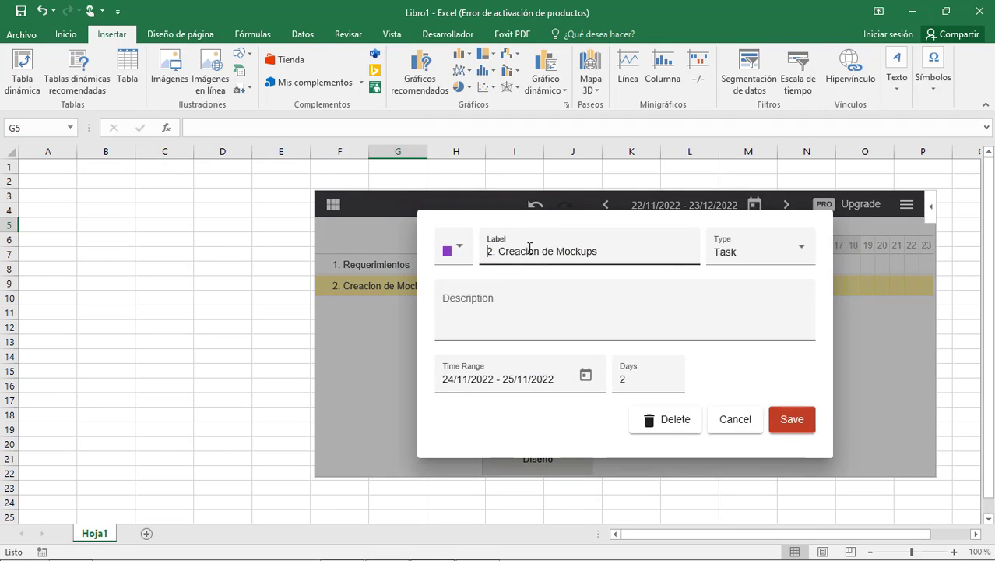
pyautogui.click(645, 390)
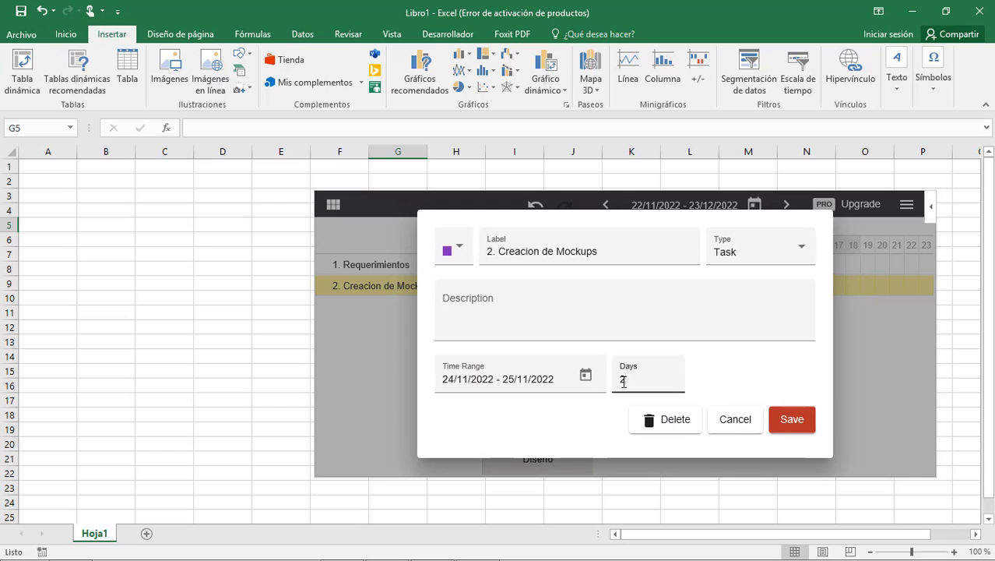
pyautogui.moveTo(625, 380); pyautogui.dragTo(616, 386)
pyautogui.write('3')
pyautogui.click(793, 413)
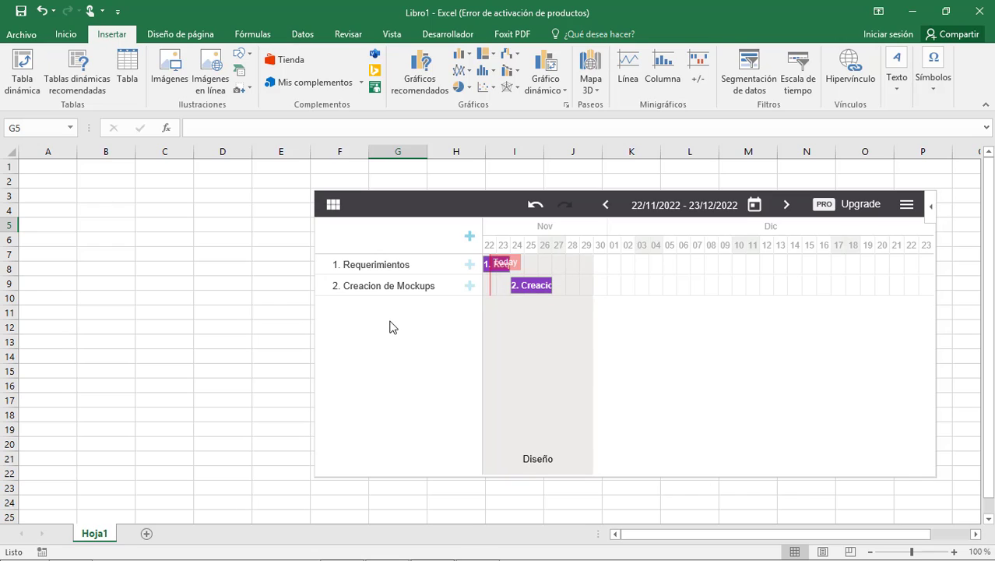
# Add and save the task '3.Crear prototipo'.
pyautogui.click(469, 236)
pyautogui.write('3.Crear pro')
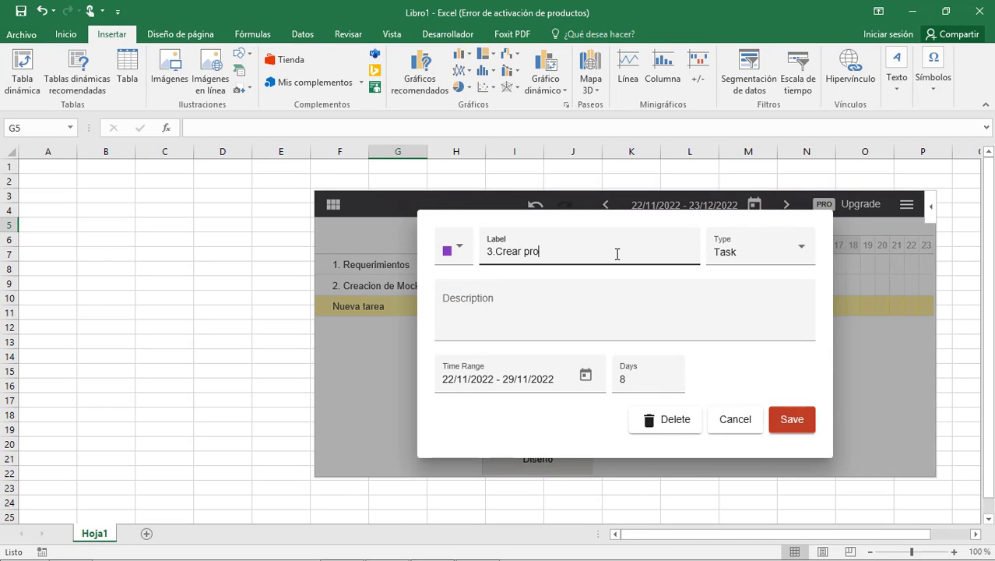
pyautogui.write('totipo')
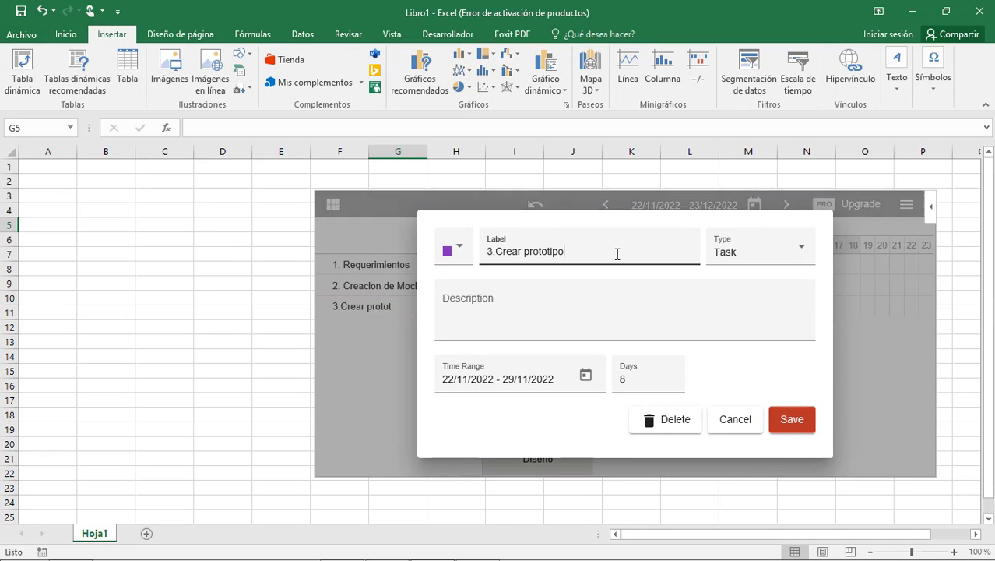
pyautogui.click(788, 421)
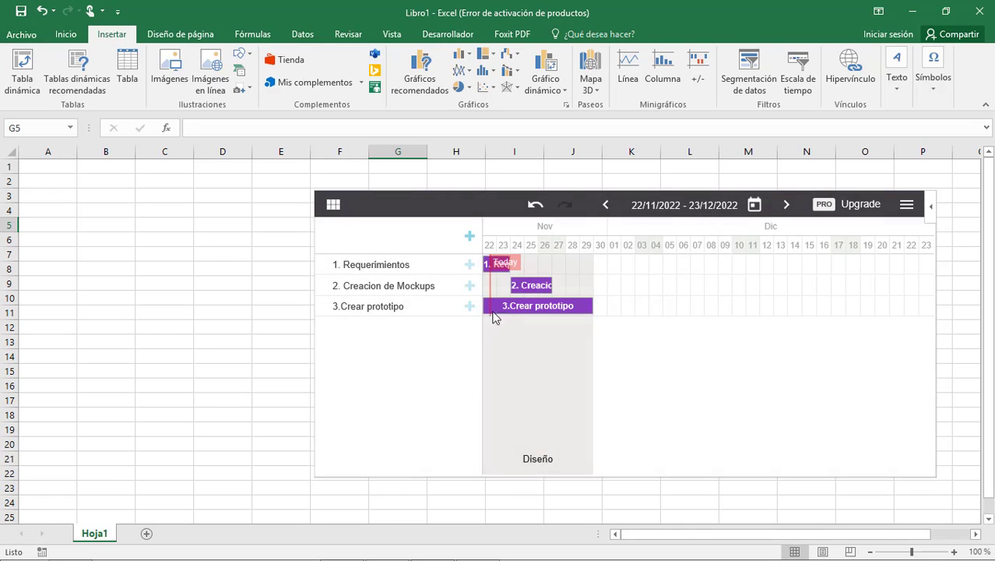
# Start the prototype on 28 November, then adjust its bar to end 29 November.
pyautogui.click(406, 307)
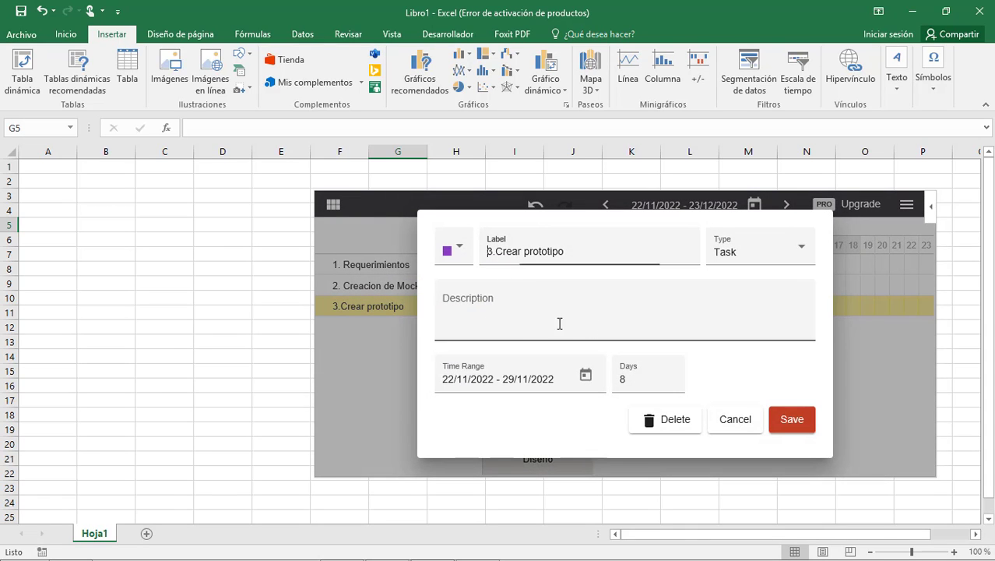
pyautogui.click(634, 383)
pyautogui.click(585, 377)
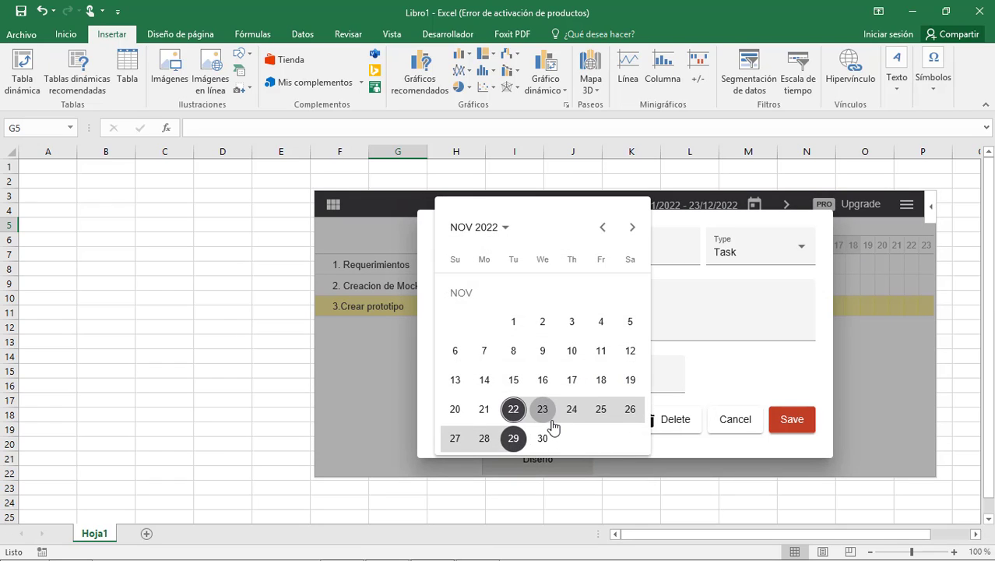
pyautogui.click(484, 440)
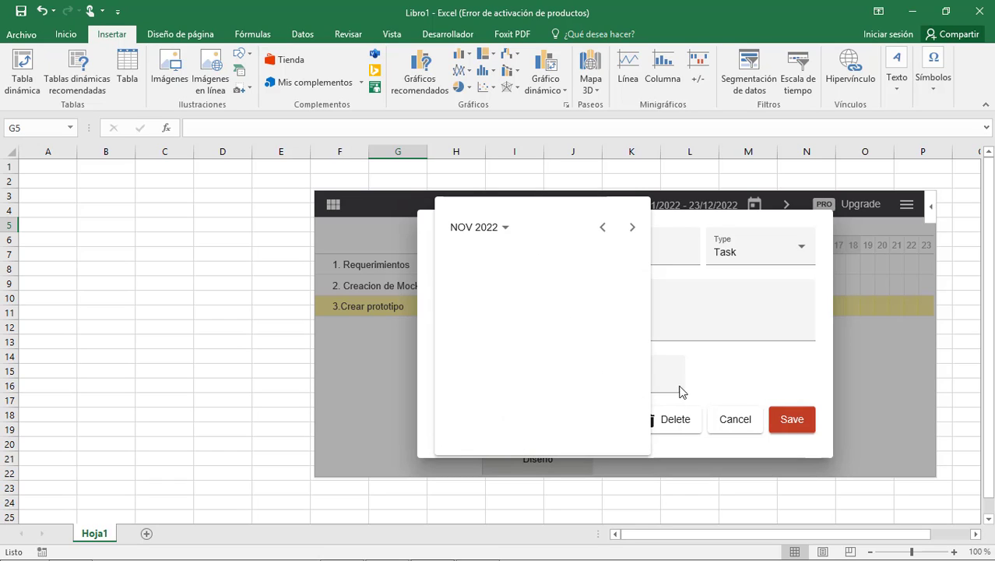
pyautogui.click(639, 380)
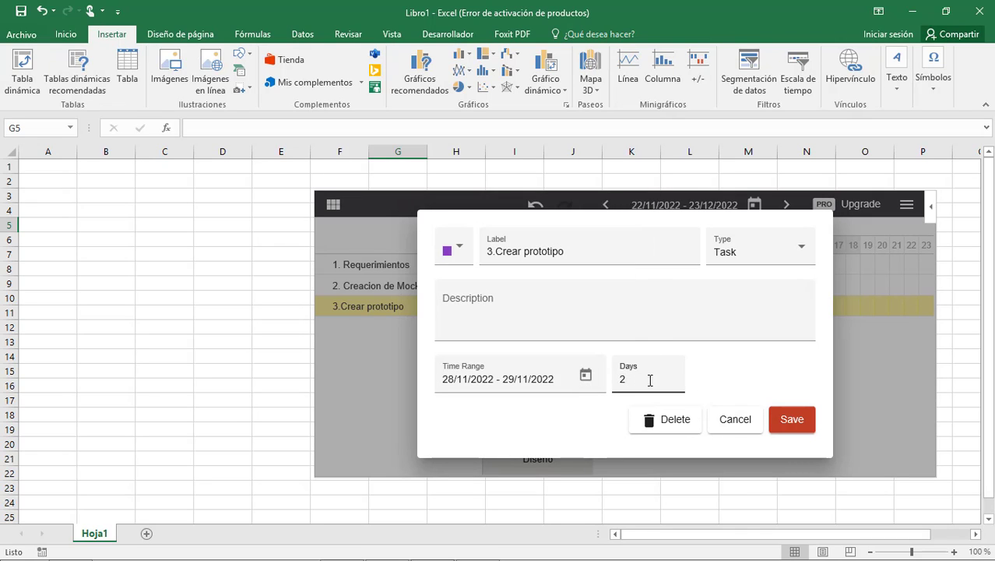
pyautogui.press('Return')
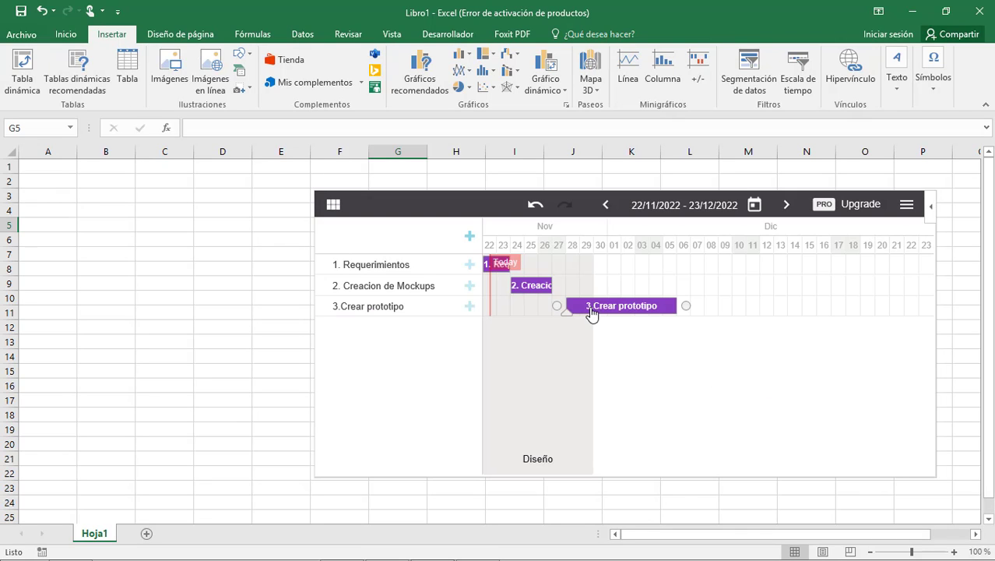
pyautogui.moveTo(592, 313)
pyautogui.mouseDown()
pyautogui.moveTo(536, 307)
pyautogui.moveTo(576, 313)
pyautogui.mouseUp()
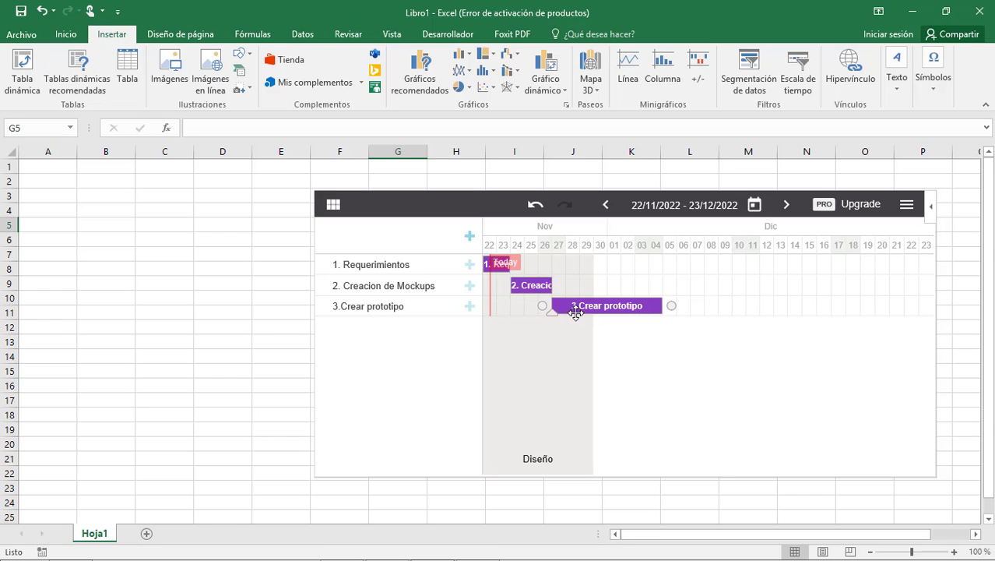
pyautogui.moveTo(659, 311); pyautogui.dragTo(594, 310)
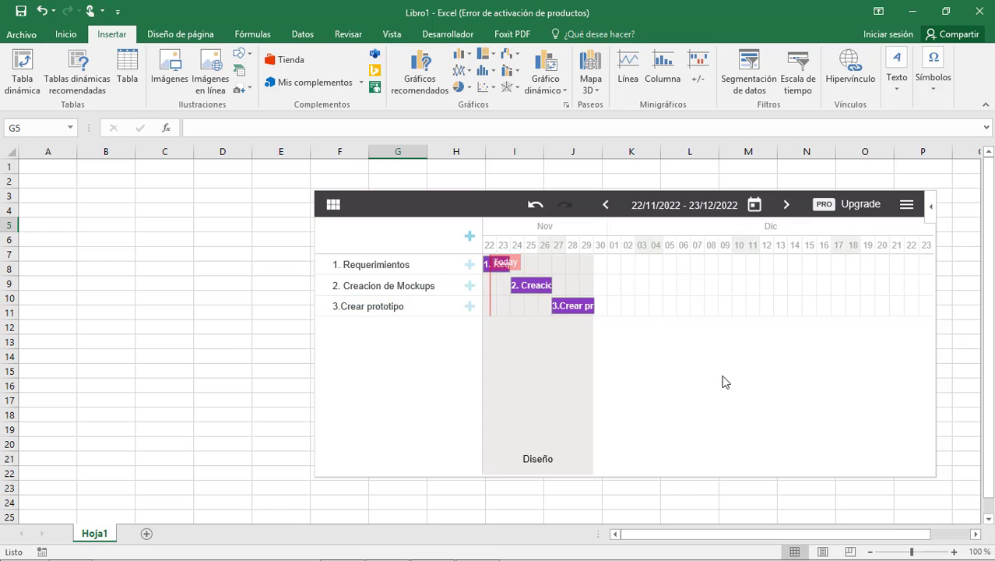
pyautogui.click(378, 310)
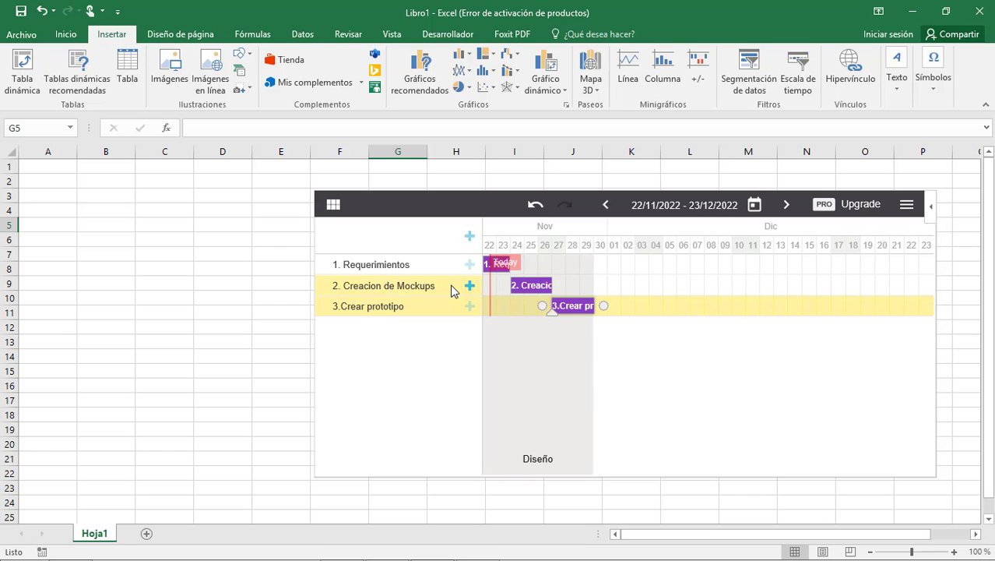
# Add a milestone labelled 'Fin de fase de diseño'.
pyautogui.click(468, 234)
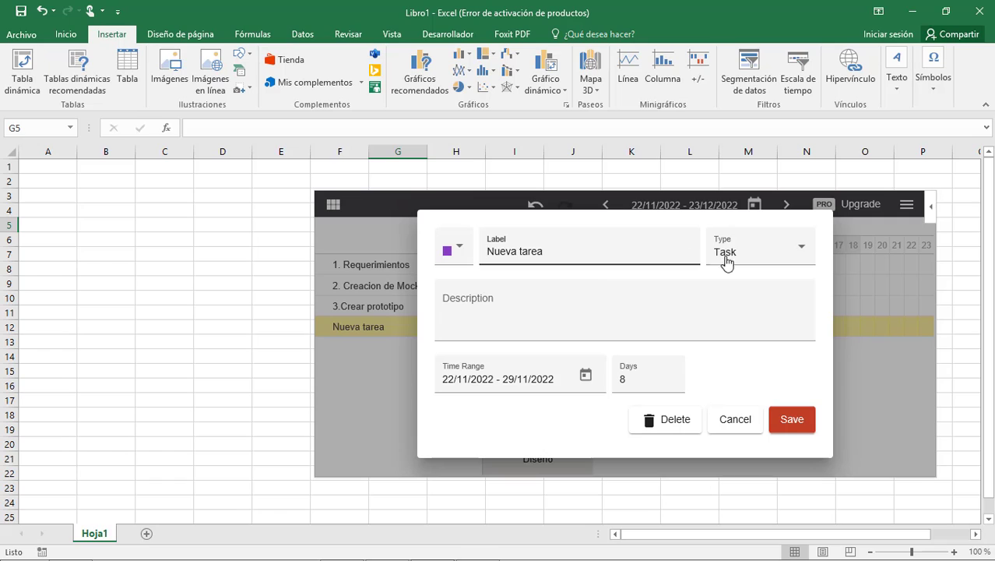
pyautogui.click(761, 251)
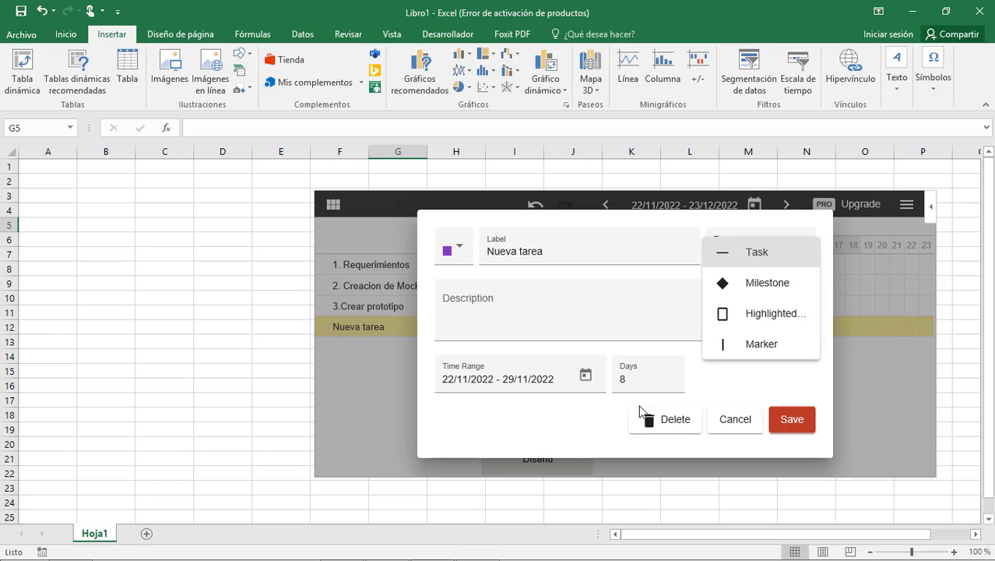
pyautogui.click(775, 284)
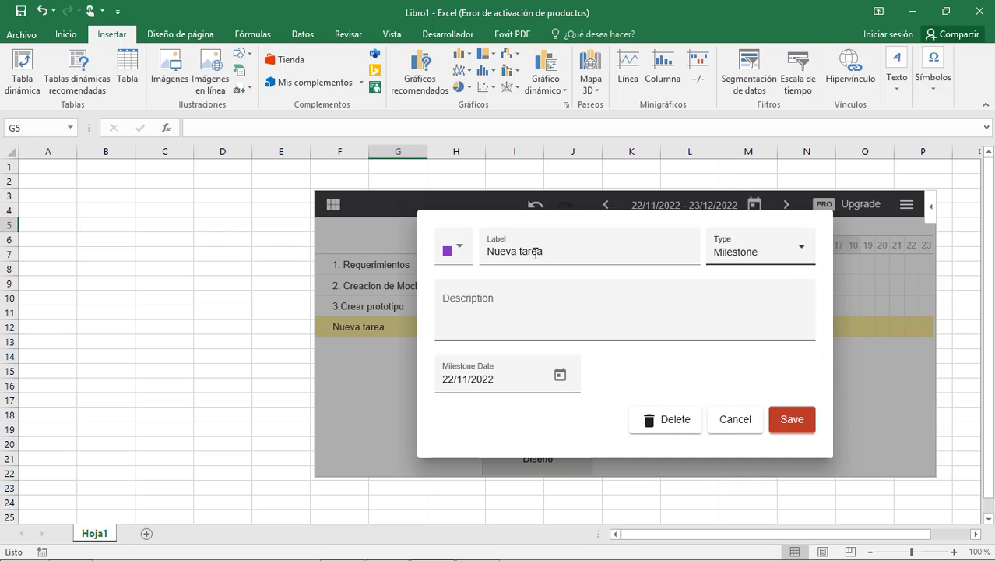
pyautogui.moveTo(537, 252); pyautogui.dragTo(340, 248)
pyautogui.write('F')
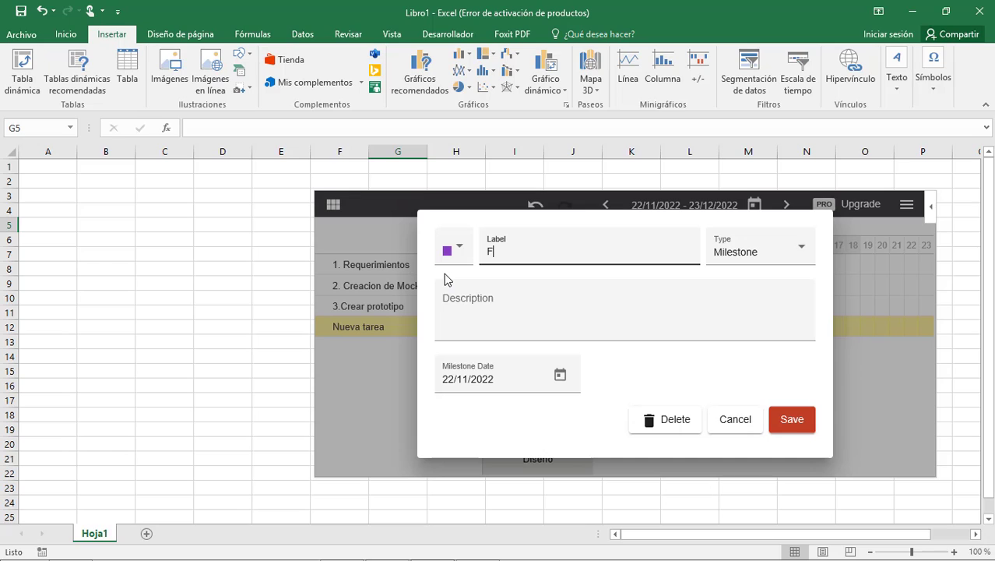
pyautogui.write('in de fase de diseño')
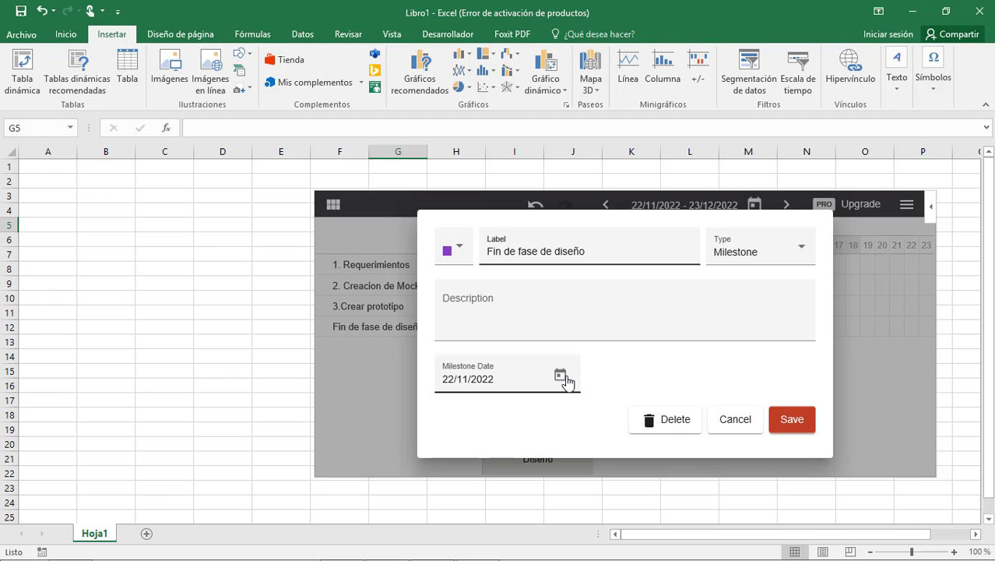
pyautogui.click(791, 419)
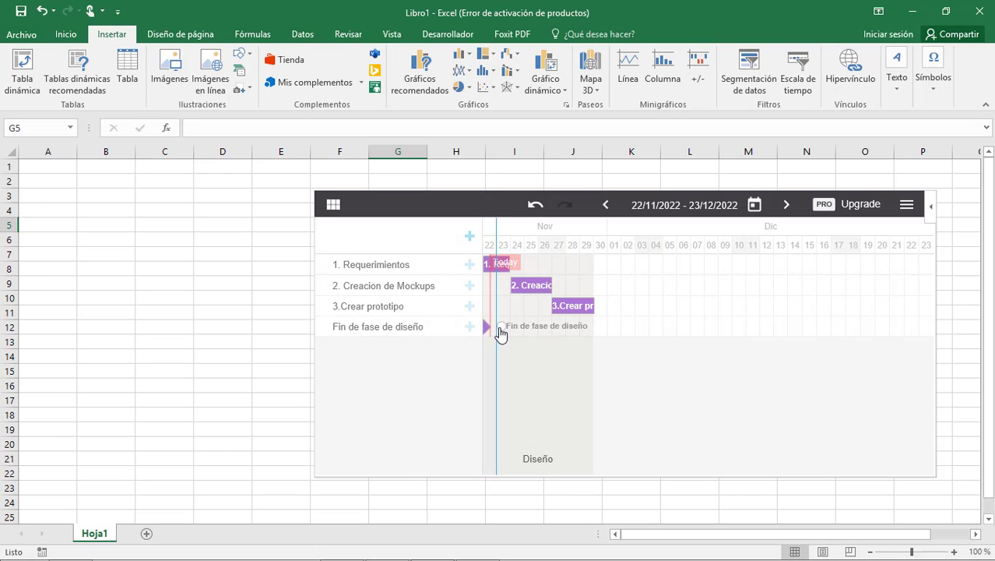
# Set the milestone date to 29 November, then drag it to 30 November.
pyautogui.moveTo(488, 325); pyautogui.dragTo(487, 325)
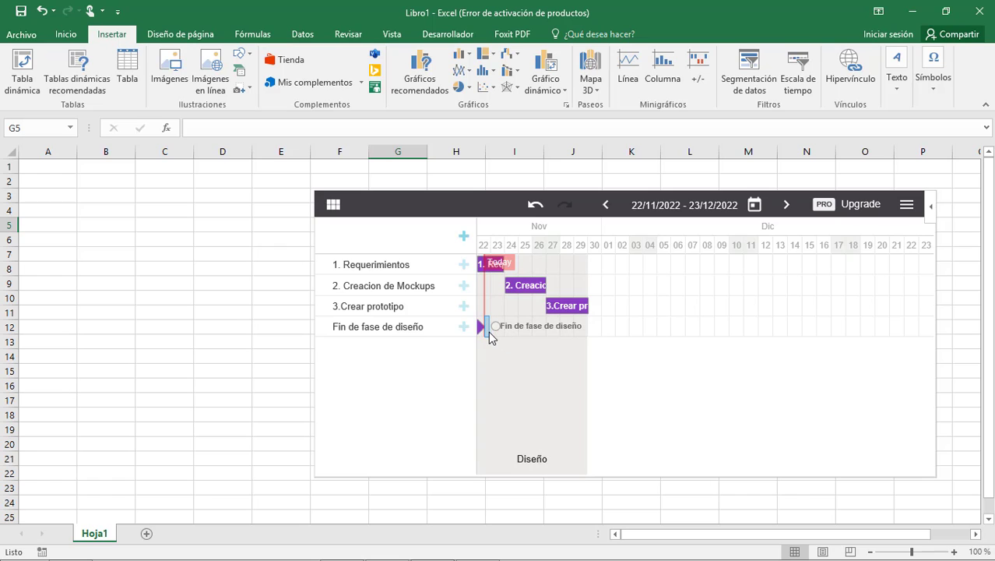
pyautogui.click(464, 326)
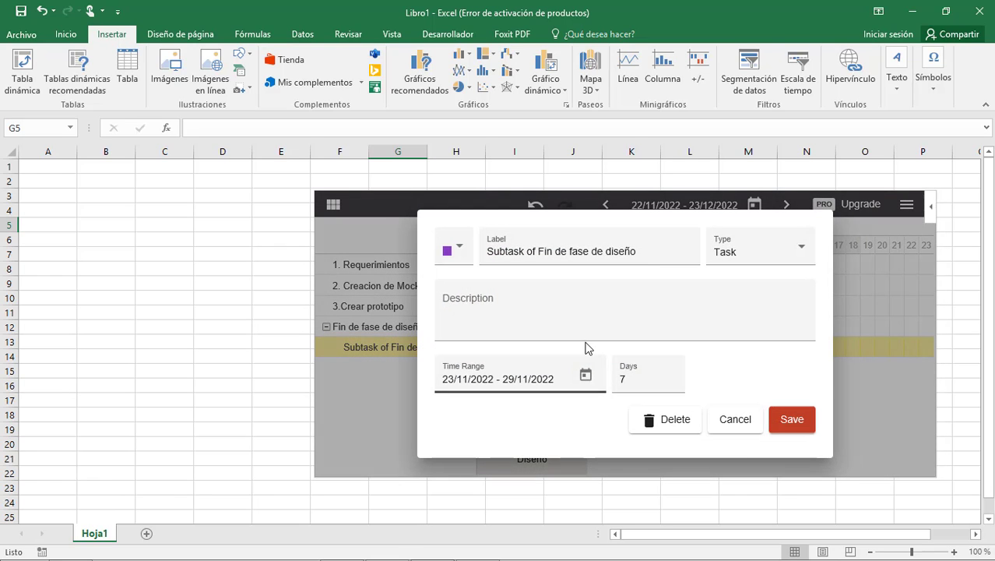
pyautogui.click(745, 421)
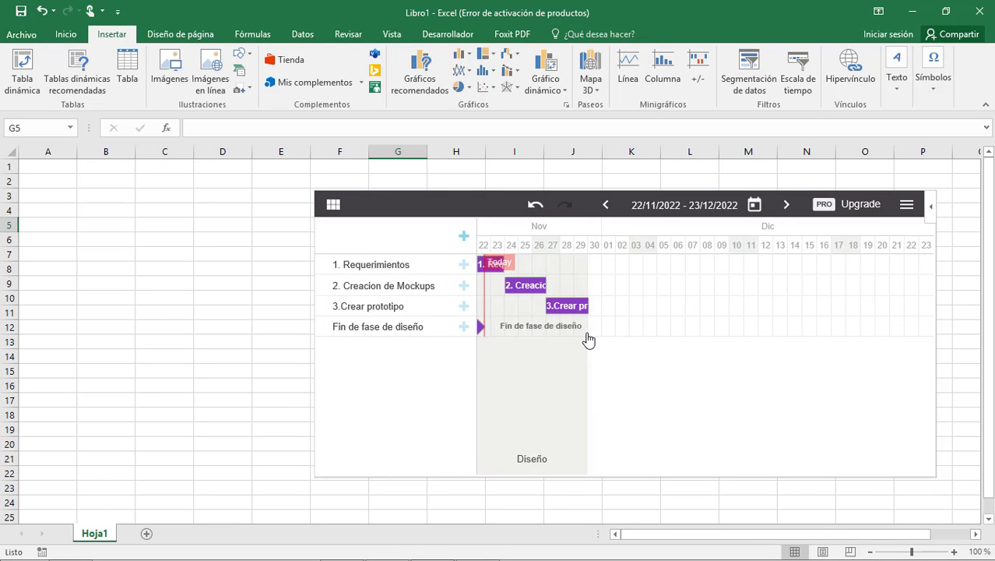
pyautogui.click(368, 327)
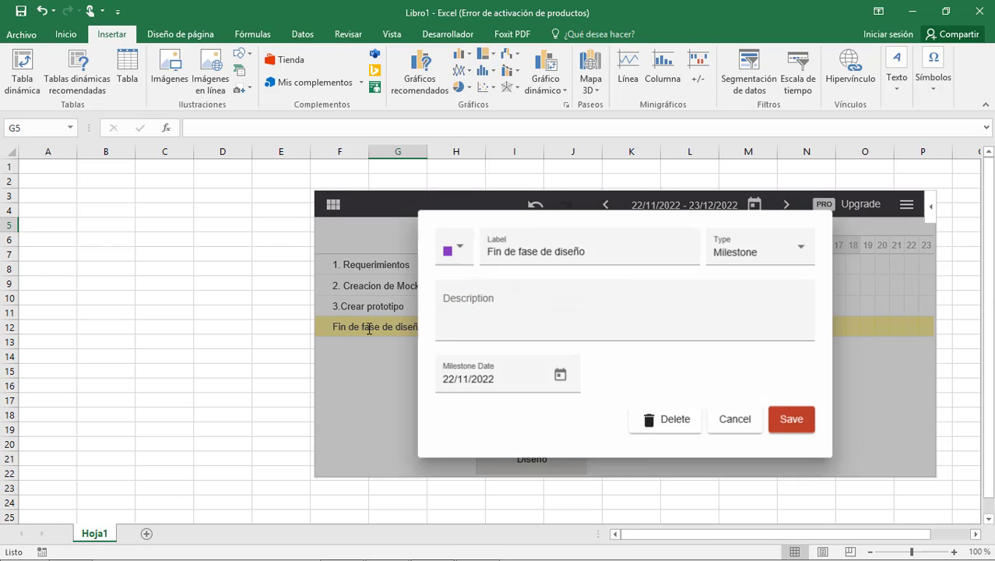
pyautogui.click(510, 381)
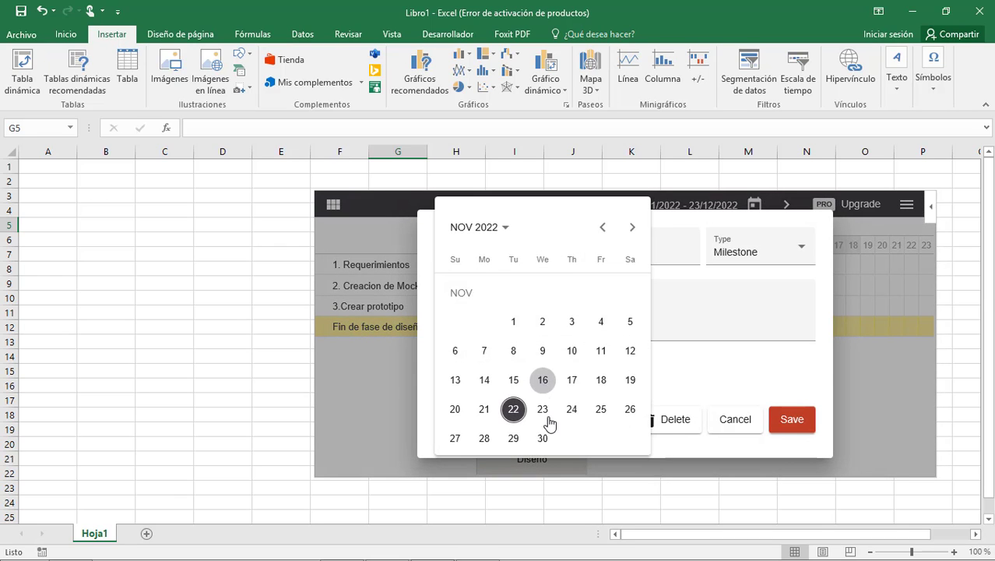
pyautogui.click(515, 439)
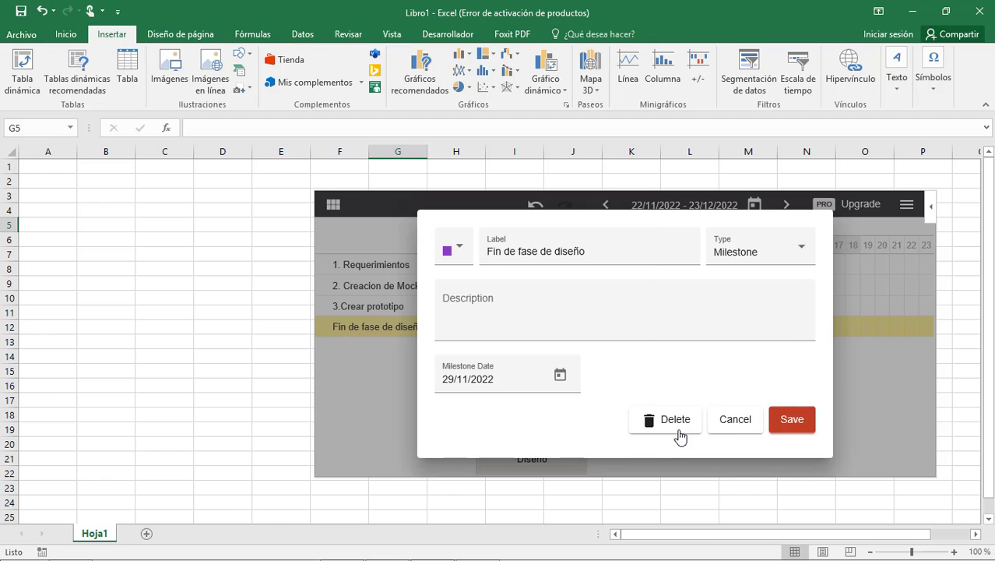
pyautogui.click(790, 419)
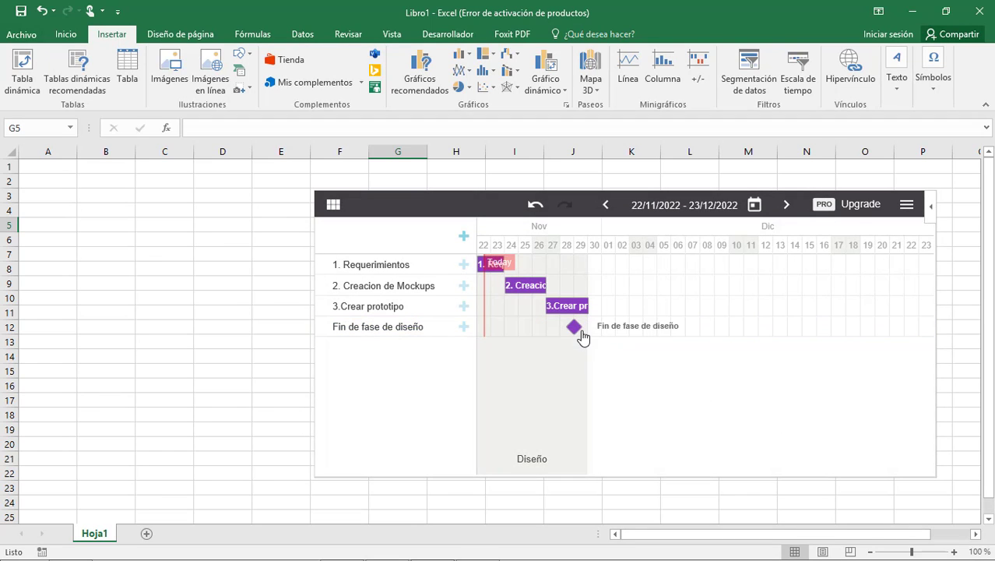
pyautogui.moveTo(574, 327); pyautogui.dragTo(590, 327)
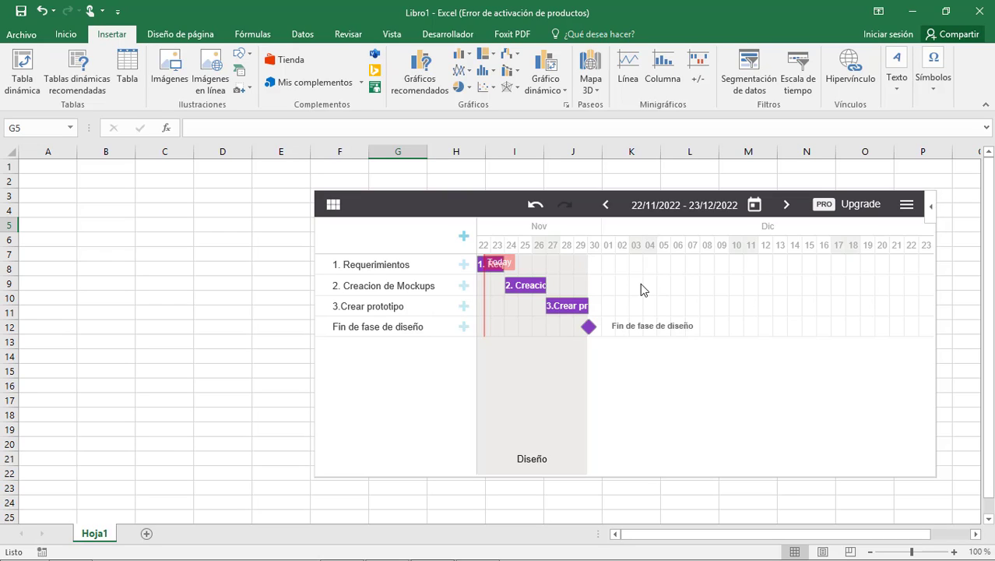
# Add a new grey item labelled 'Desarrollo'.
pyautogui.click(465, 237)
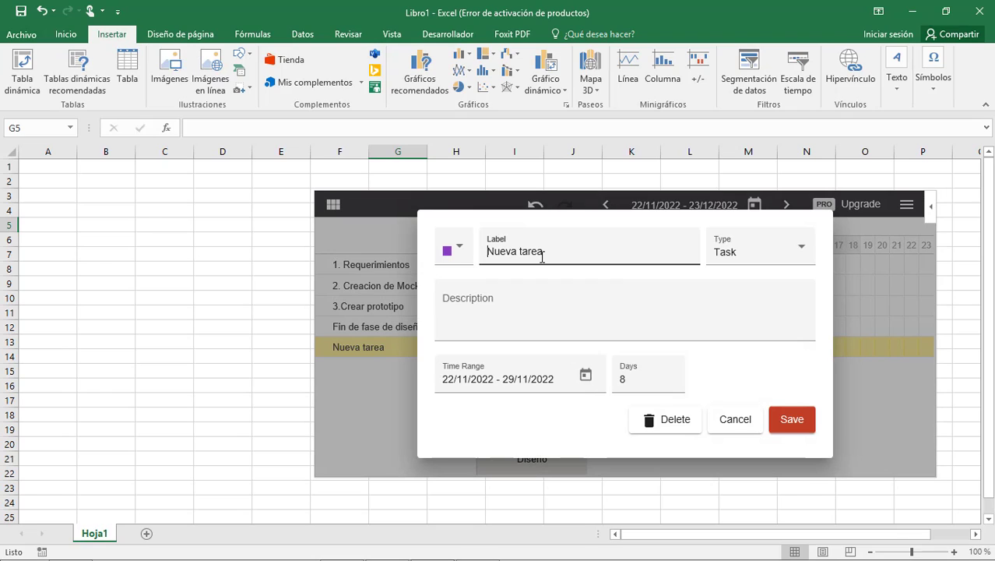
pyautogui.write('Desarrollo')
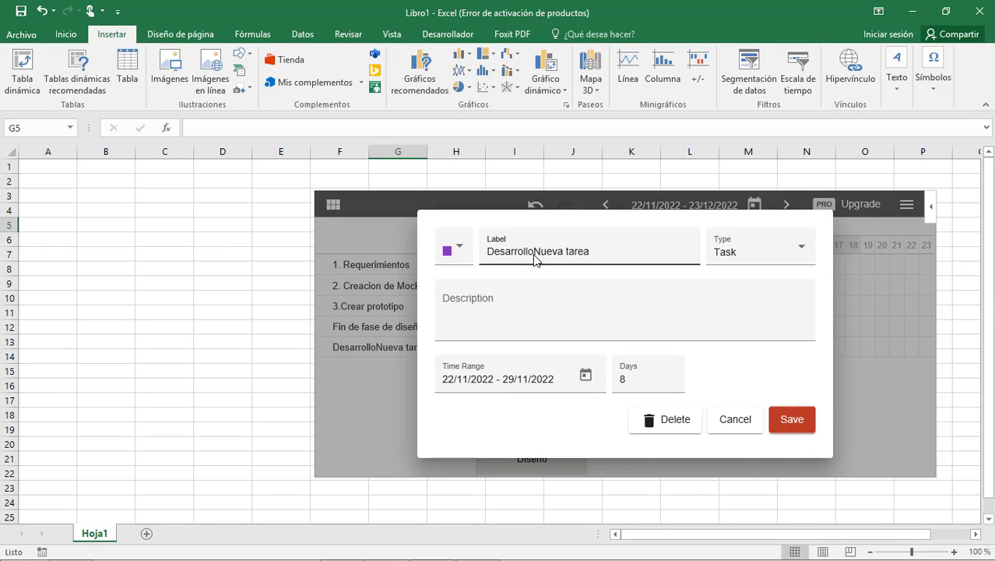
pyautogui.tripleClick(649, 256)
pyautogui.write('Desarrollo')
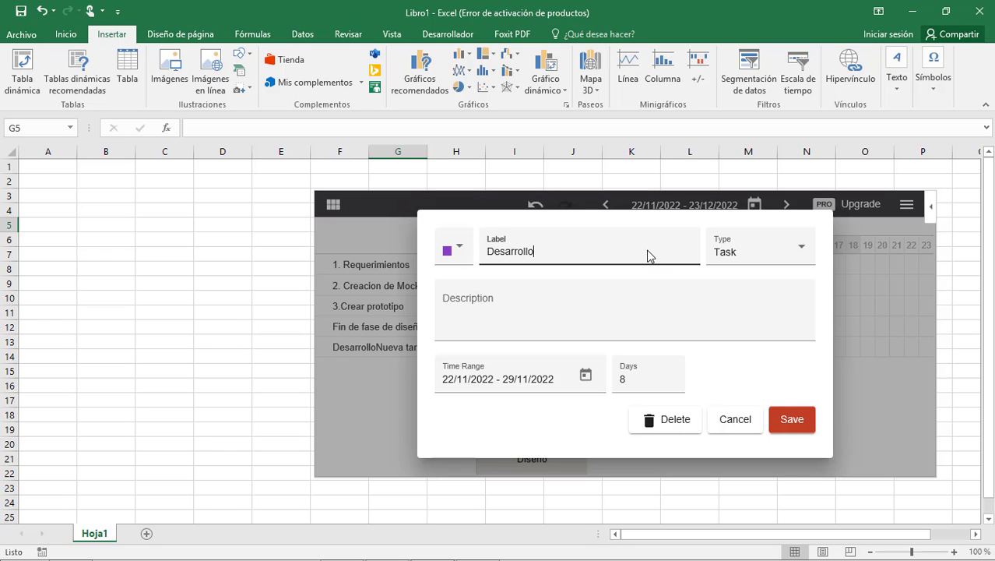
pyautogui.click(462, 249)
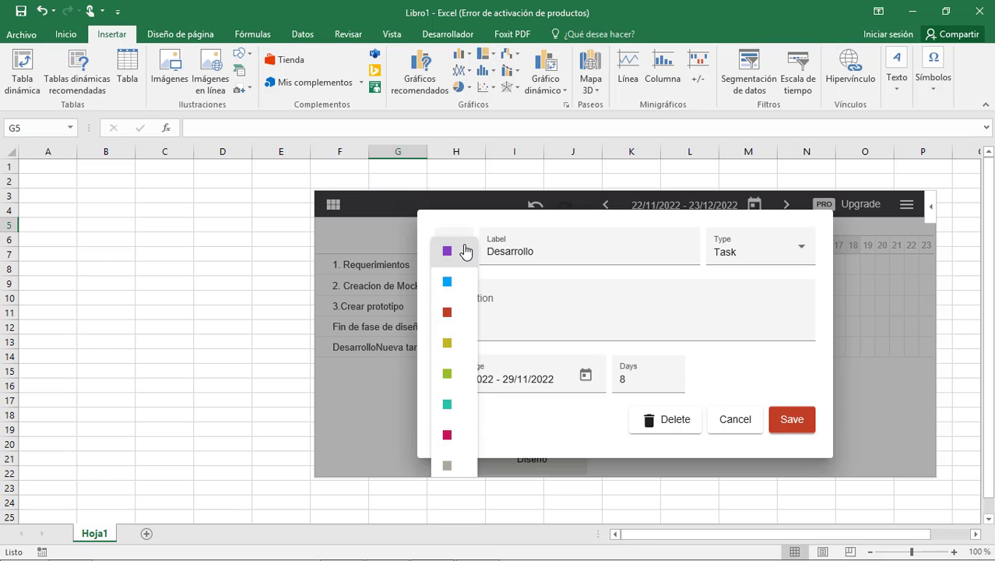
pyautogui.click(447, 465)
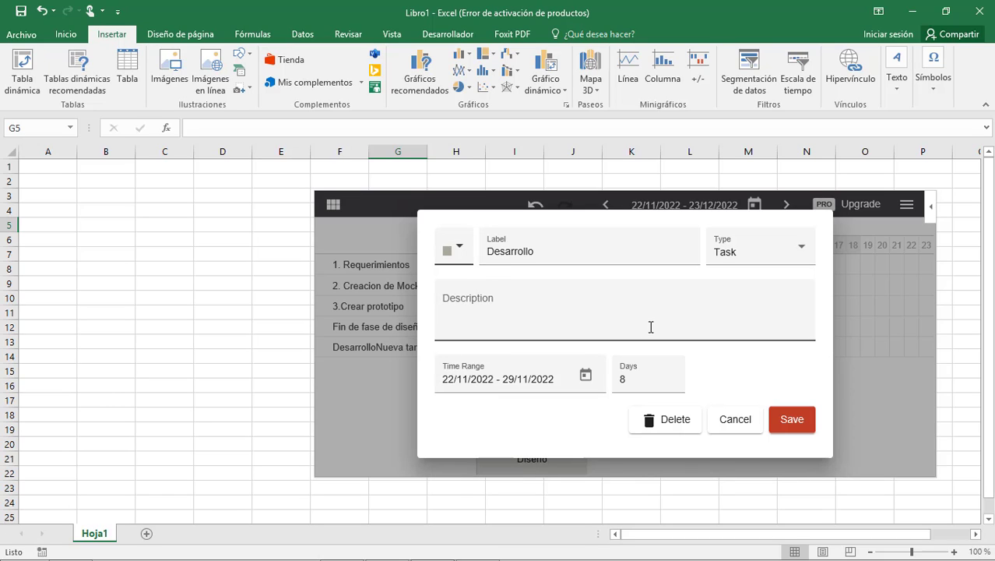
# Make Desarrollo a highlighted area starting 1 December 2022 and save it.
pyautogui.click(753, 262)
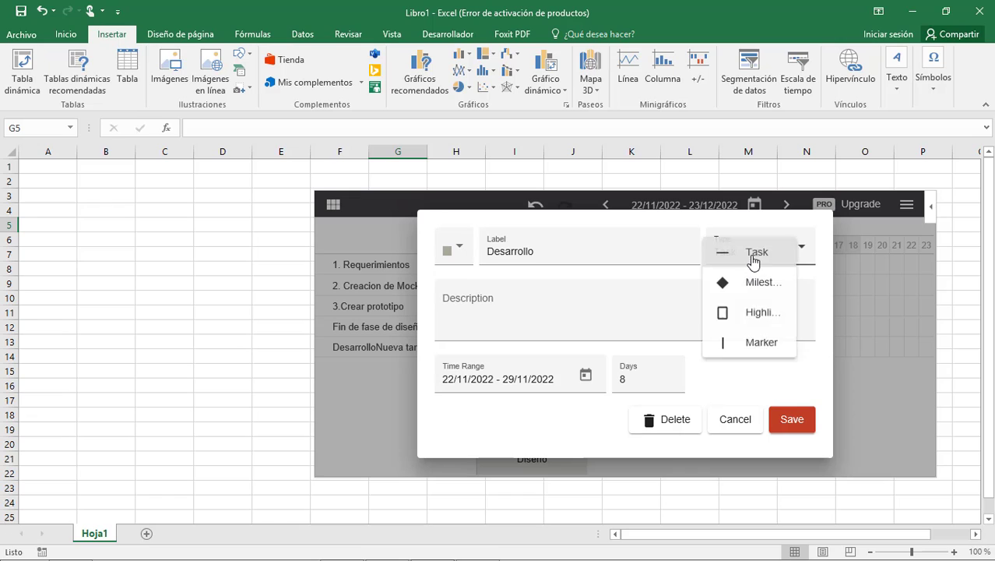
pyautogui.click(762, 323)
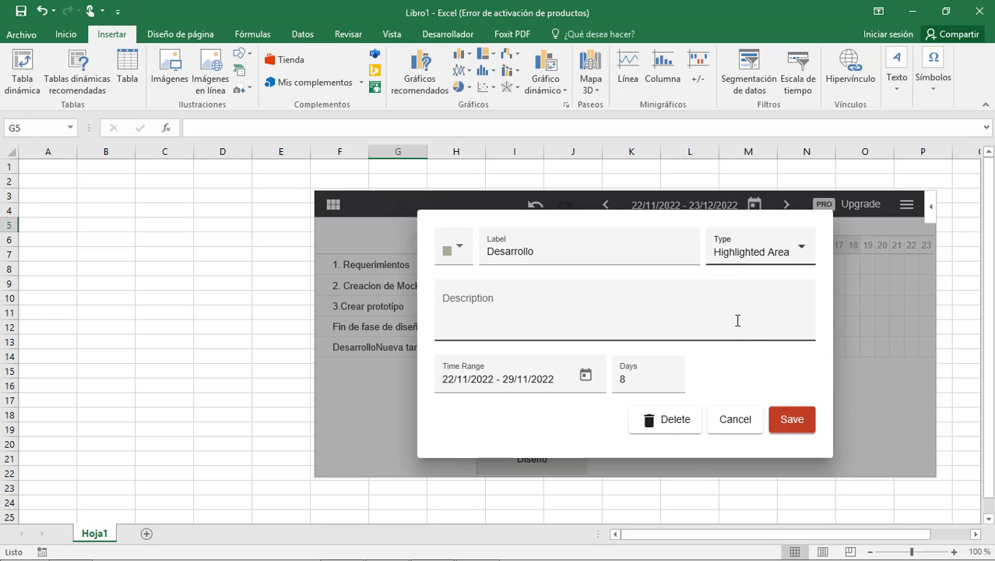
pyautogui.click(587, 377)
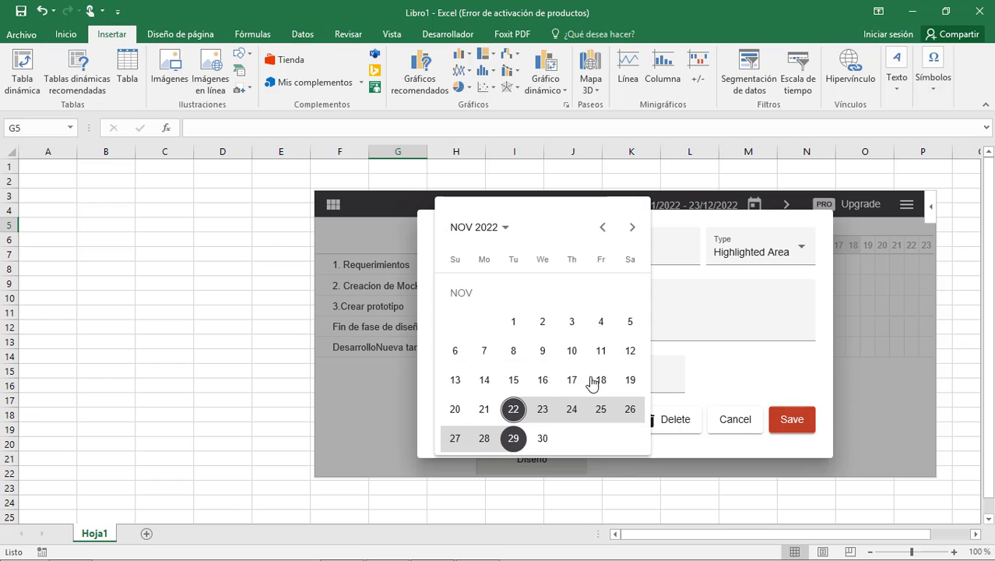
pyautogui.click(676, 423)
pyautogui.click(586, 377)
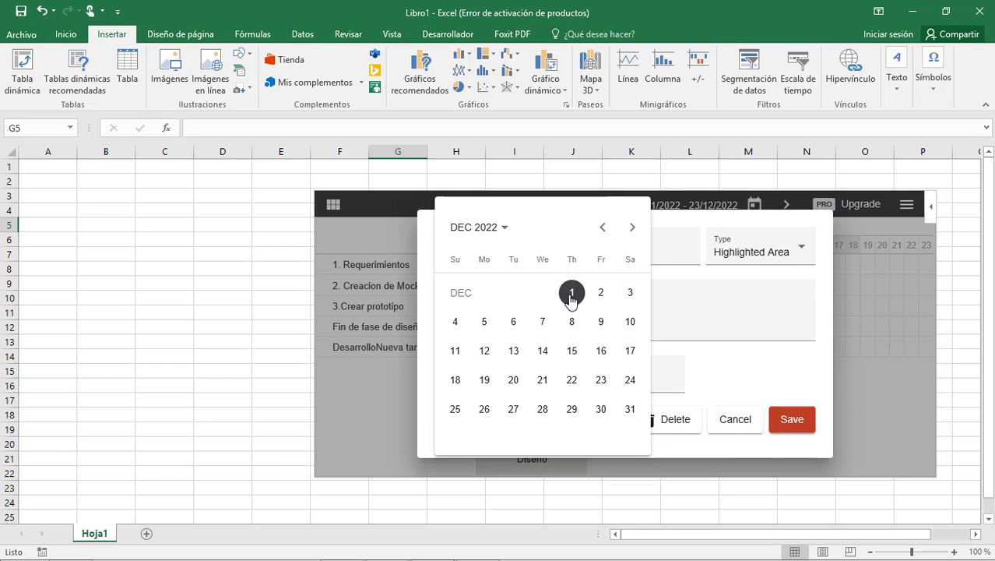
pyautogui.click(596, 326)
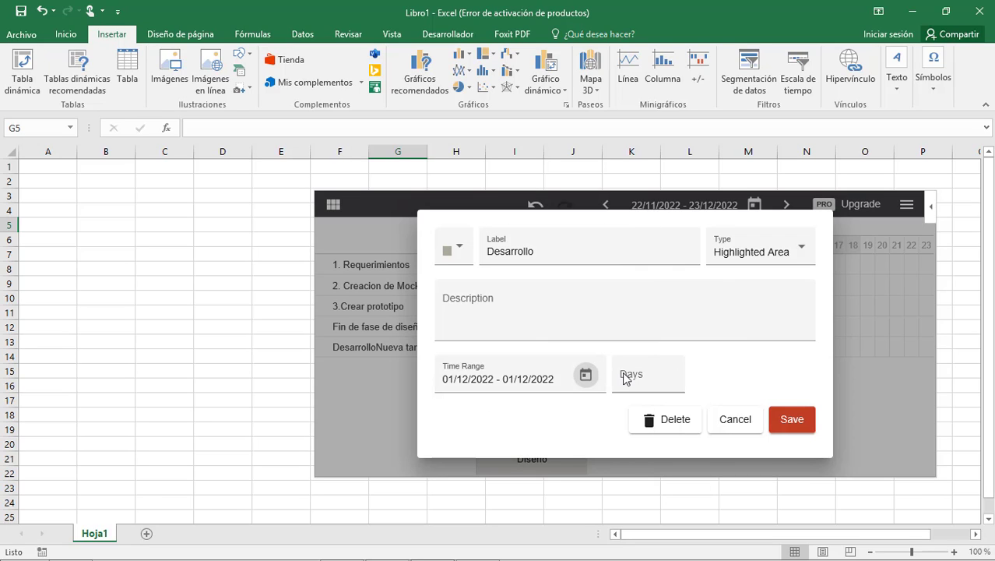
pyautogui.click(626, 378)
pyautogui.click(794, 421)
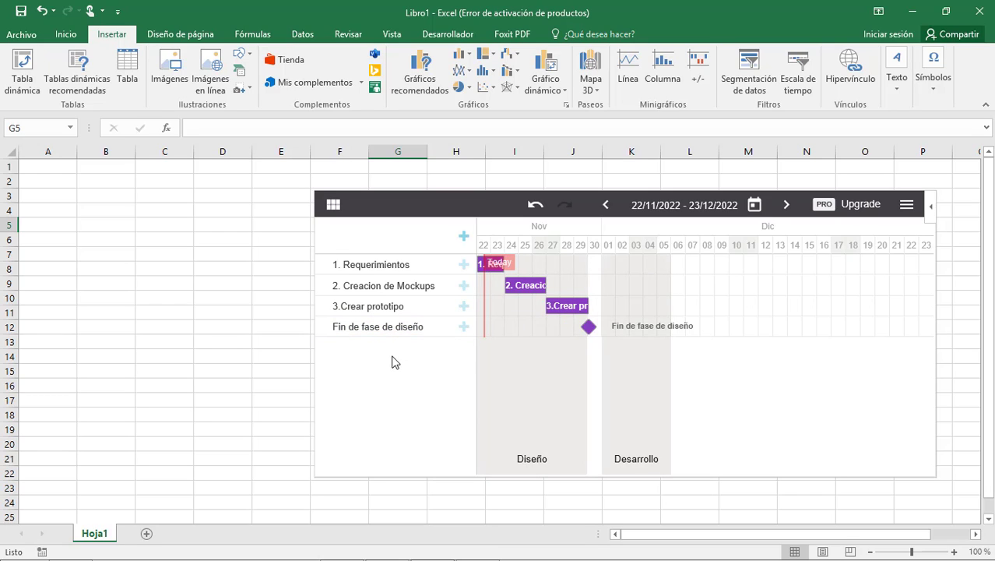
pyautogui.moveTo(588, 313)
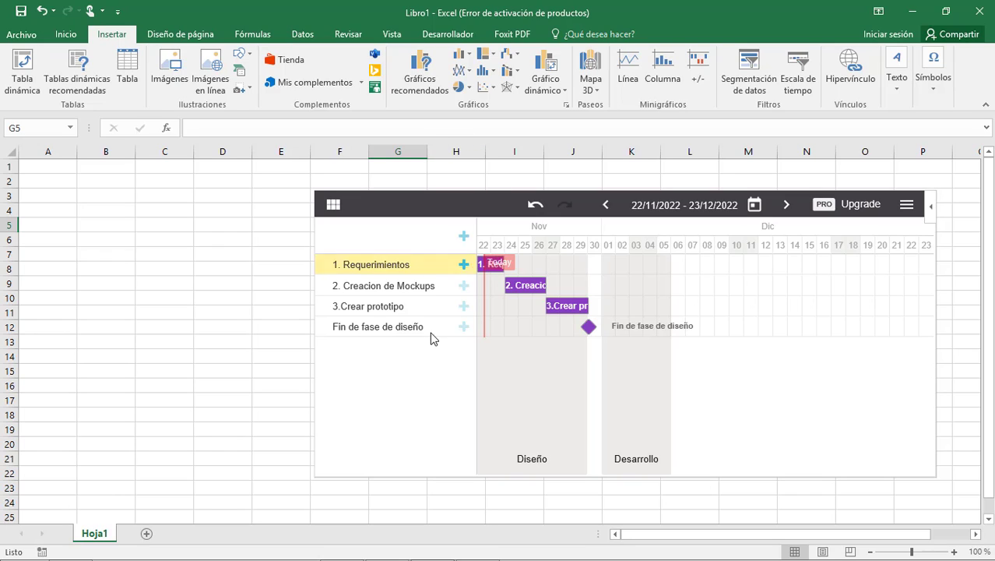
# Add a marker entry dated 24 November 2022.
pyautogui.click(463, 236)
pyautogui.click(754, 258)
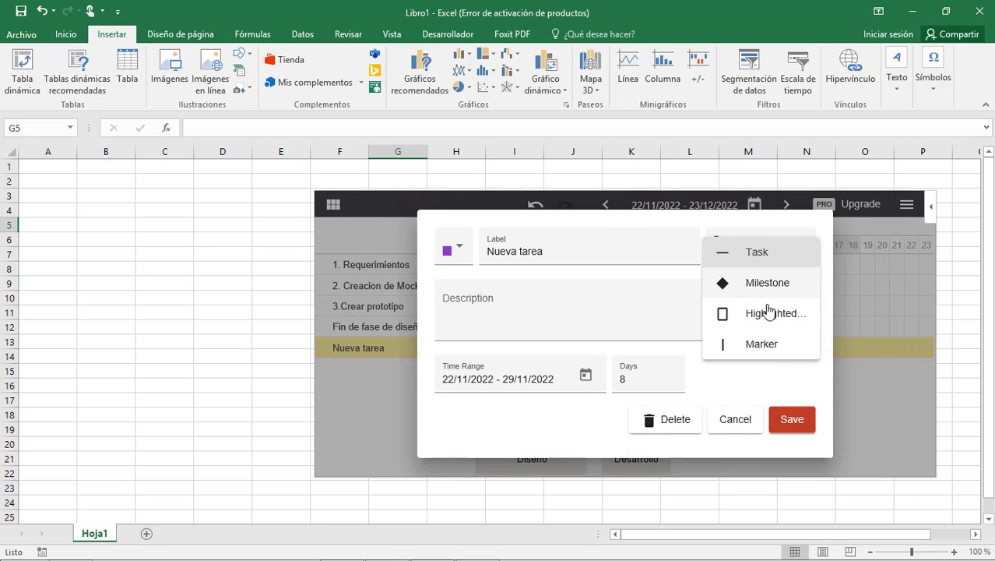
pyautogui.click(762, 350)
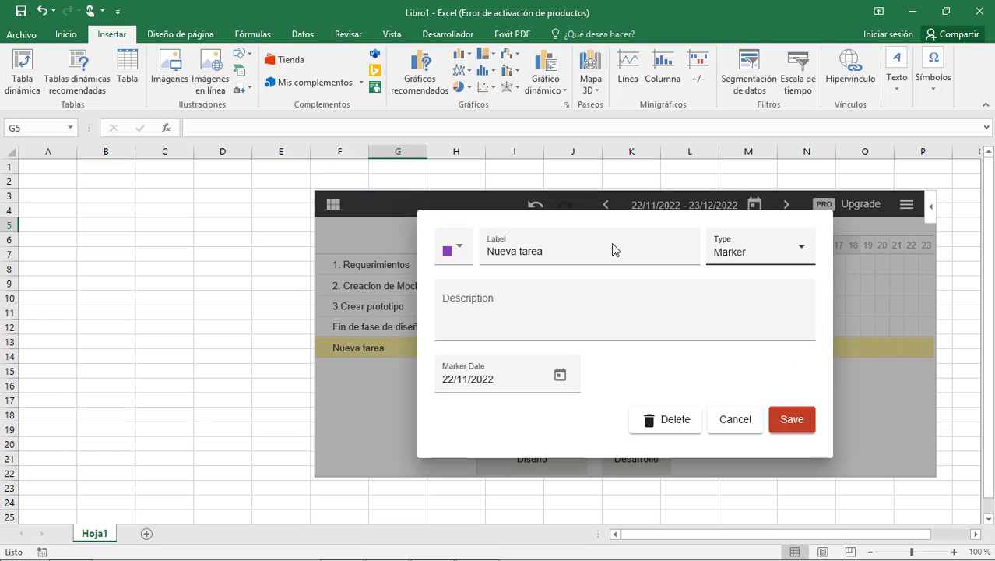
pyautogui.click(560, 377)
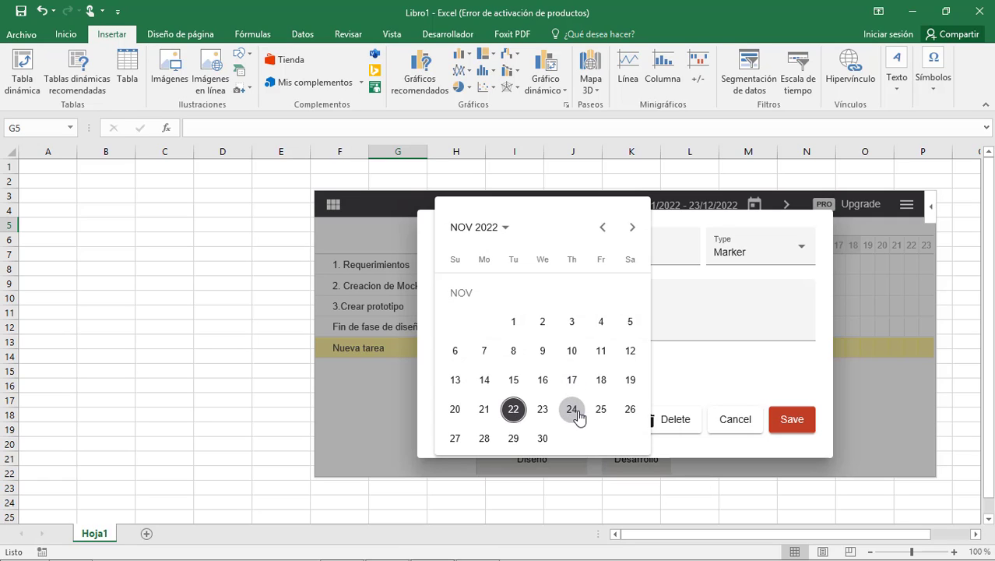
pyautogui.click(572, 409)
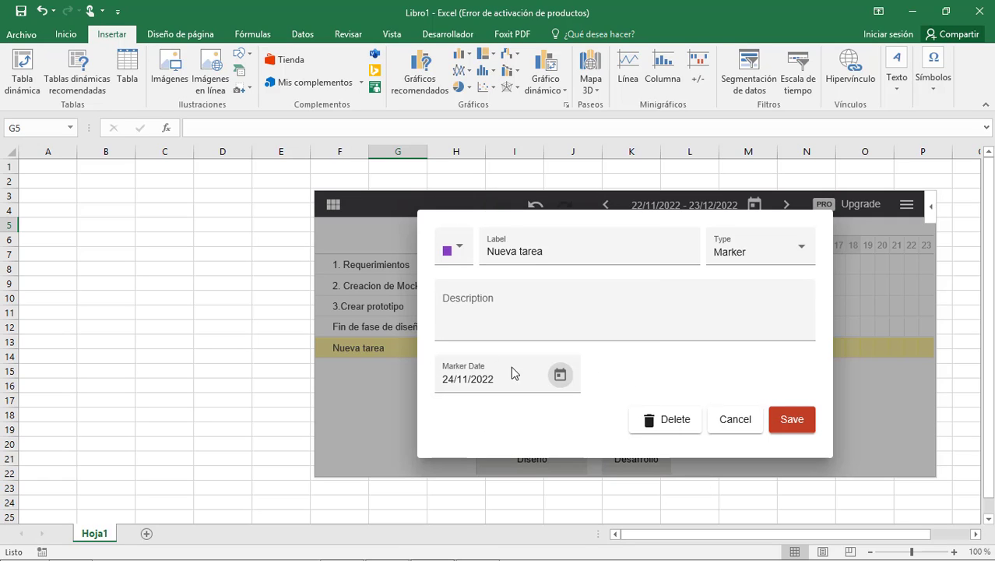
# Label the marker 'Junta', colour it red, and save it.
pyautogui.moveTo(560, 251); pyautogui.dragTo(391, 228)
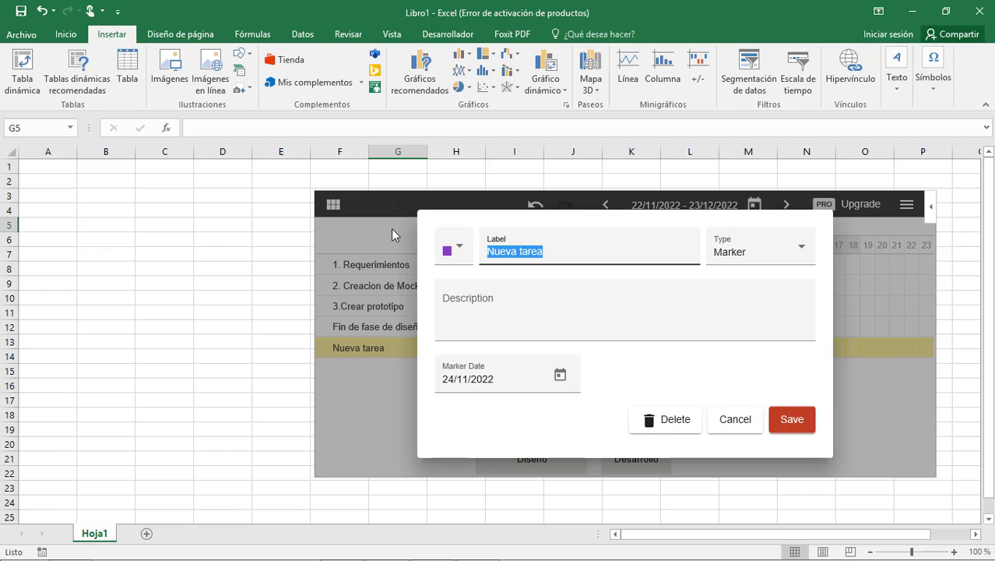
pyautogui.write('Junta')
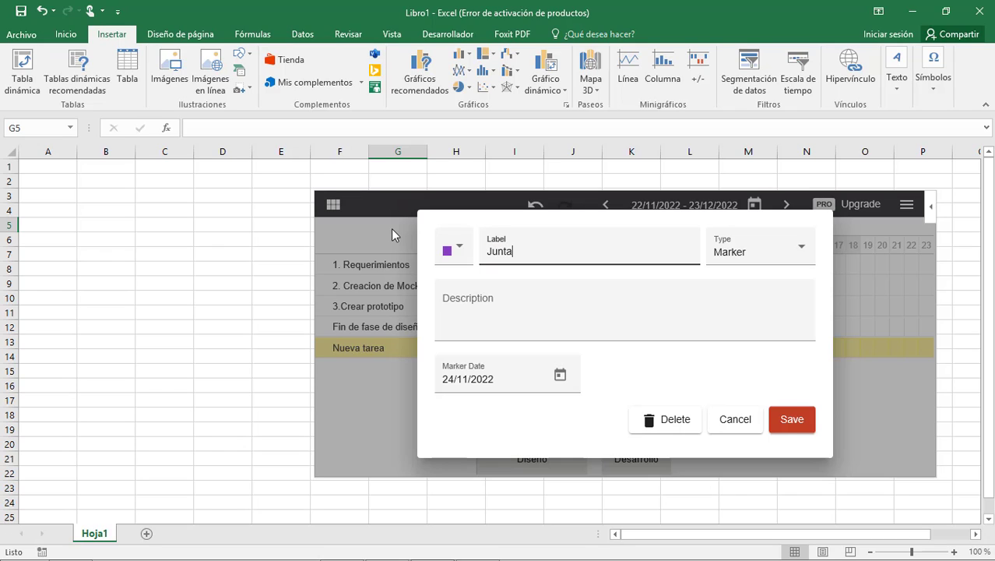
pyautogui.click(453, 248)
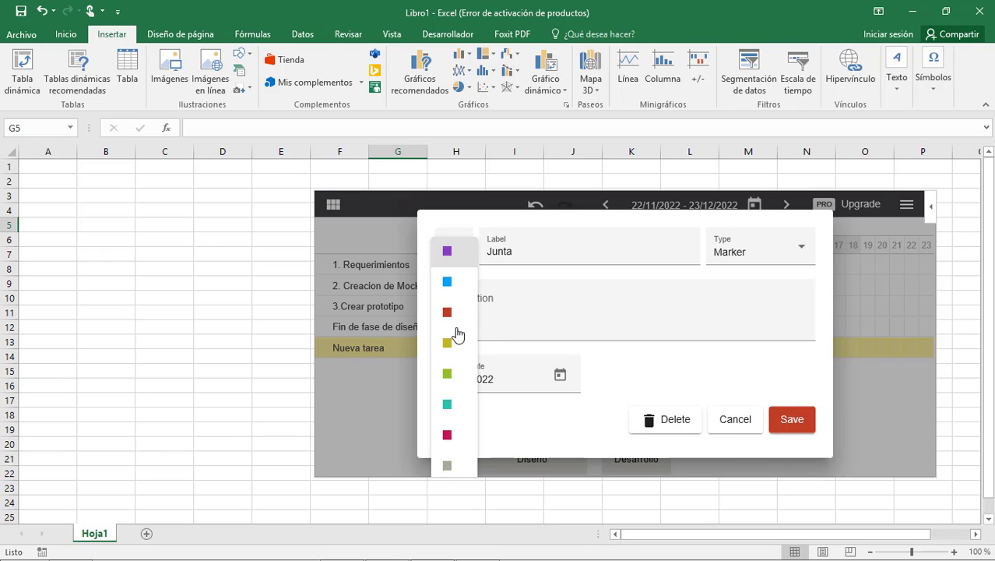
pyautogui.click(448, 314)
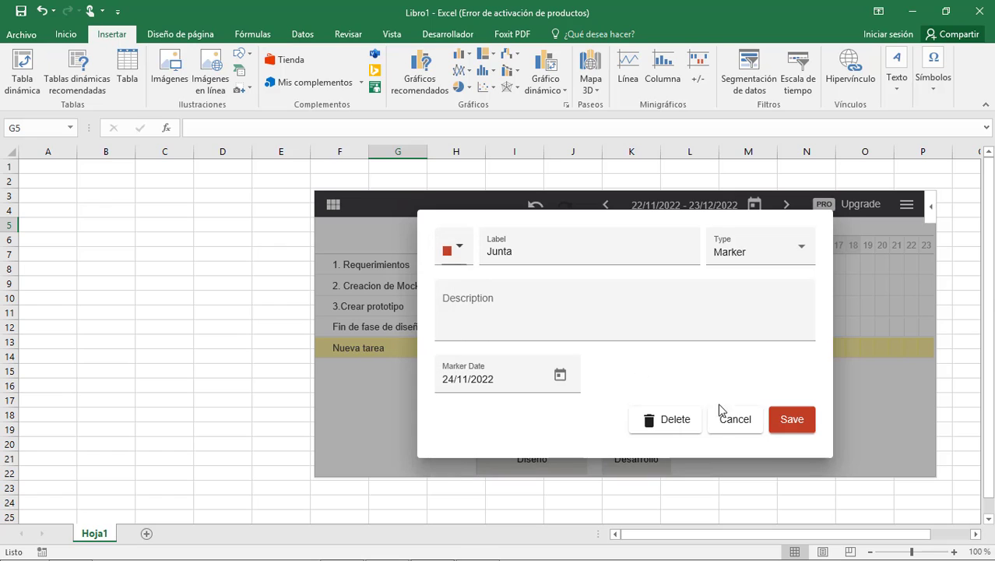
pyautogui.click(793, 428)
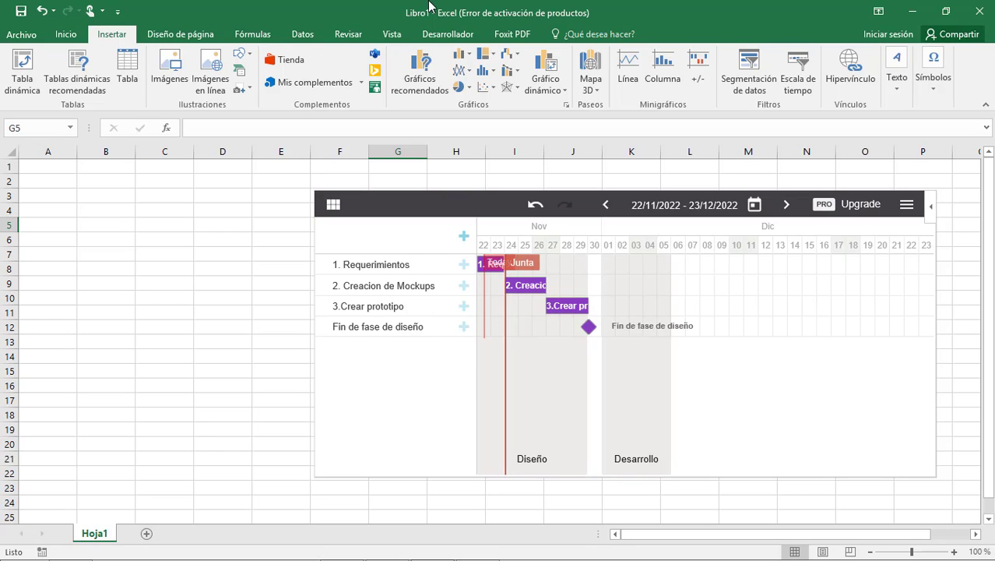
# Move the Desarrollo area so it spans 06–10 Dec.
pyautogui.moveTo(550, 282)
pyautogui.moveTo(604, 346); pyautogui.dragTo(662, 379)
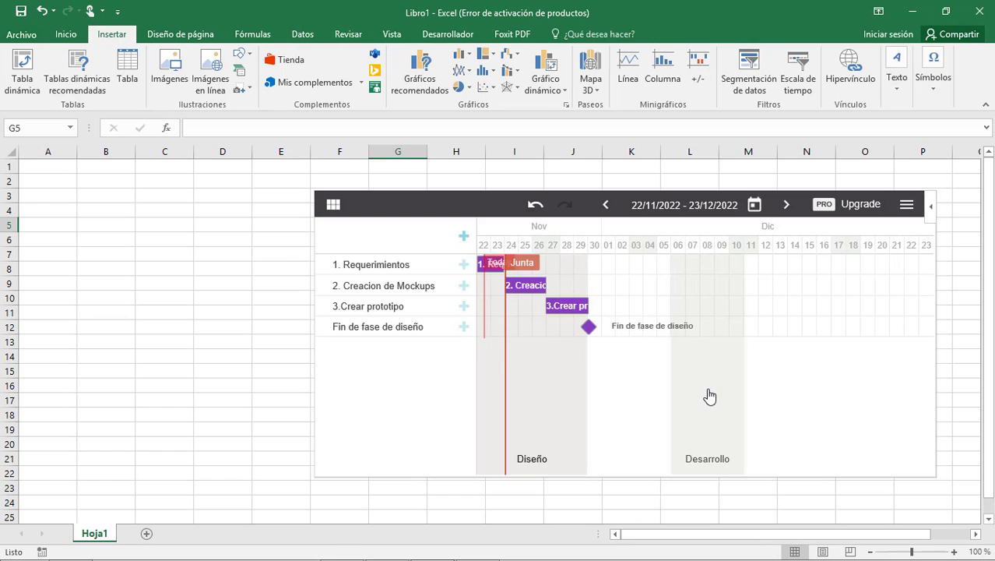
pyautogui.click(709, 396)
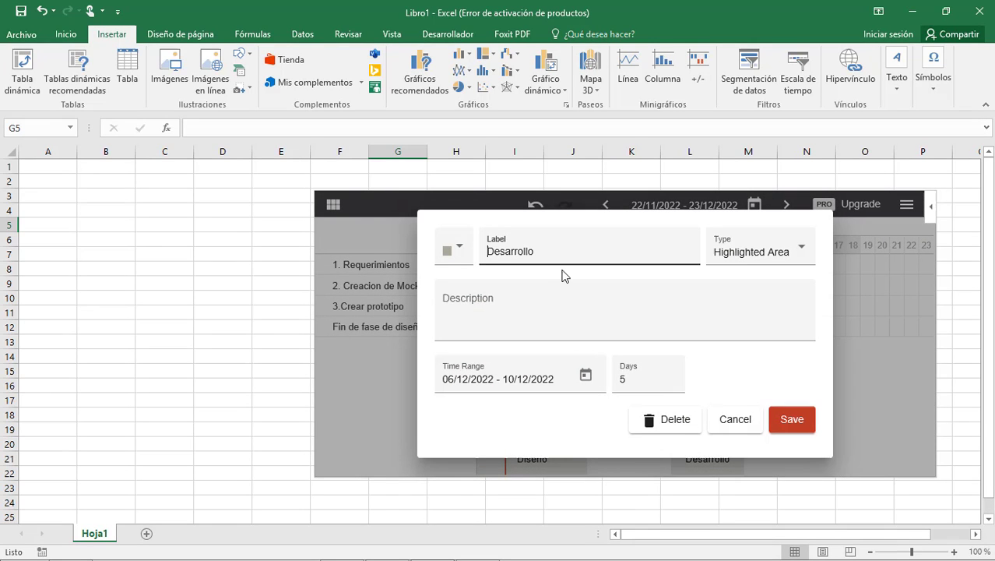
pyautogui.click(738, 420)
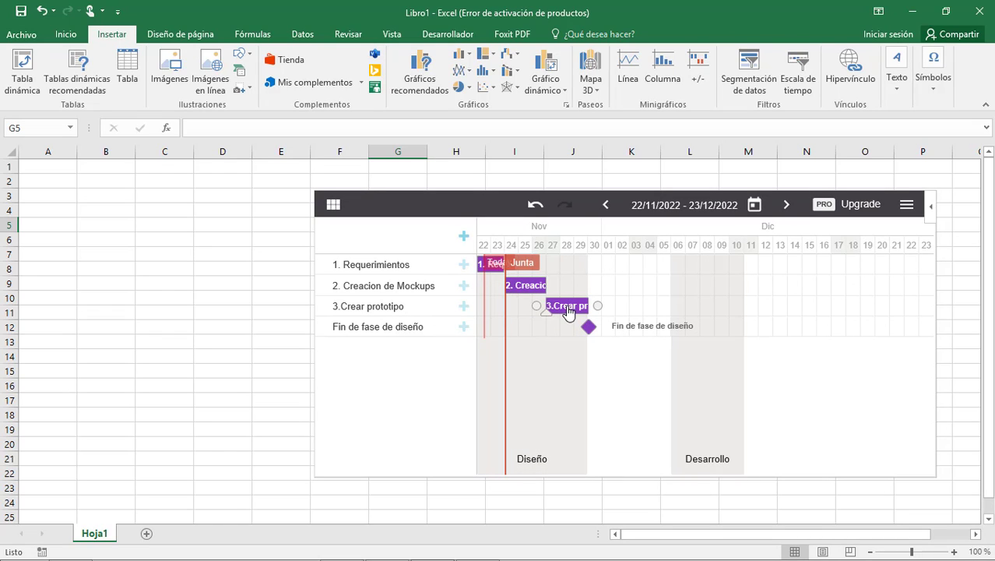
# Shift Creacion de Mockups and Crear prototipo later and link Mockups to Crear prototipo.
pyautogui.moveTo(569, 310); pyautogui.dragTo(593, 307)
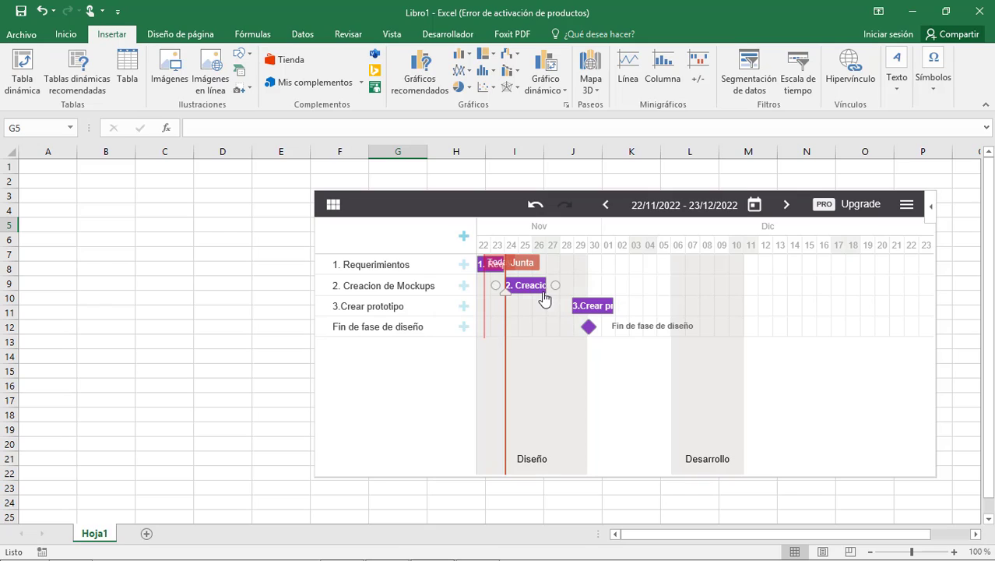
pyautogui.moveTo(528, 290); pyautogui.dragTo(540, 287)
pyautogui.moveTo(569, 301); pyautogui.dragTo(566, 306)
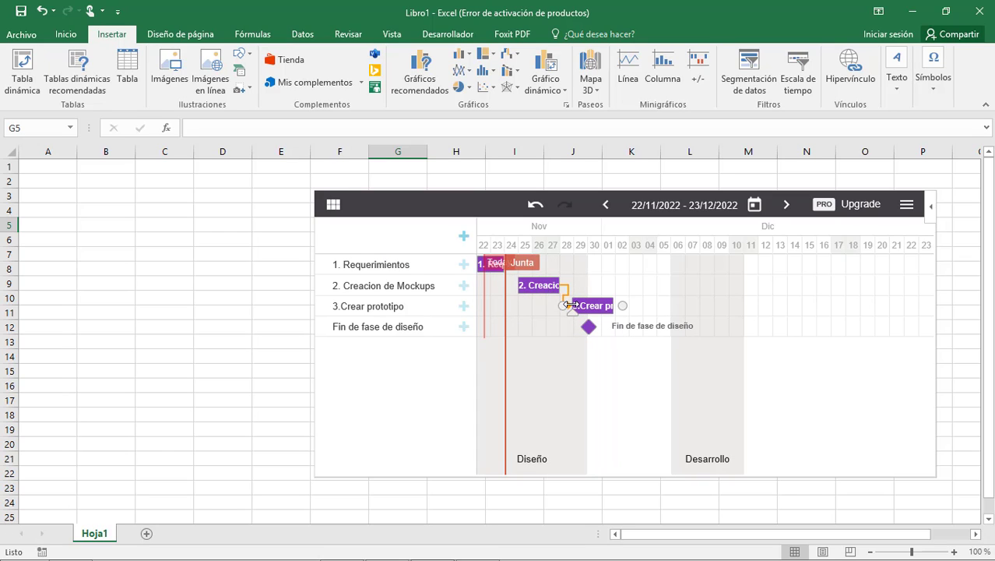
pyautogui.moveTo(588, 311); pyautogui.dragTo(597, 304)
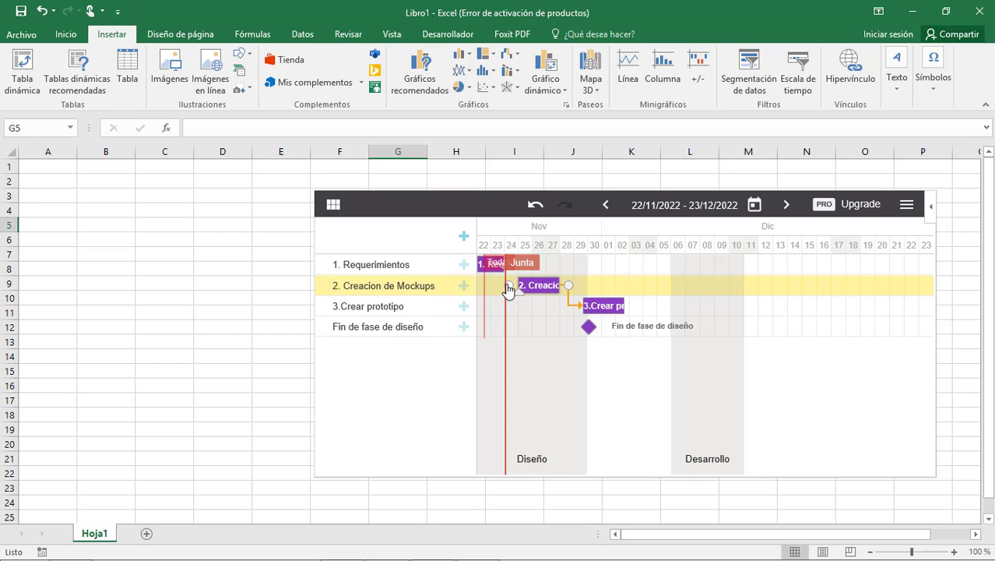
pyautogui.moveTo(507, 285); pyautogui.dragTo(503, 264)
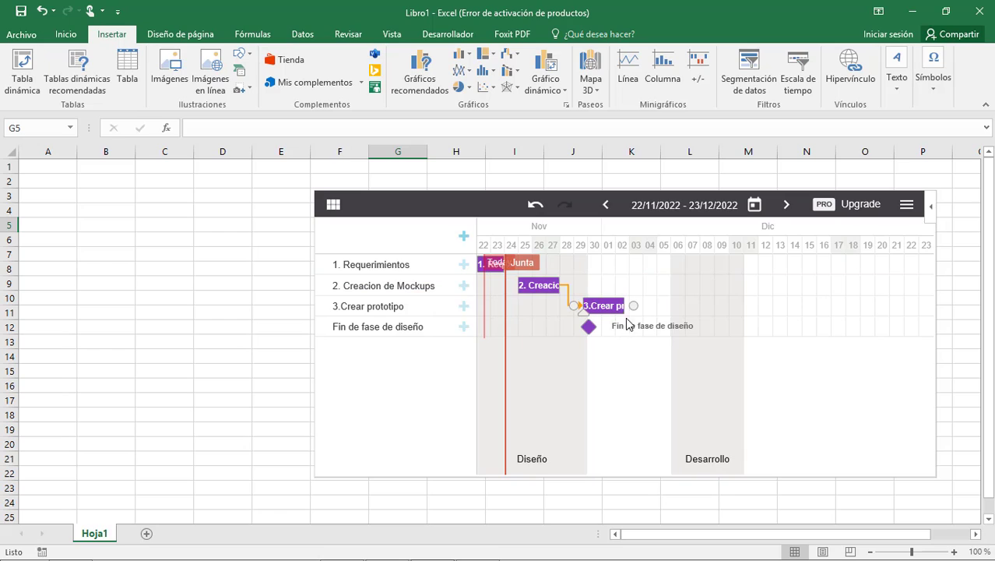
# Move the Fin de fase de diseño milestone to 03 December and link Crear prototipo to it.
pyautogui.moveTo(589, 329); pyautogui.dragTo(637, 328)
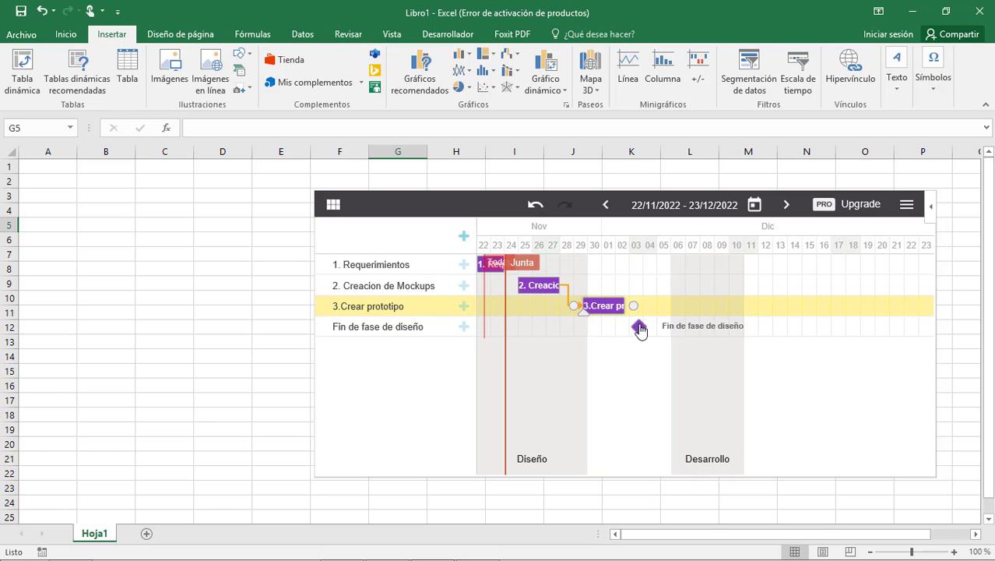
pyautogui.moveTo(639, 327); pyautogui.dragTo(623, 341)
pyautogui.moveTo(616, 335); pyautogui.dragTo(635, 353)
# Set the Junta marker date to 26/11/2022 and link 1. Requerimientos to 2. Creacion de Mockups.
pyautogui.doubleClick(538, 267)
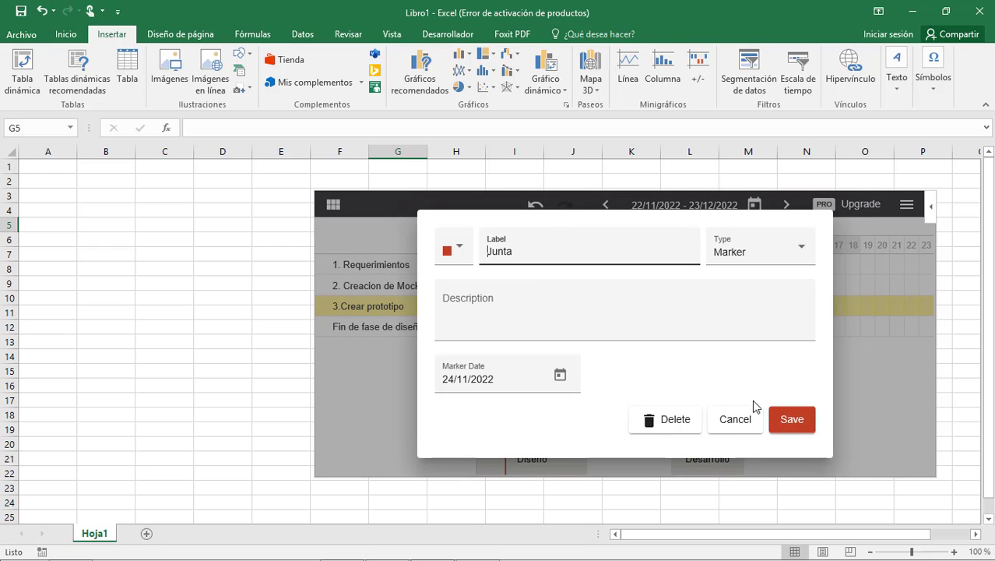
pyautogui.moveTo(740, 415); pyautogui.dragTo(718, 359)
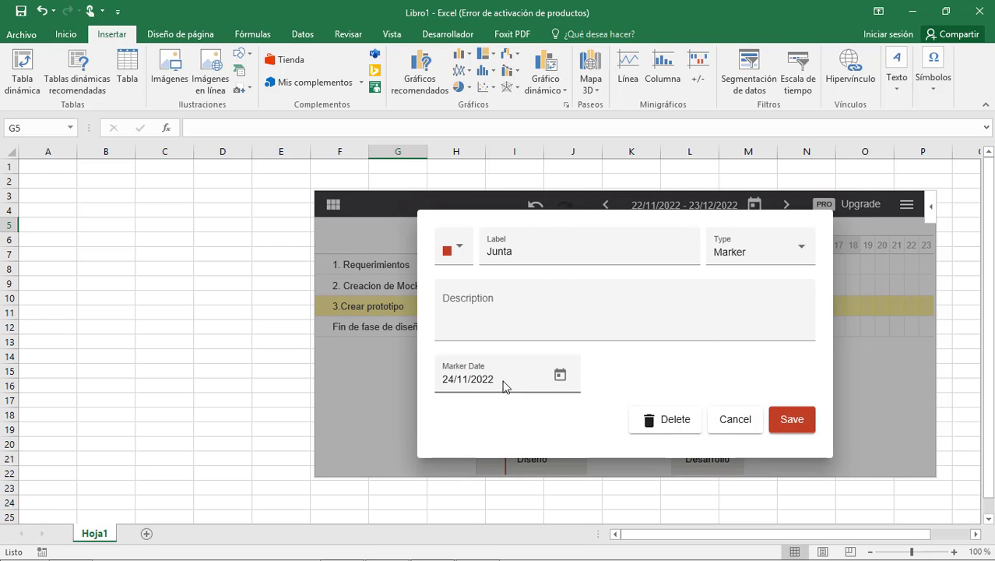
pyautogui.click(562, 377)
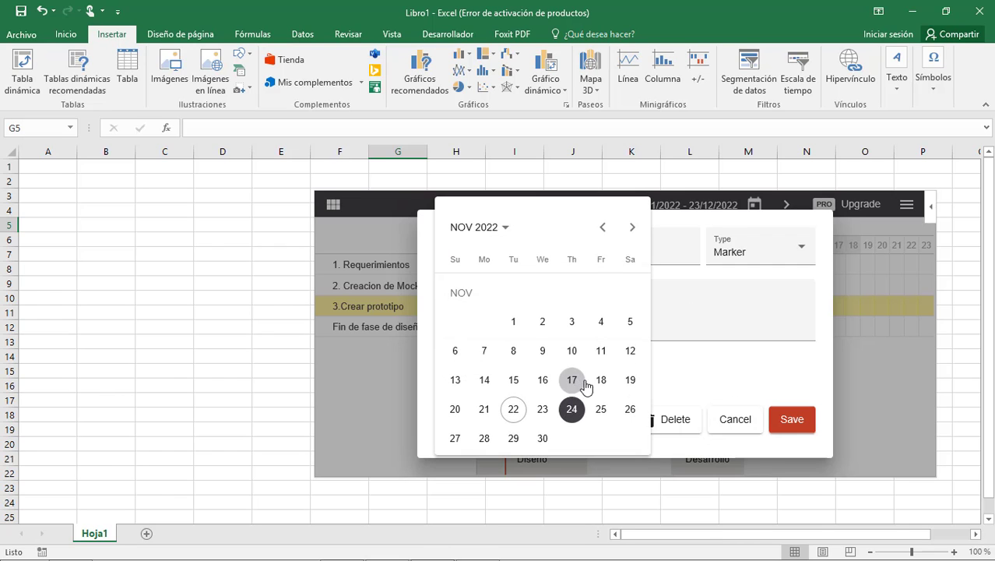
pyautogui.click(630, 410)
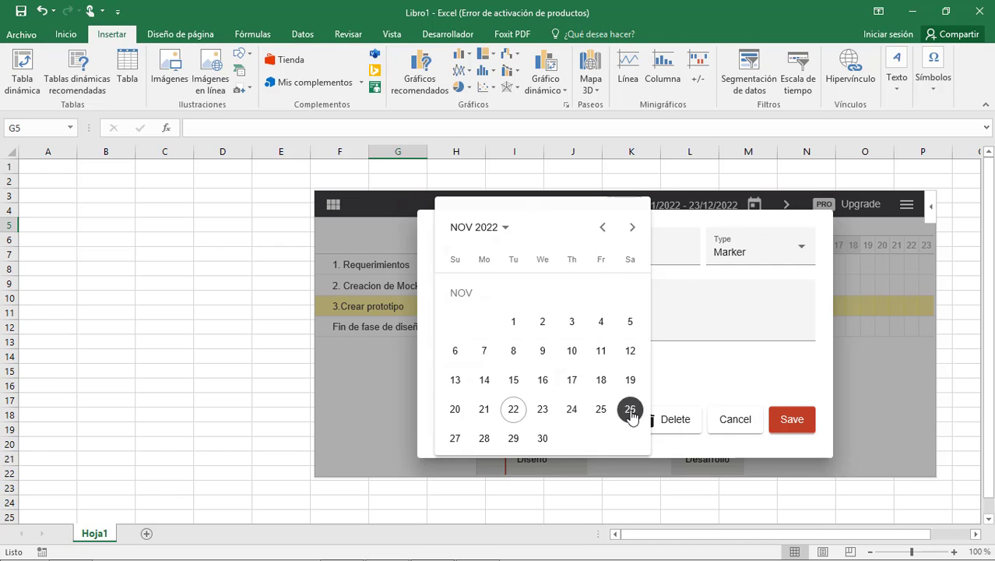
pyautogui.click(793, 424)
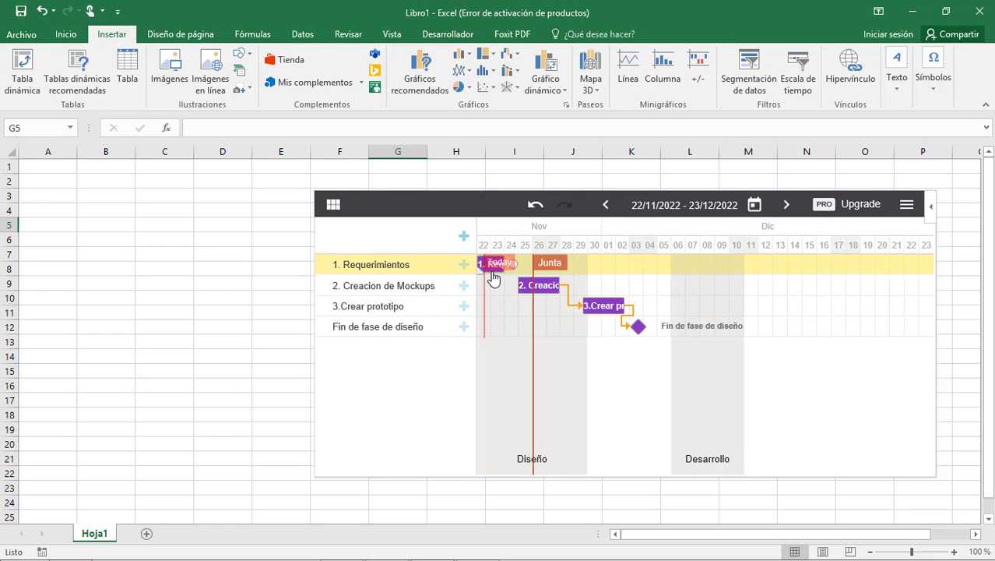
pyautogui.click(494, 270)
pyautogui.moveTo(514, 269); pyautogui.dragTo(511, 286)
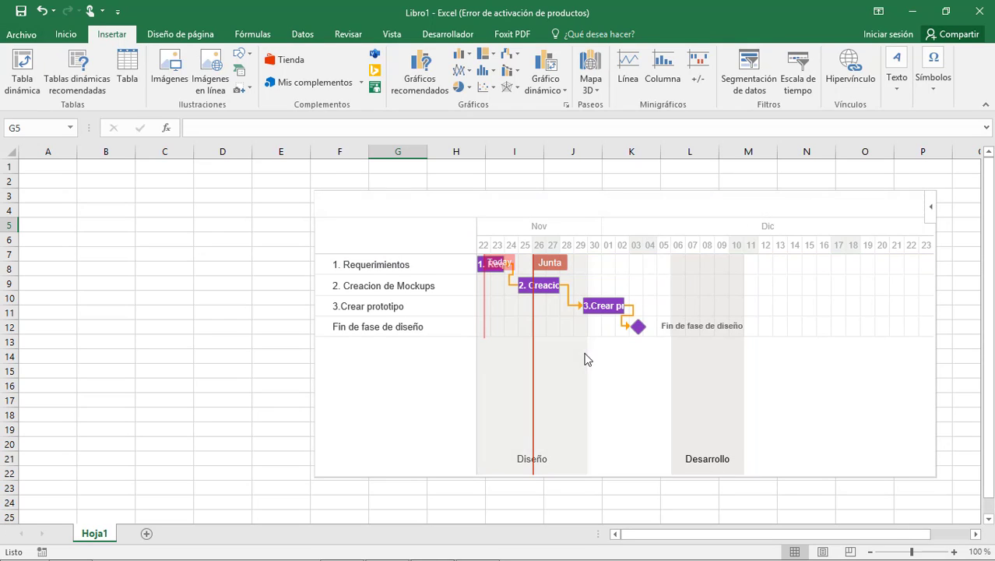
# Lengthen 3.Crear prototipo to span 29/11–05/12/2022 and review its task details unchanged.
pyautogui.moveTo(509, 283)
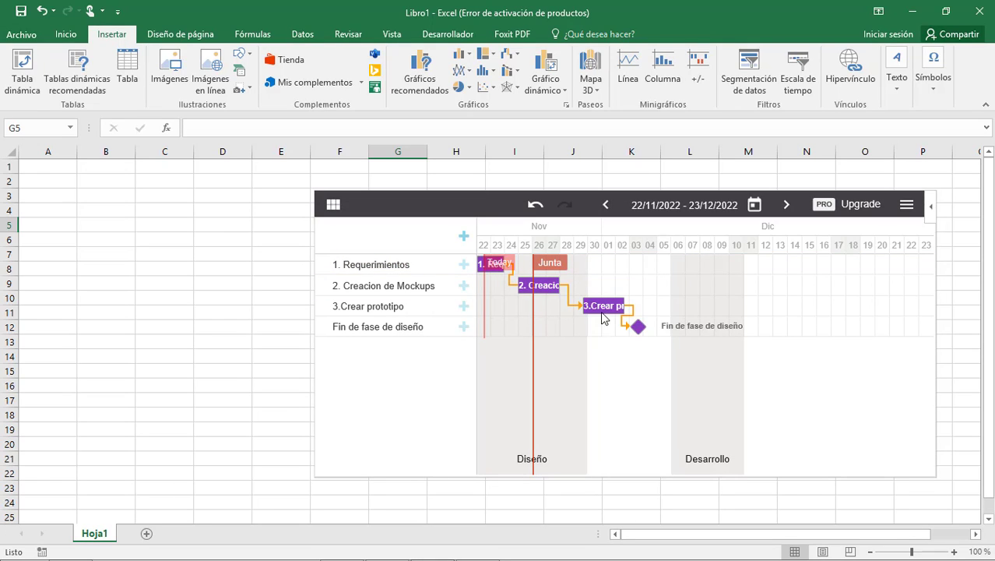
pyautogui.moveTo(621, 305)
pyautogui.moveTo(568, 288)
pyautogui.click(614, 311)
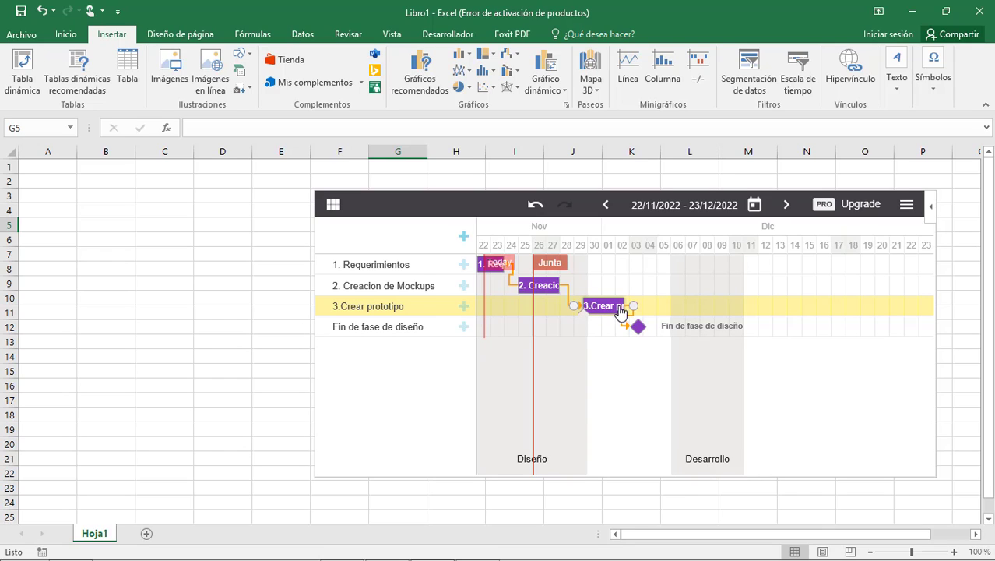
pyautogui.moveTo(631, 305); pyautogui.dragTo(660, 307)
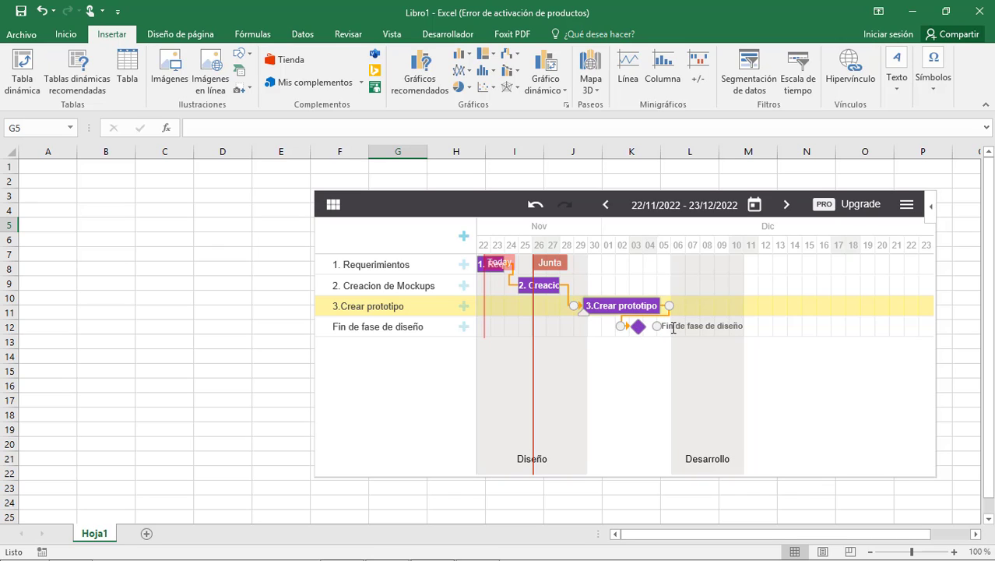
pyautogui.doubleClick(413, 309)
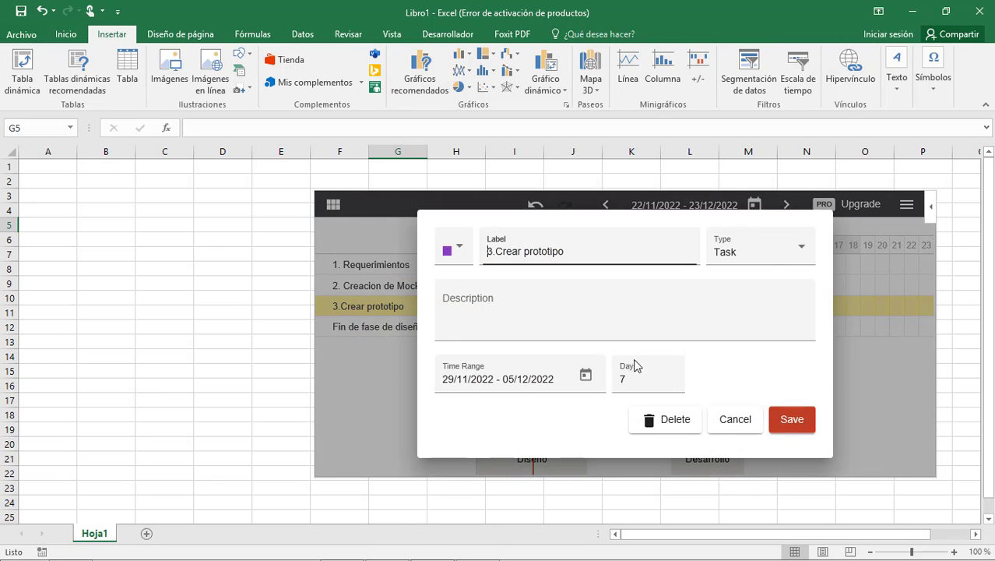
pyautogui.click(740, 421)
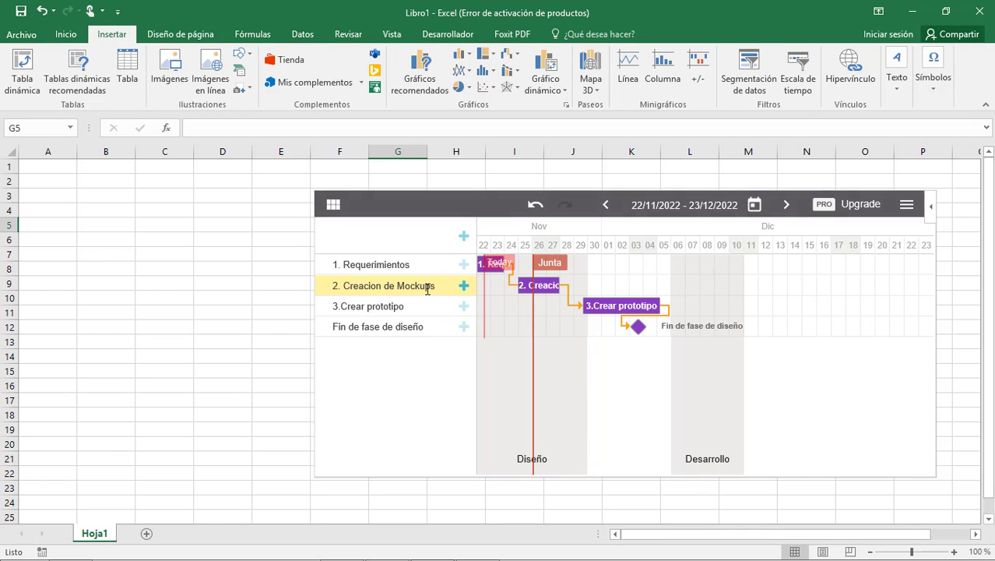
# Add a 1-day subtask '1.1. Entrebistas' under 1. Requerimientos.
pyautogui.click(464, 265)
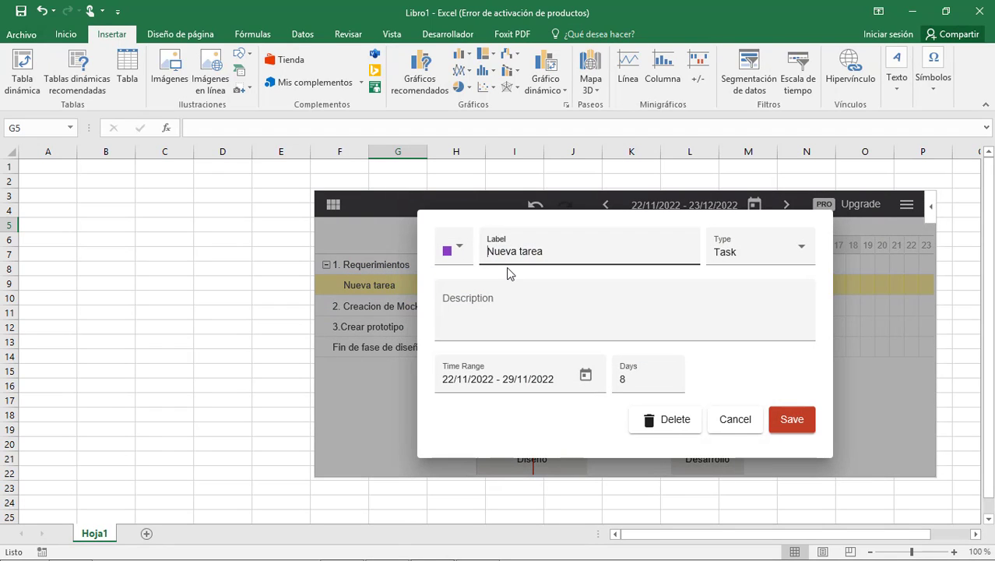
pyautogui.write('1.1.')
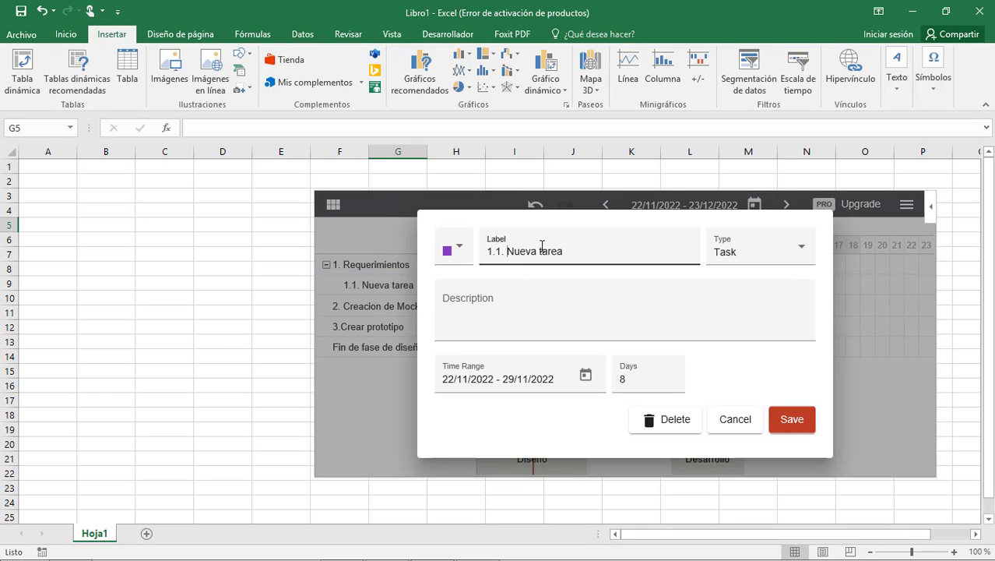
pyautogui.moveTo(506, 251); pyautogui.dragTo(613, 240)
pyautogui.write('Entreb')
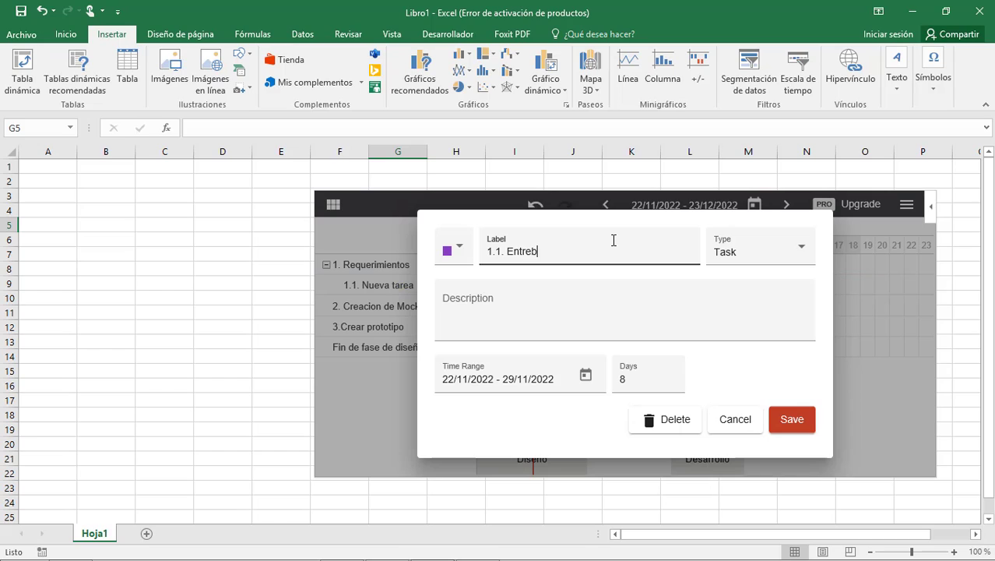
pyautogui.write('istas')
pyautogui.moveTo(626, 381); pyautogui.dragTo(611, 389)
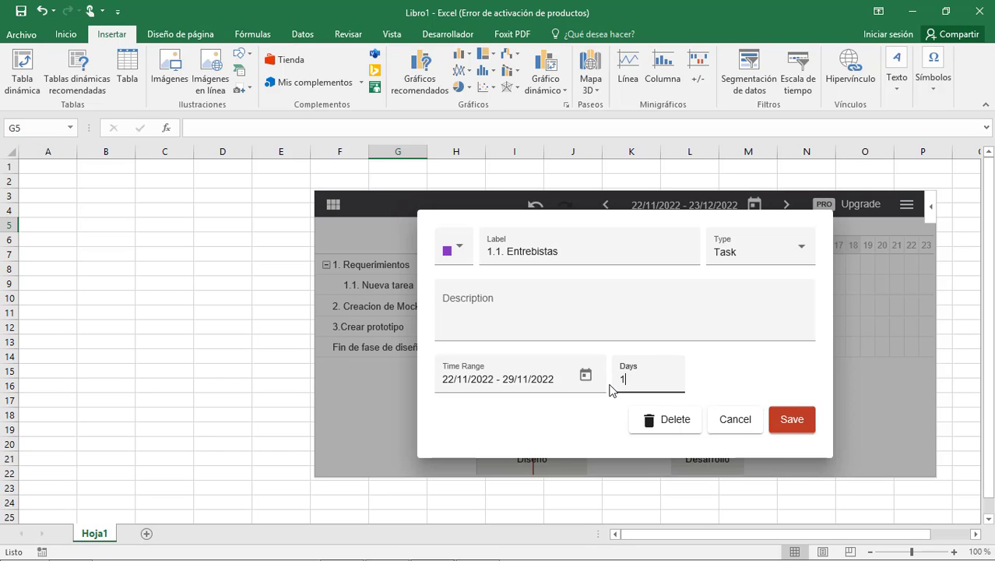
pyautogui.write('1')
pyautogui.click(792, 420)
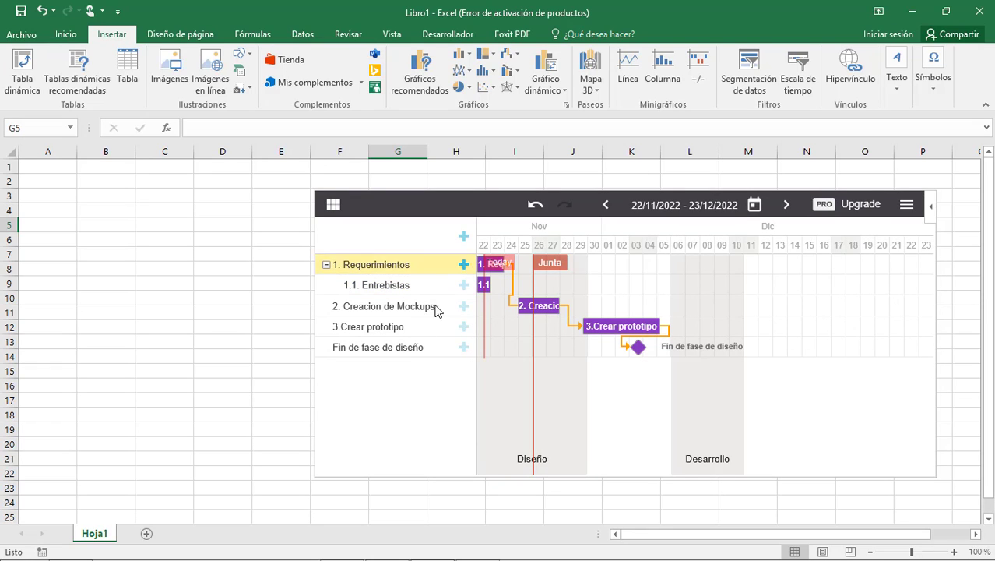
# Review the Entrebistas subtask details and shift its bar along the timeline.
pyautogui.click(417, 288)
pyautogui.doubleClick(416, 285)
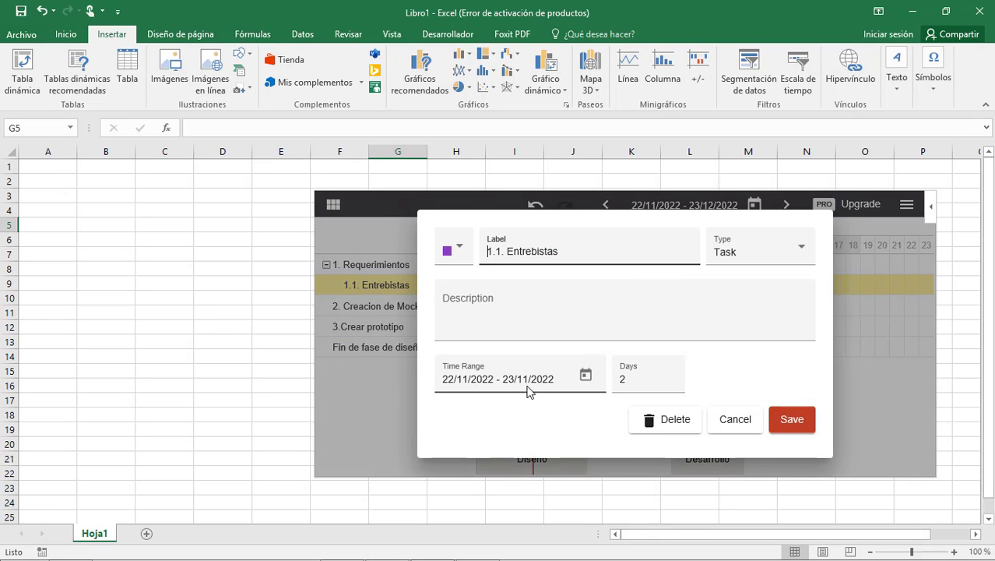
pyautogui.click(724, 421)
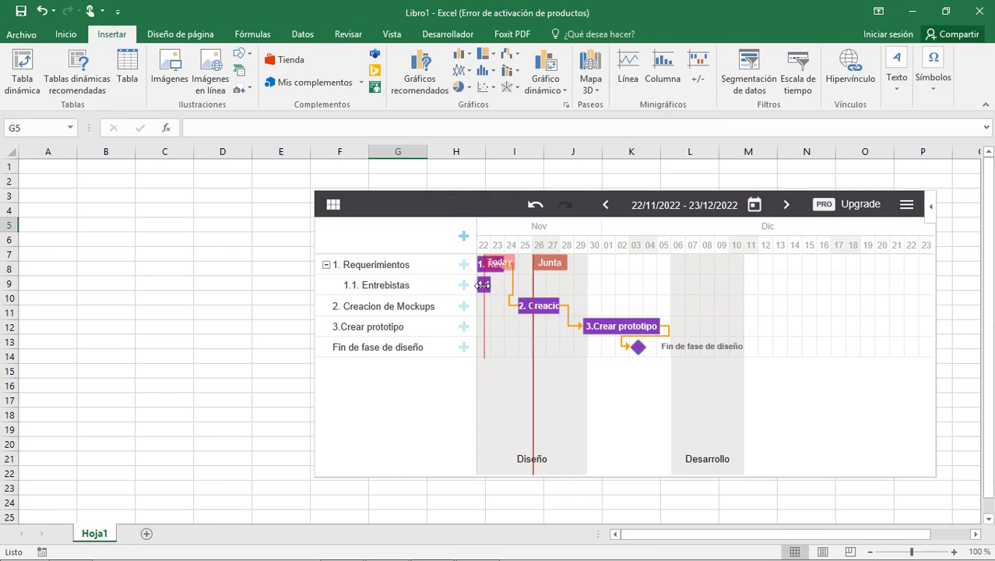
pyautogui.moveTo(484, 290); pyautogui.dragTo(487, 286)
# Correct the subtask name to '1.1. Entrevistas' and shorten its bar by a day.
pyautogui.doubleClick(372, 287)
pyautogui.click(536, 254)
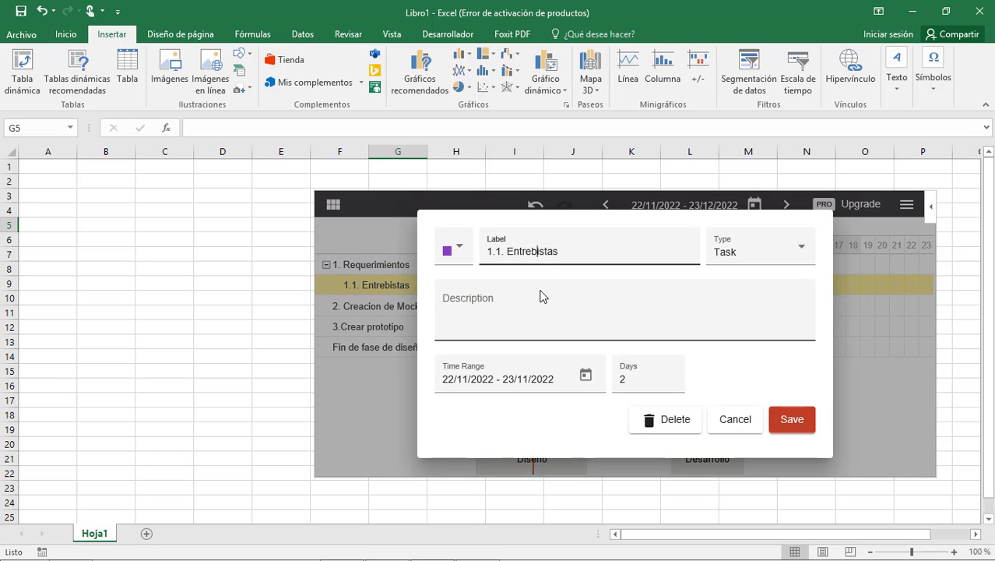
pyautogui.press('BackSpace')
pyautogui.write('v')
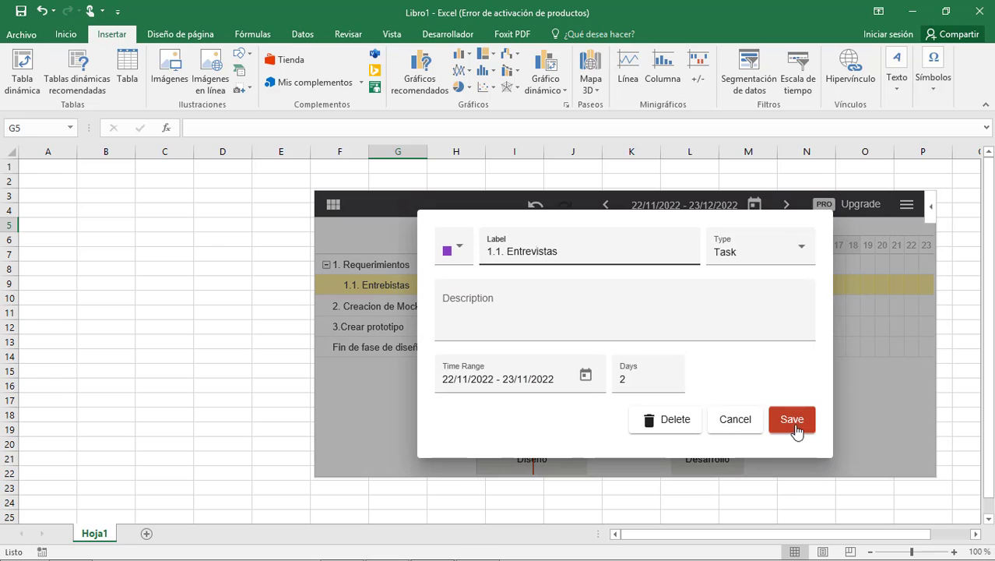
pyautogui.click(793, 422)
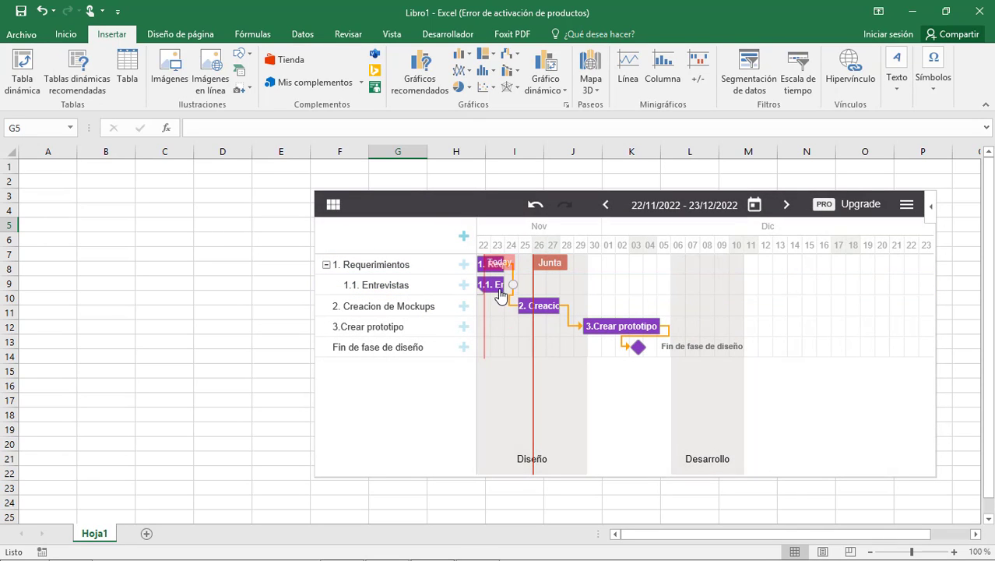
pyautogui.moveTo(506, 285); pyautogui.dragTo(492, 297)
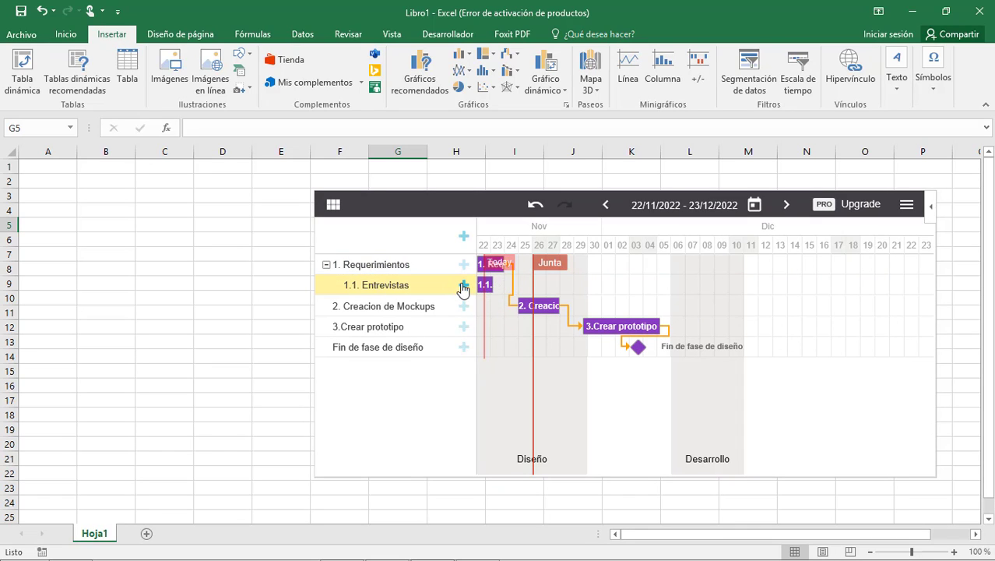
# Add a 1-day subtask '2.Analisis' under 1. Requerimientos.
pyautogui.click(464, 265)
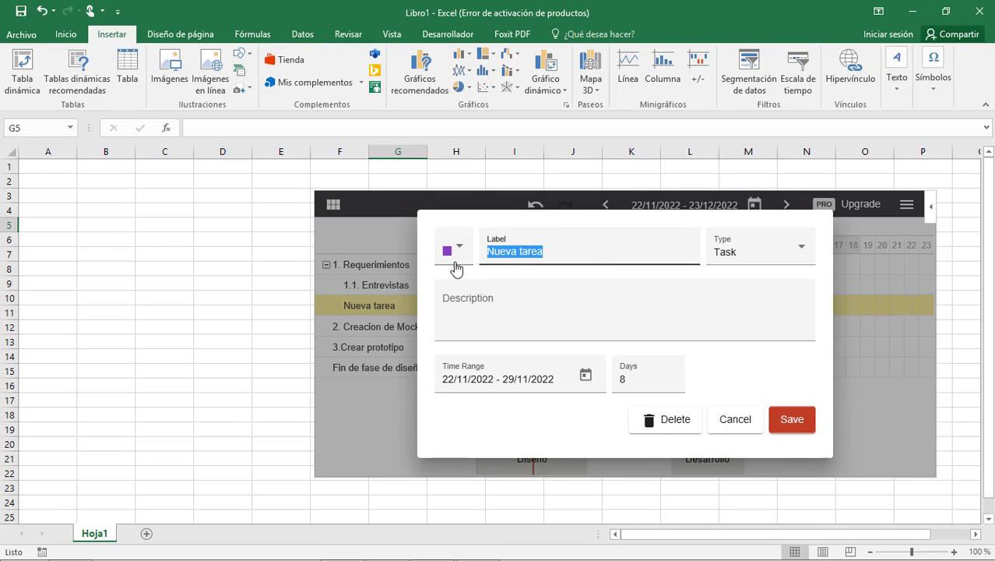
pyautogui.write('2.A')
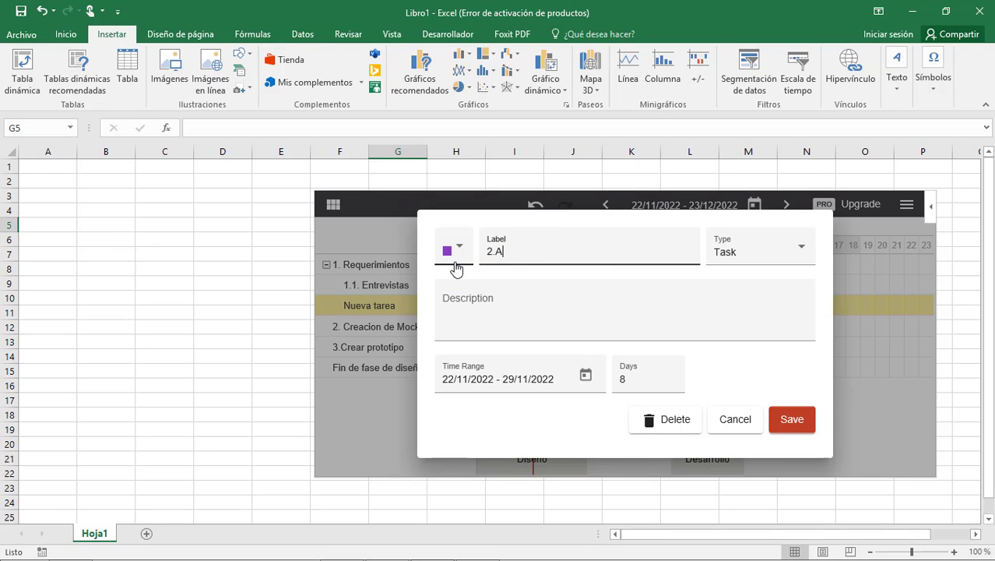
pyautogui.write('nalisis')
pyautogui.click(623, 382)
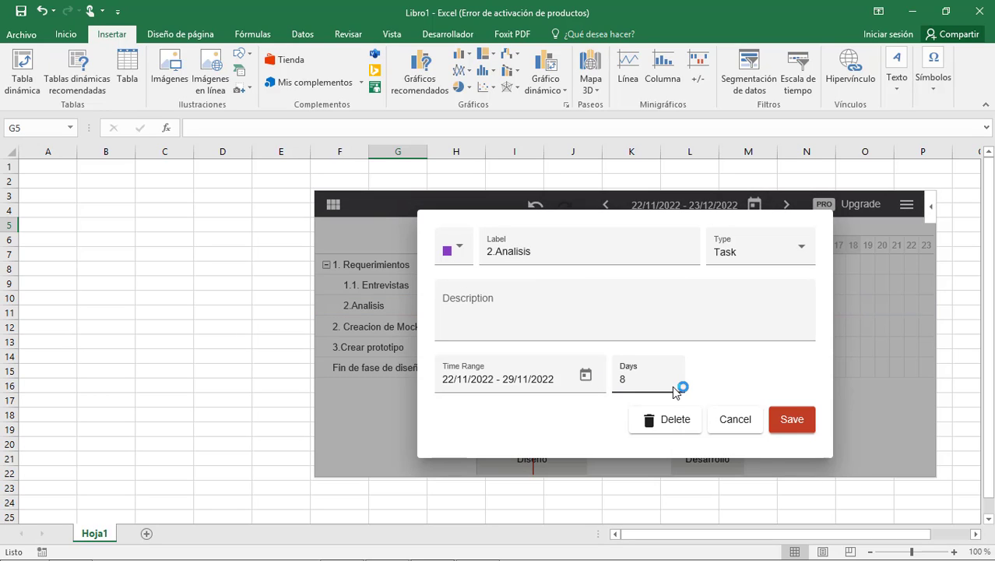
pyautogui.moveTo(662, 382); pyautogui.dragTo(624, 396)
pyautogui.write('1')
pyautogui.click(792, 419)
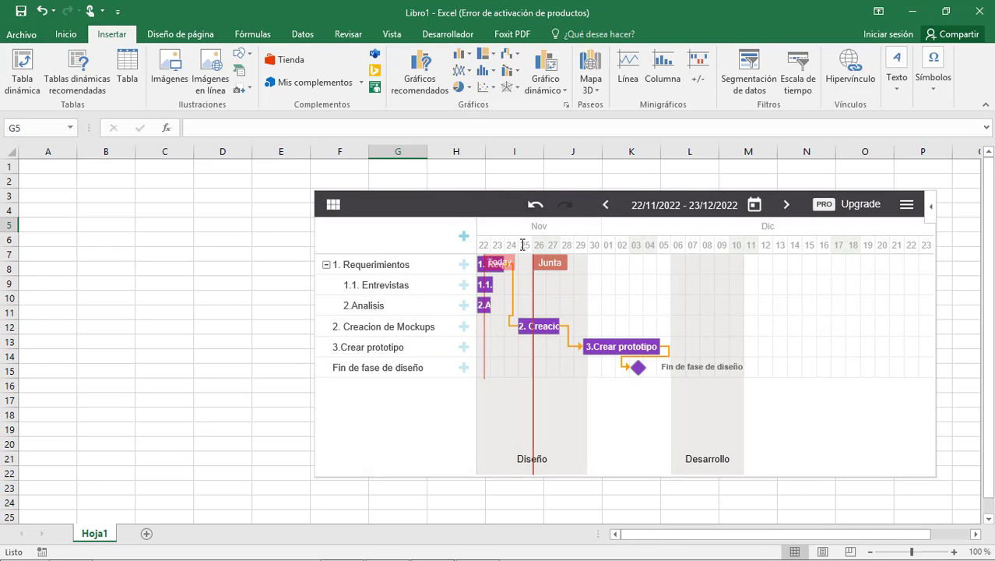
# Renumber it to '1.2.Analisis' and move its bar one day later, after Entrevistas.
pyautogui.doubleClick(363, 307)
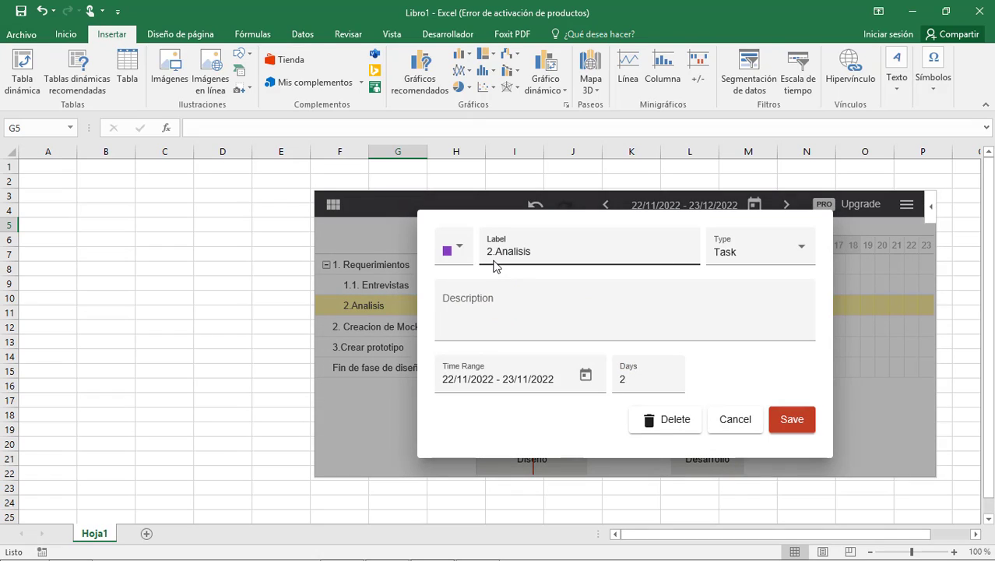
pyautogui.write('1.')
pyautogui.click(788, 421)
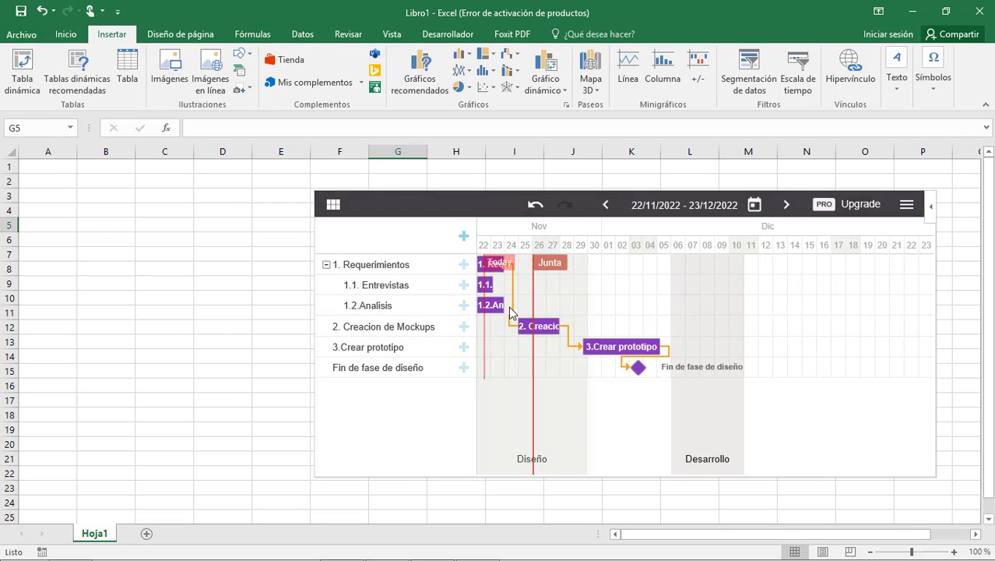
pyautogui.moveTo(490, 311)
pyautogui.mouseDown()
pyautogui.moveTo(533, 307)
pyautogui.moveTo(505, 305)
pyautogui.mouseUp()
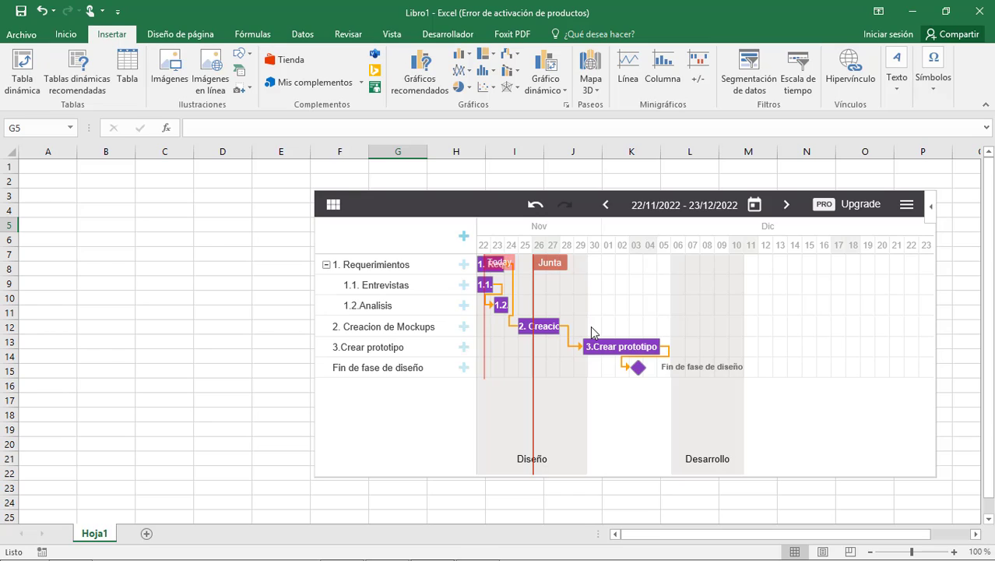
pyautogui.click(333, 205)
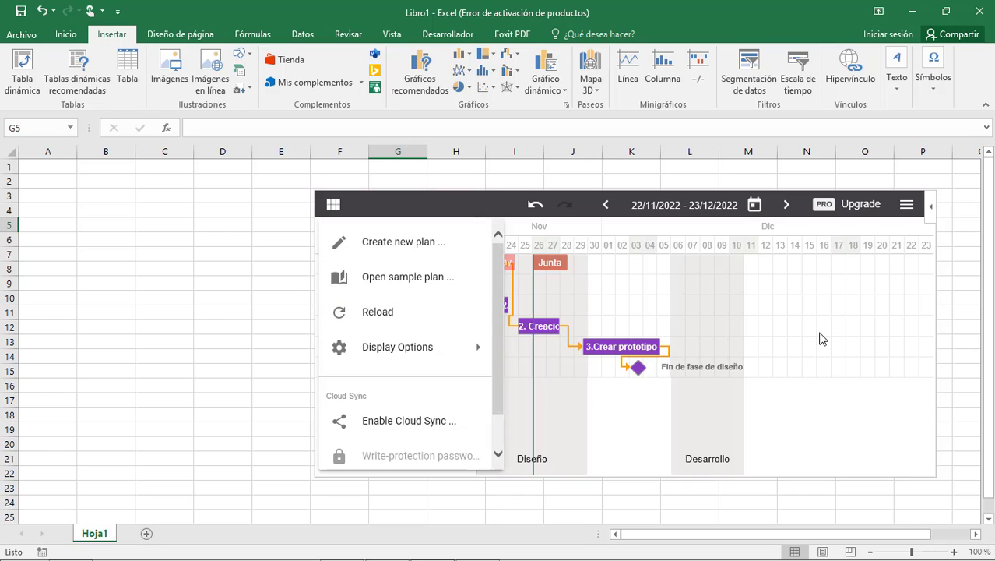
pyautogui.click(821, 338)
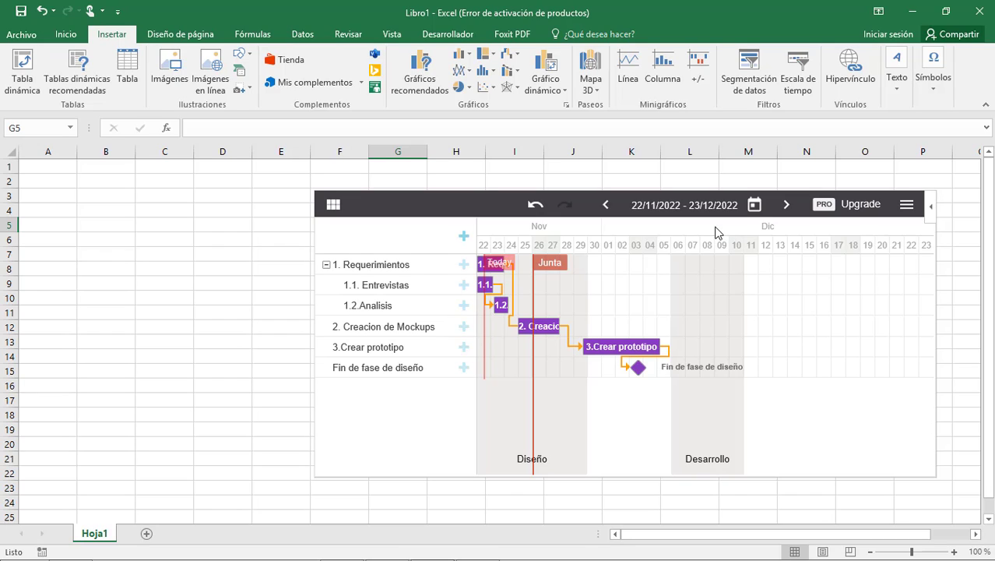
pyautogui.click(955, 235)
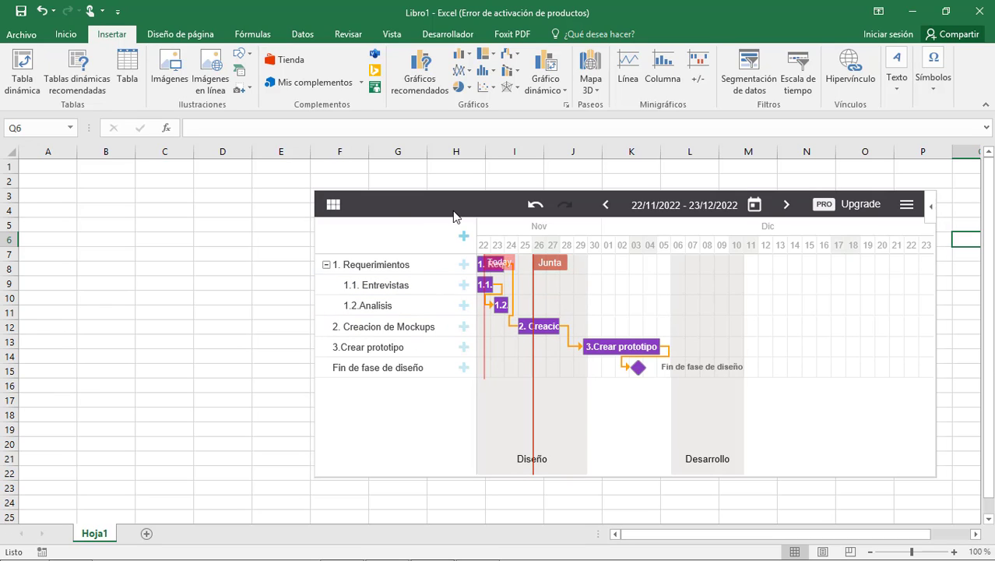
pyautogui.click(274, 254)
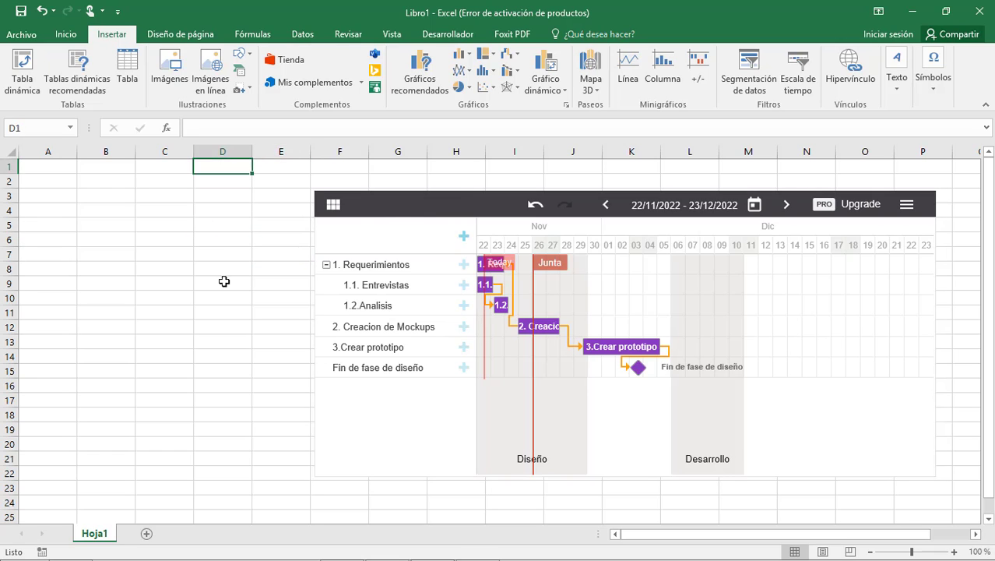
pyautogui.moveTo(225, 280); pyautogui.dragTo(264, 256)
pyautogui.click(460, 209)
pyautogui.press('Escape')
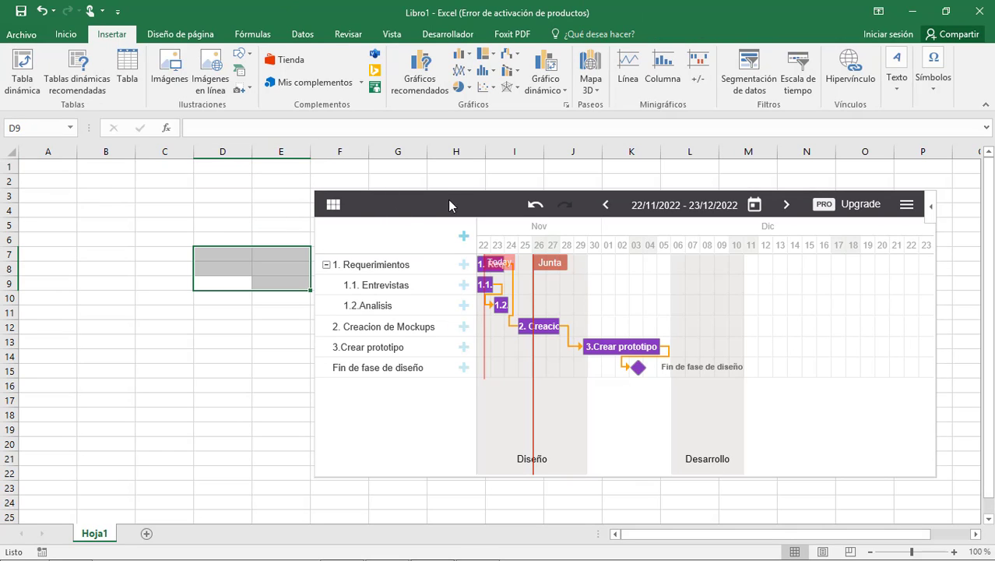
# Narrow and reposition the Gantt chart to start near column E, then show recent add-ins.
pyautogui.moveTo(452, 190); pyautogui.dragTo(595, 170)
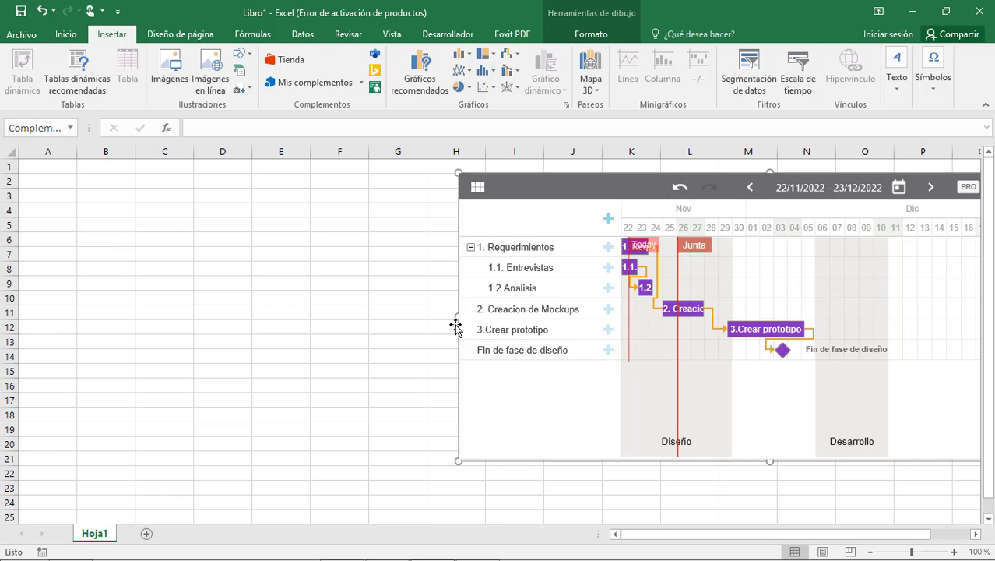
pyautogui.moveTo(458, 314); pyautogui.dragTo(606, 314)
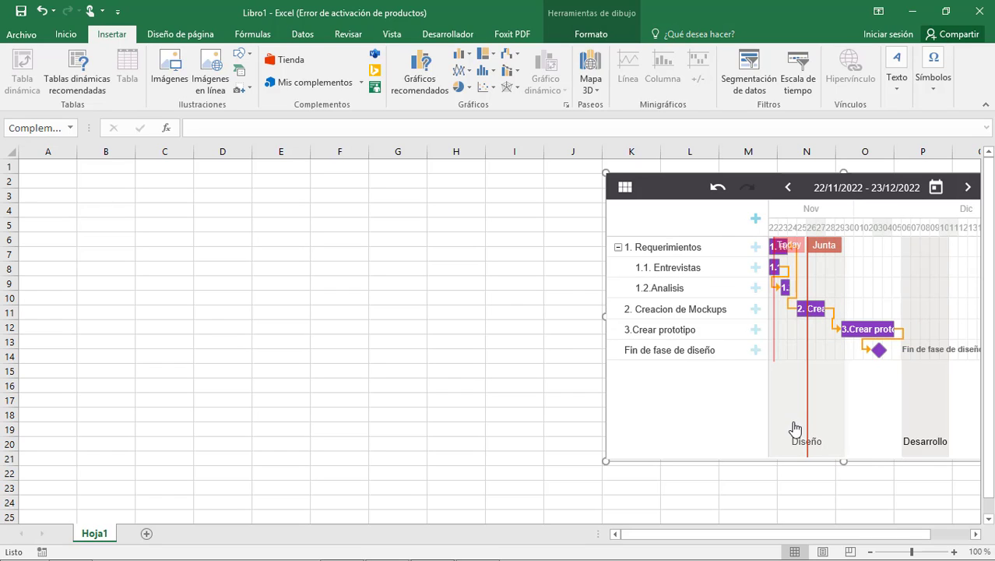
pyautogui.click(828, 190)
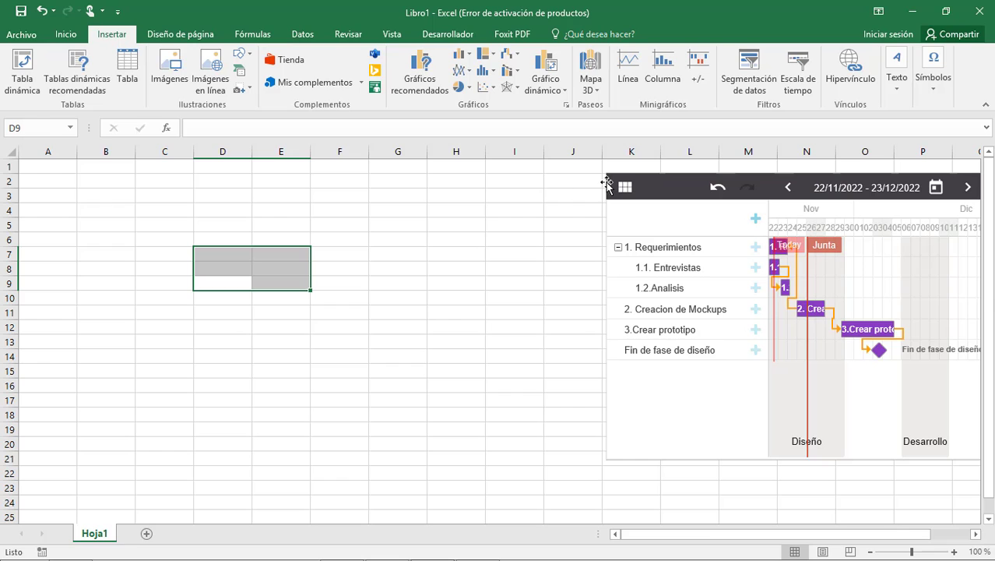
pyautogui.moveTo(606, 182); pyautogui.dragTo(286, 189)
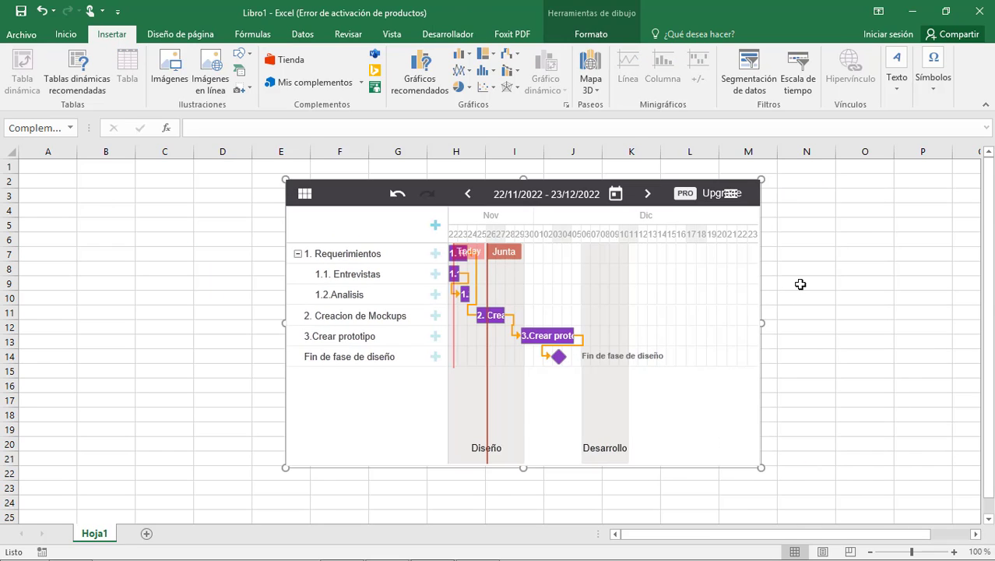
pyautogui.click(318, 277)
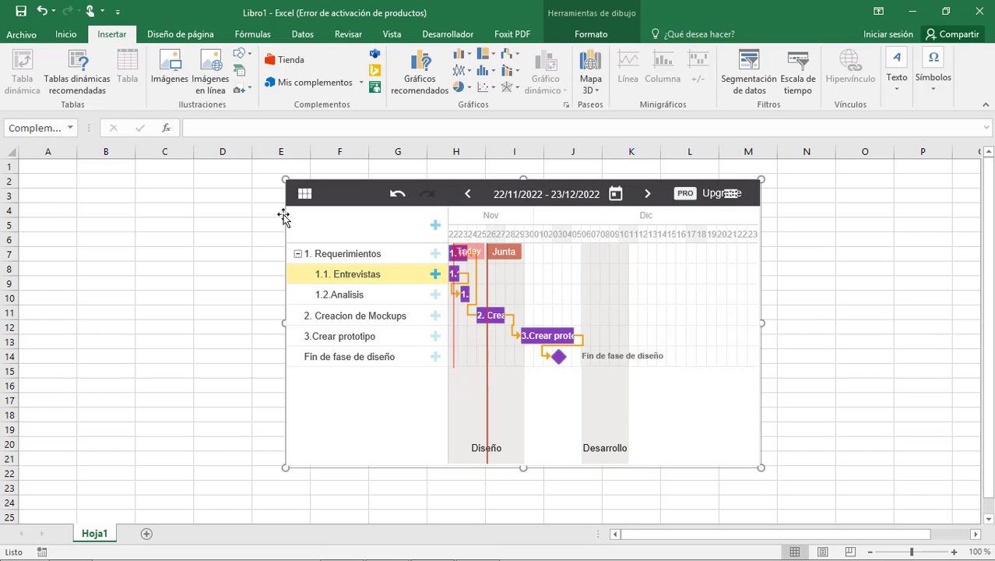
pyautogui.click(359, 82)
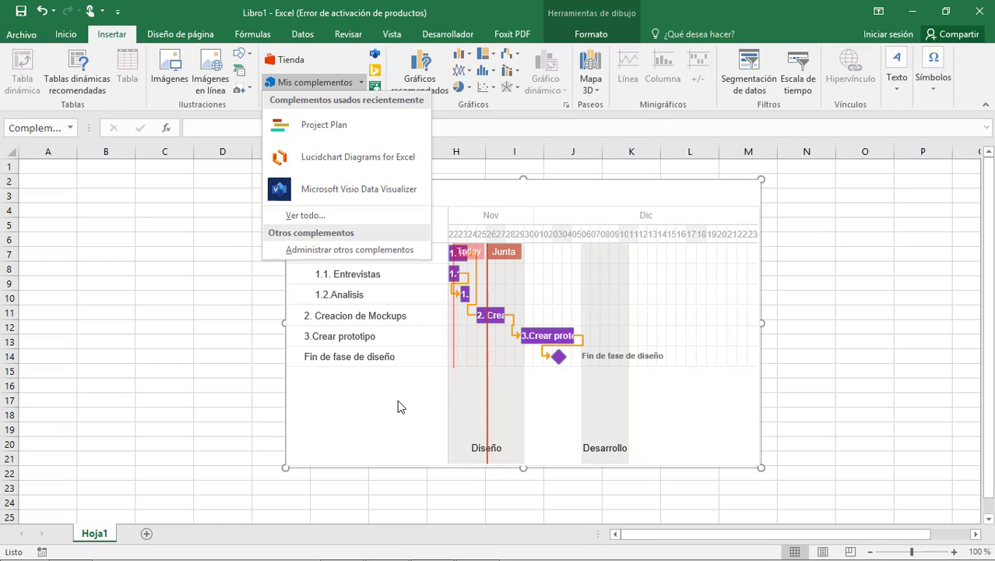
# Dismiss the add-ins list without choosing one, leaving the Gantt chart in view.
pyautogui.click(399, 409)
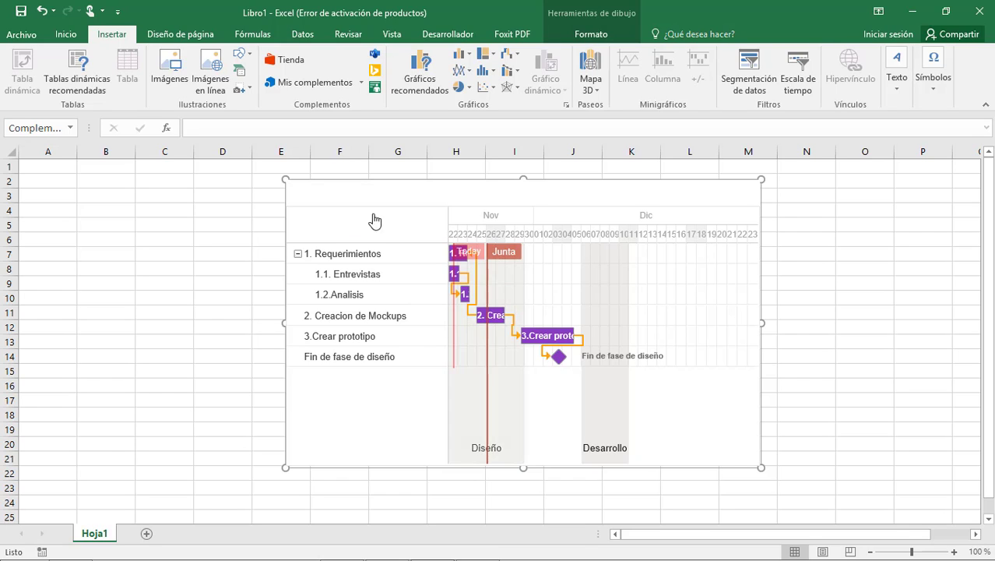
pyautogui.moveTo(462, 388)
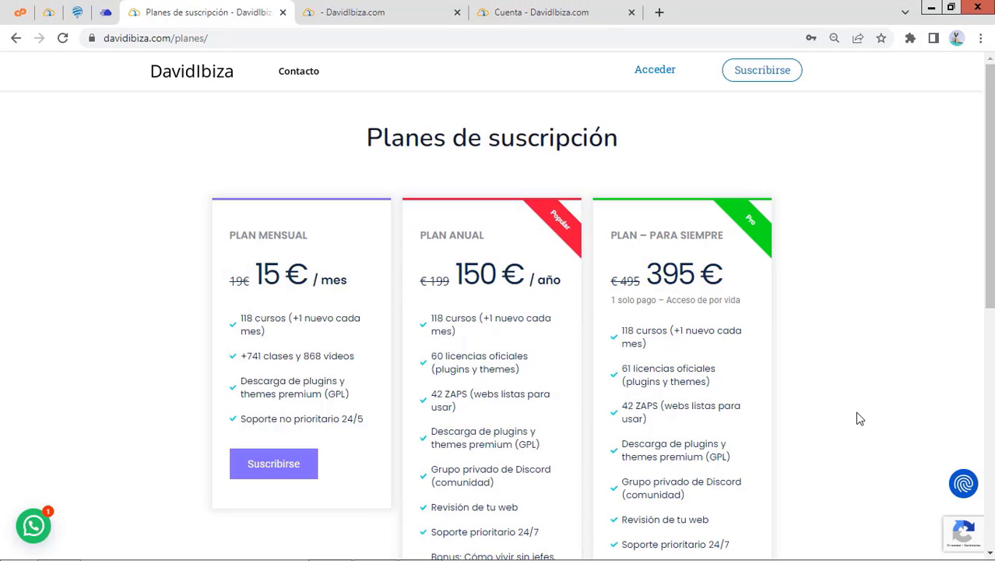
pyautogui.scroll(-2, 860, 417)
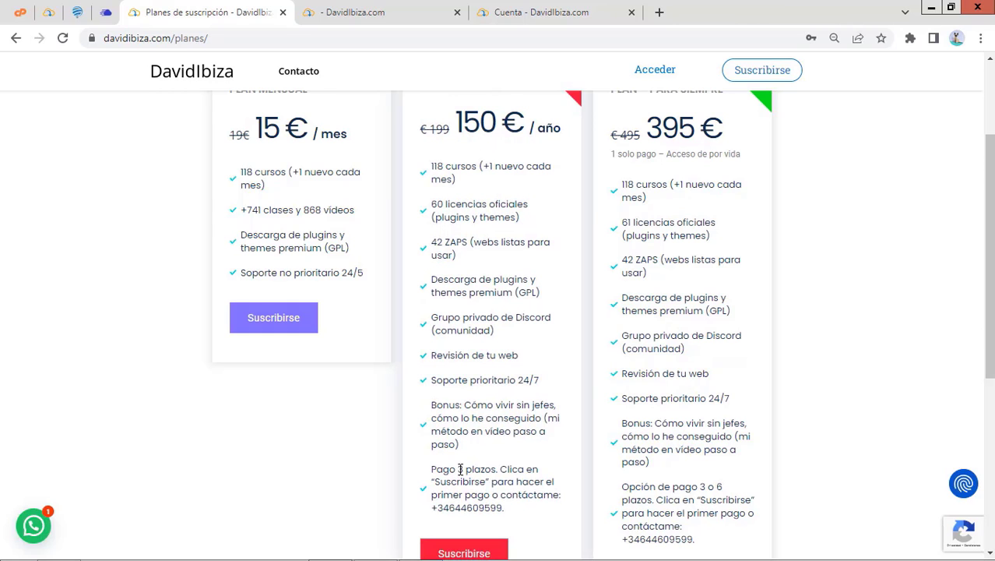
pyautogui.scroll(1, 459, 467)
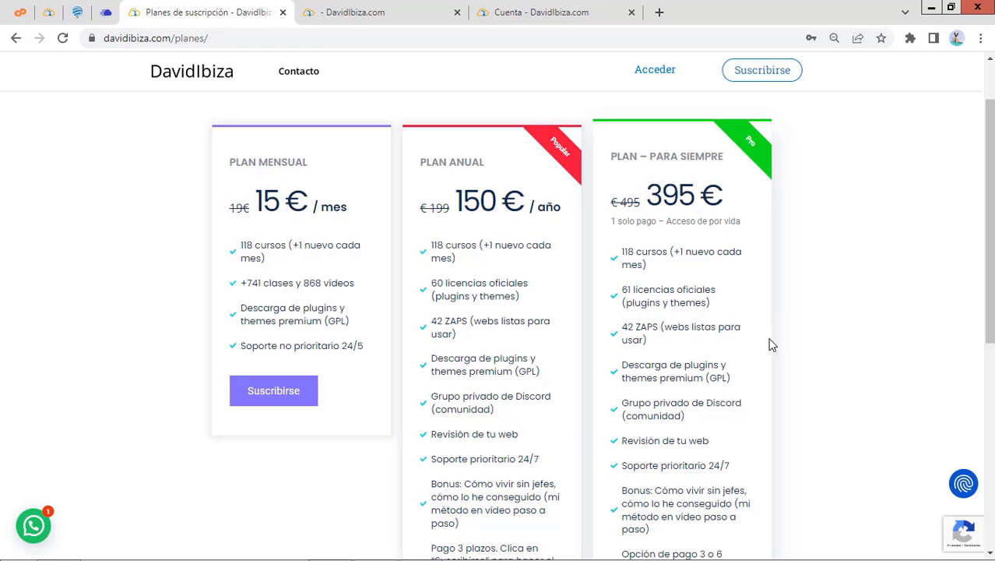
pyautogui.scroll(-1, 764, 344)
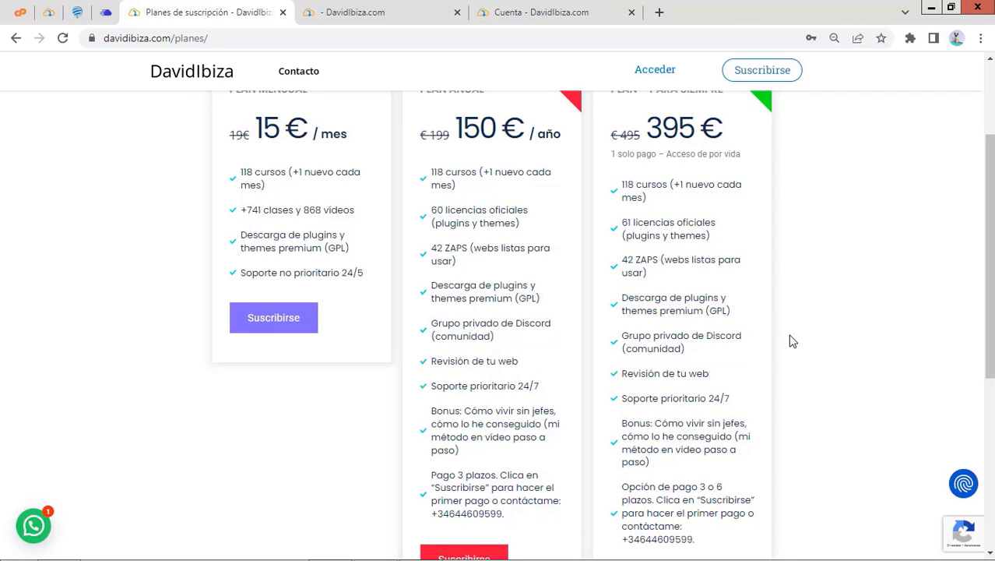
pyautogui.scroll(-3, 791, 340)
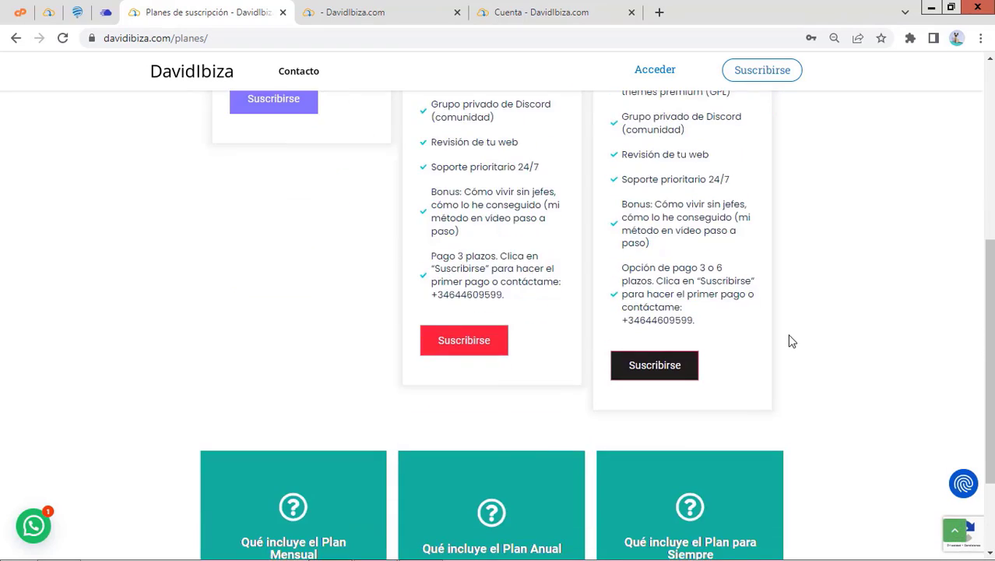
pyautogui.scroll(2, 790, 341)
pyautogui.scroll(3, 790, 340)
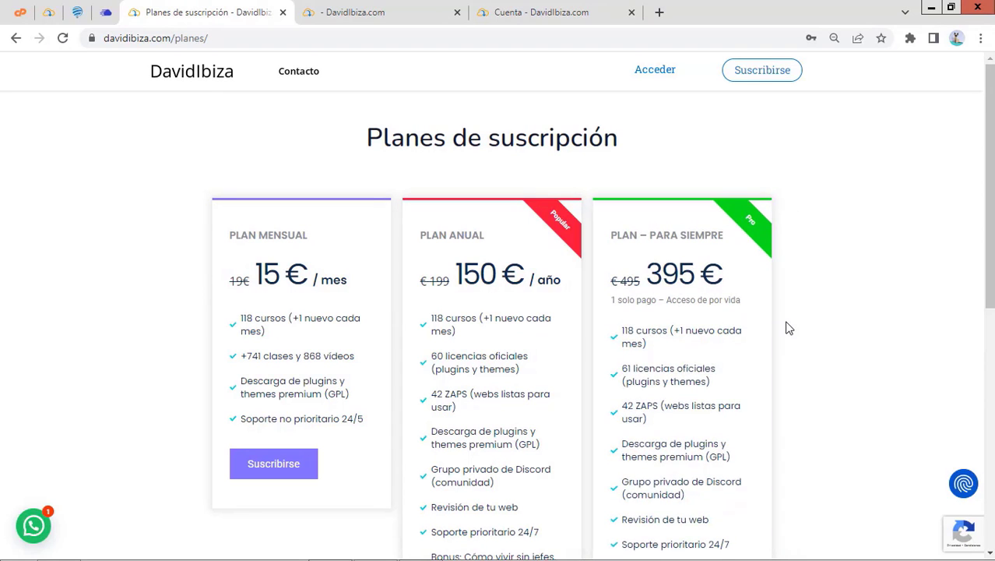
pyautogui.scroll(-3, 787, 328)
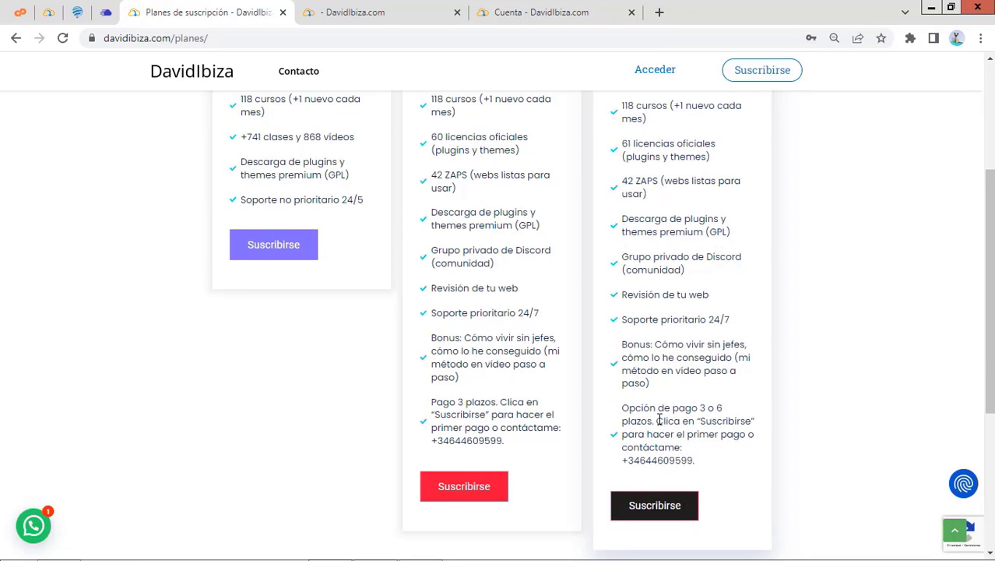
pyautogui.scroll(2, 668, 416)
pyautogui.scroll(-2, 662, 419)
pyautogui.scroll(3, 734, 414)
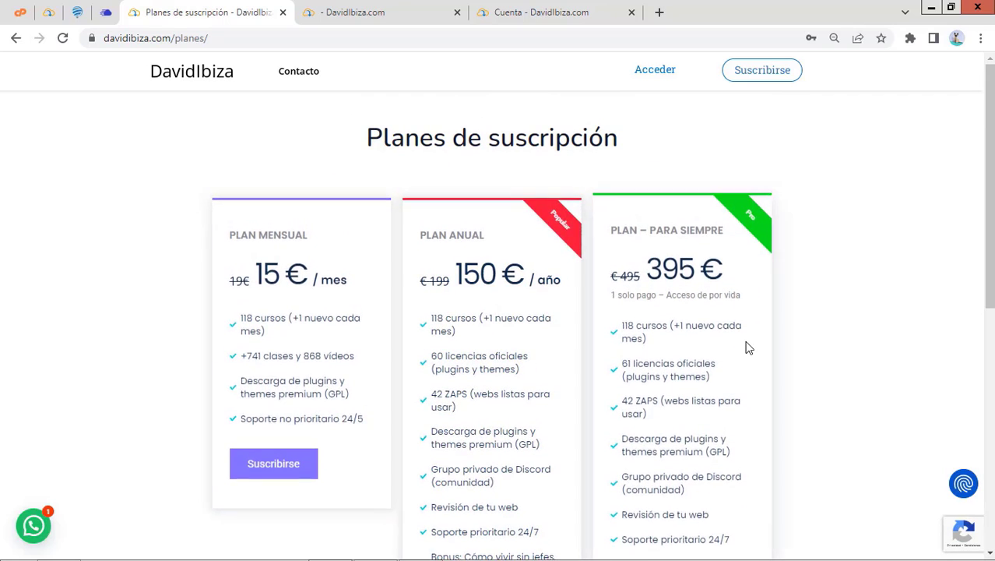
pyautogui.scroll(-3, 748, 348)
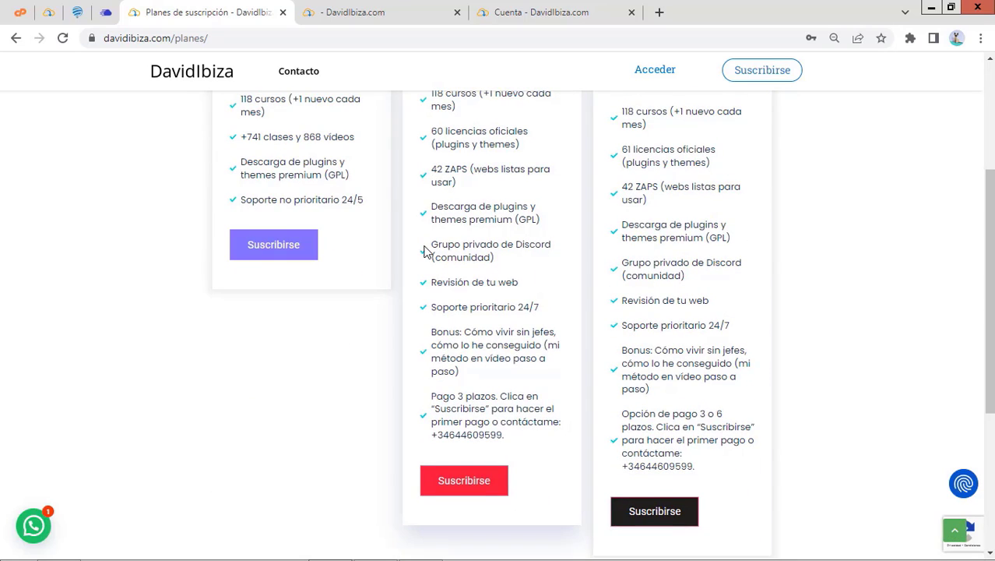
# Close the subscription plans tab, then view the business courses page in a new tab and close it.
pyautogui.click(283, 13)
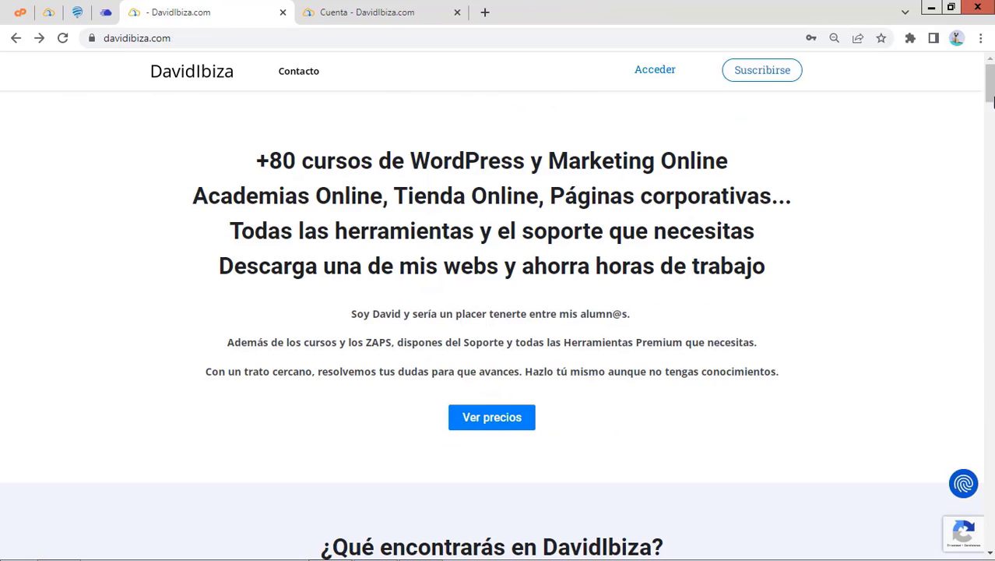
pyautogui.moveTo(992, 99); pyautogui.dragTo(991, 136)
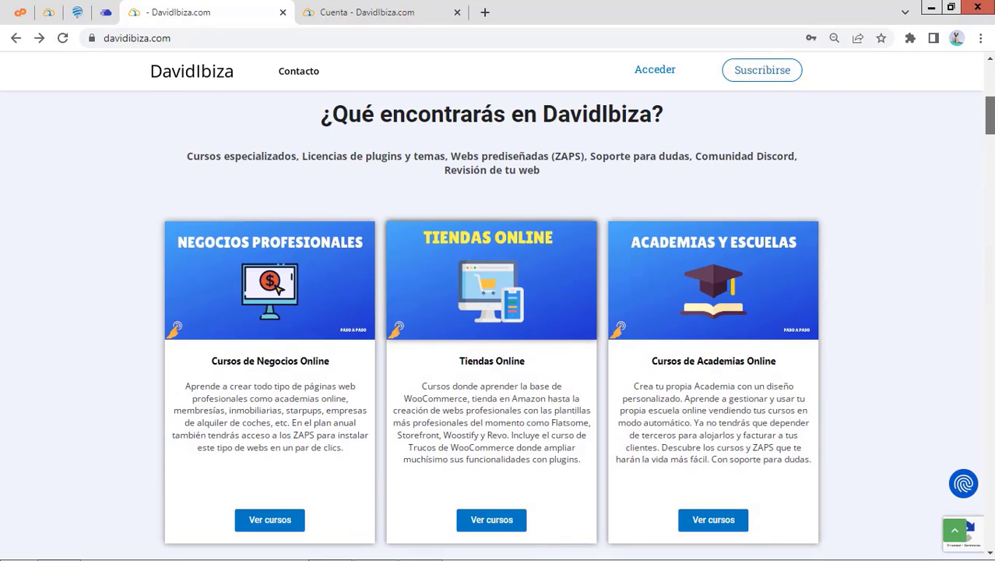
pyautogui.rightClick(265, 249)
pyautogui.click(303, 254)
pyautogui.click(349, 6)
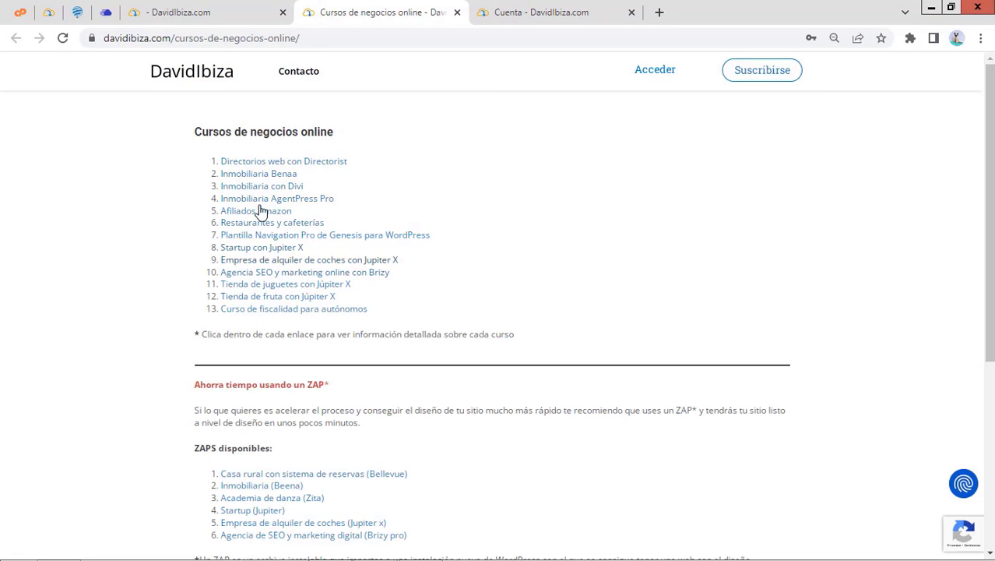
pyautogui.click(457, 12)
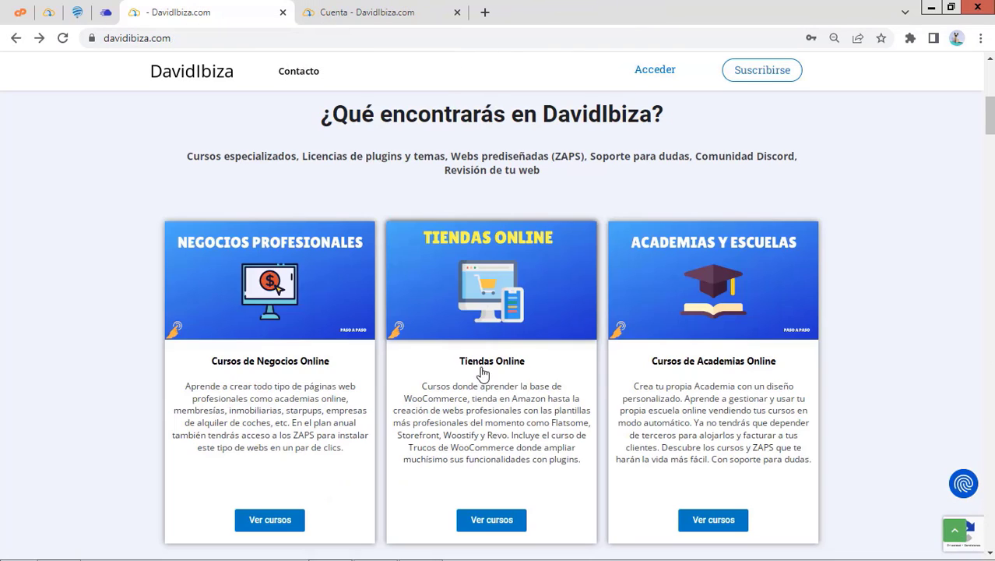
# Open the Tiendas Online courses in a new tab, browse them, and close the tab.
pyautogui.scroll(-1, 665, 387)
pyautogui.scroll(-1, 666, 387)
pyautogui.rightClick(486, 146)
pyautogui.click(511, 157)
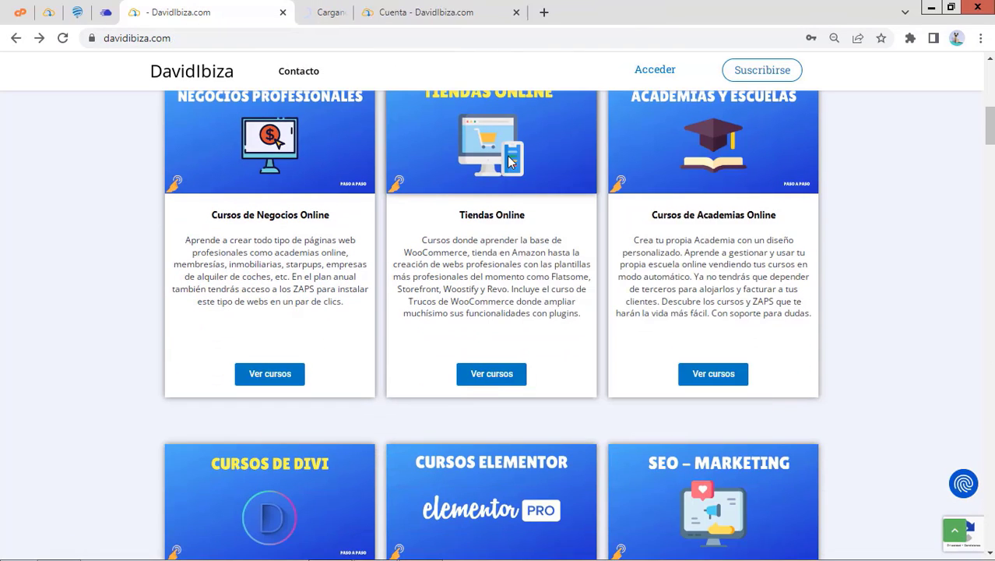
pyautogui.click(376, 8)
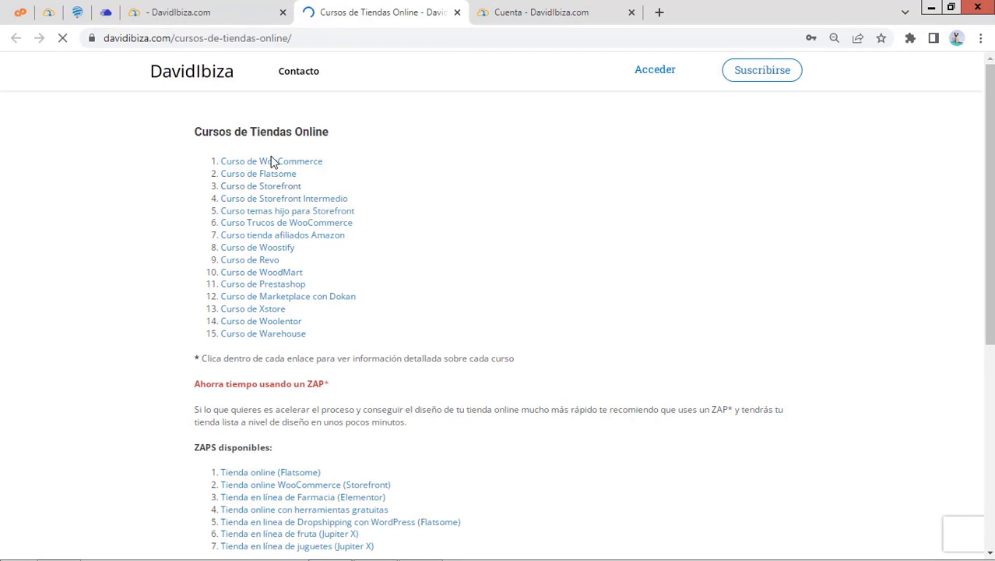
pyautogui.scroll(-2, 266, 355)
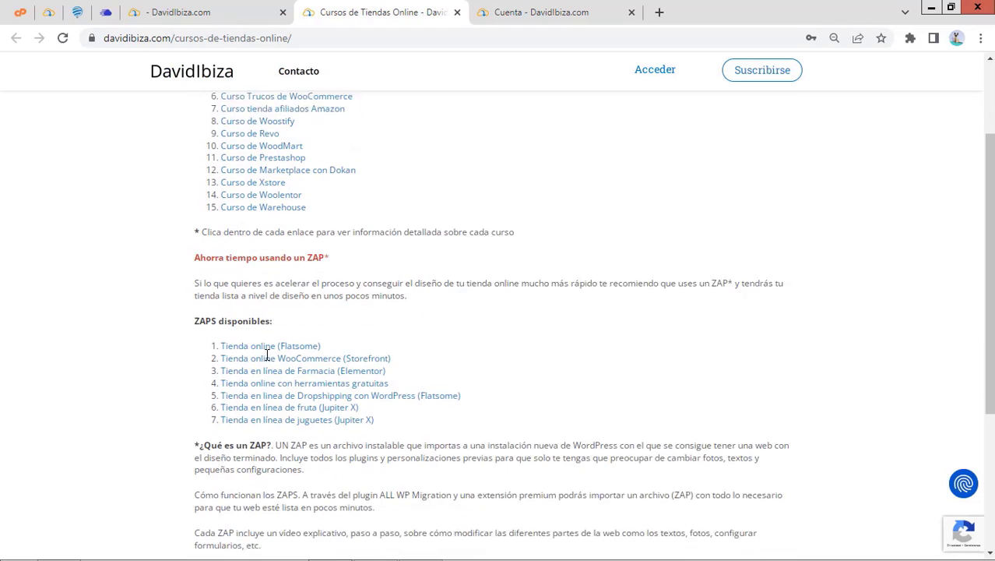
pyautogui.click(458, 13)
# View the online academy courses in a new tab, then close it.
pyautogui.rightClick(708, 183)
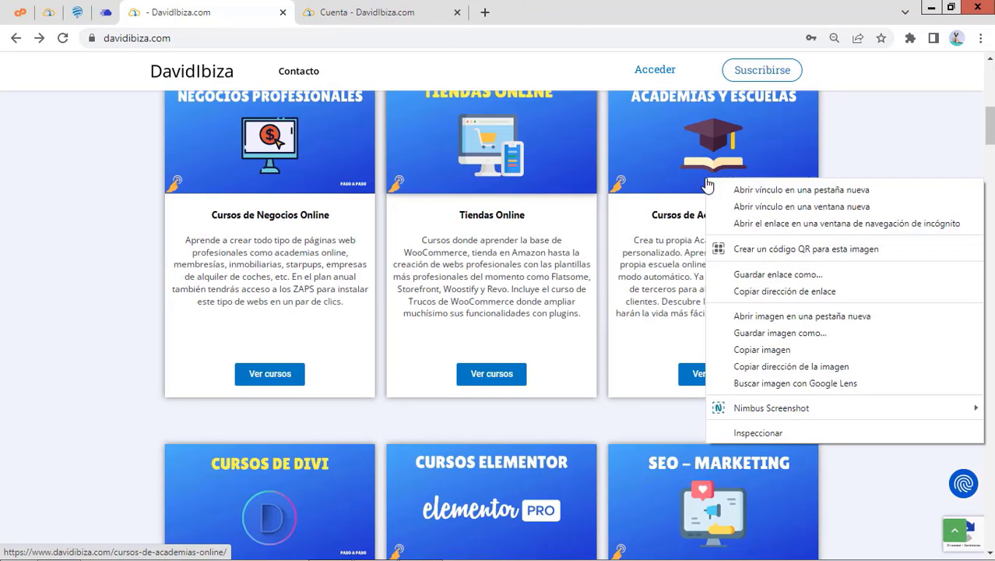
pyautogui.click(727, 191)
pyautogui.click(366, 9)
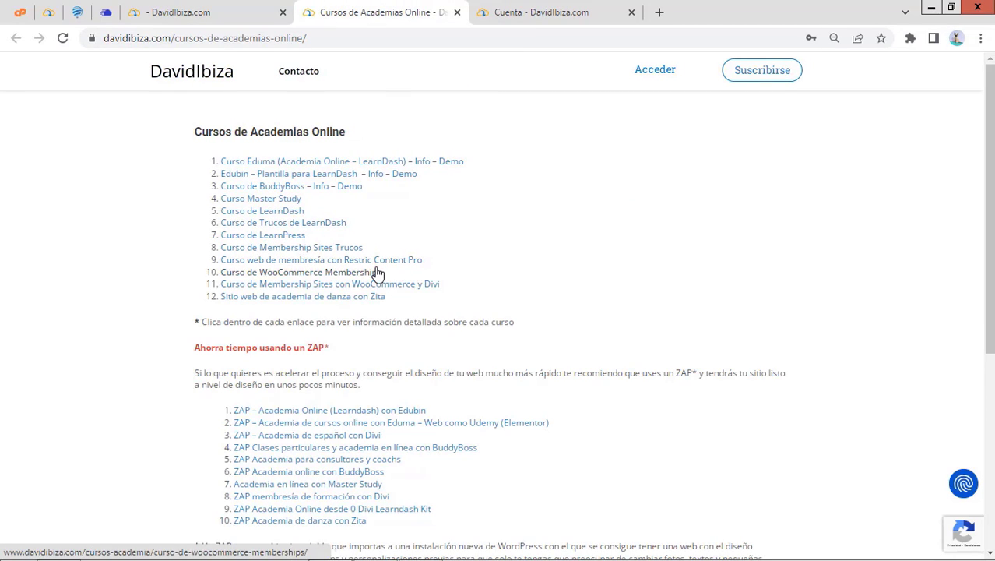
pyautogui.click(457, 13)
# View the Cursos de Divi page in a new tab, close it, and scroll to the ZAPS section.
pyautogui.scroll(-5, 791, 375)
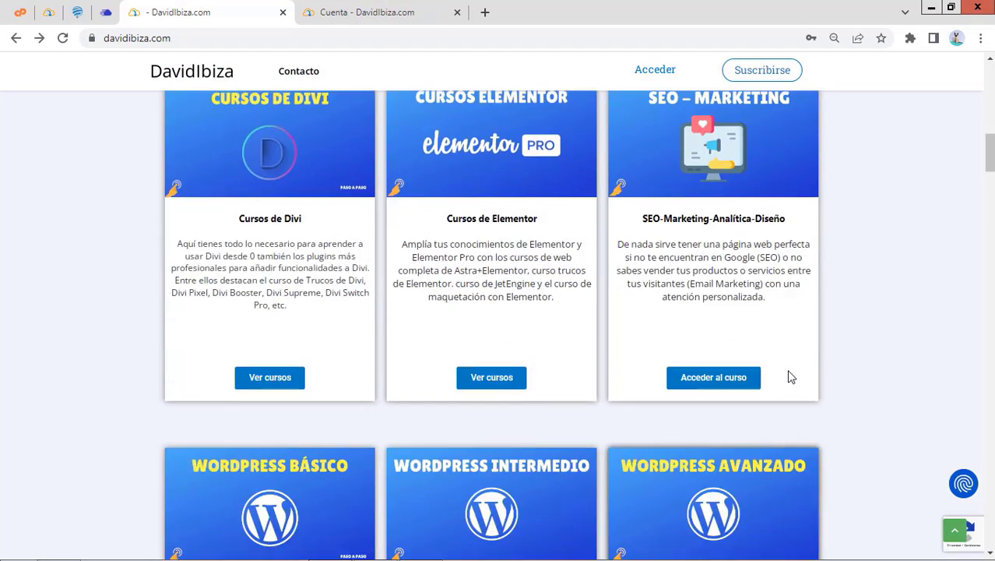
pyautogui.rightClick(281, 155)
pyautogui.click(316, 167)
pyautogui.click(378, 11)
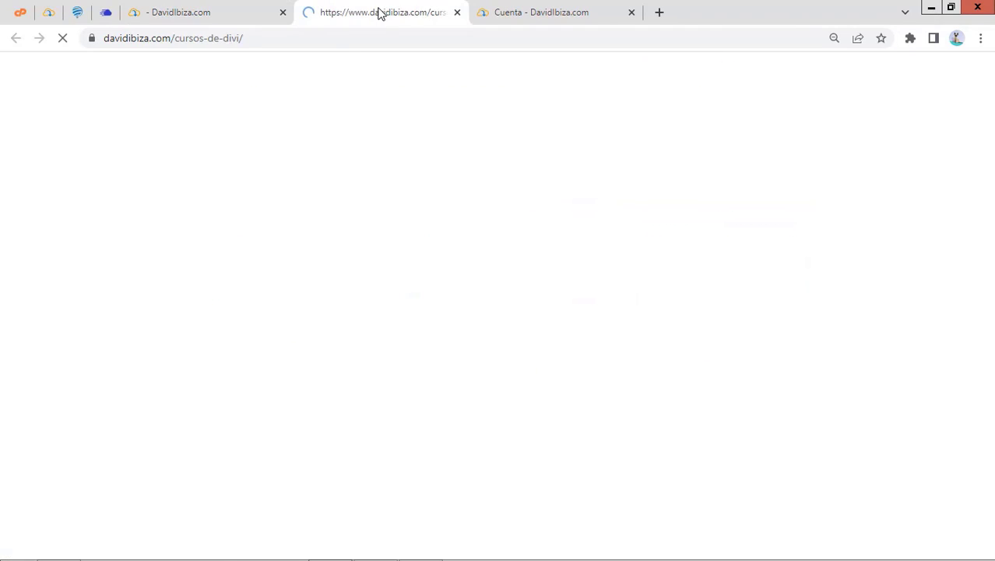
pyautogui.click(458, 13)
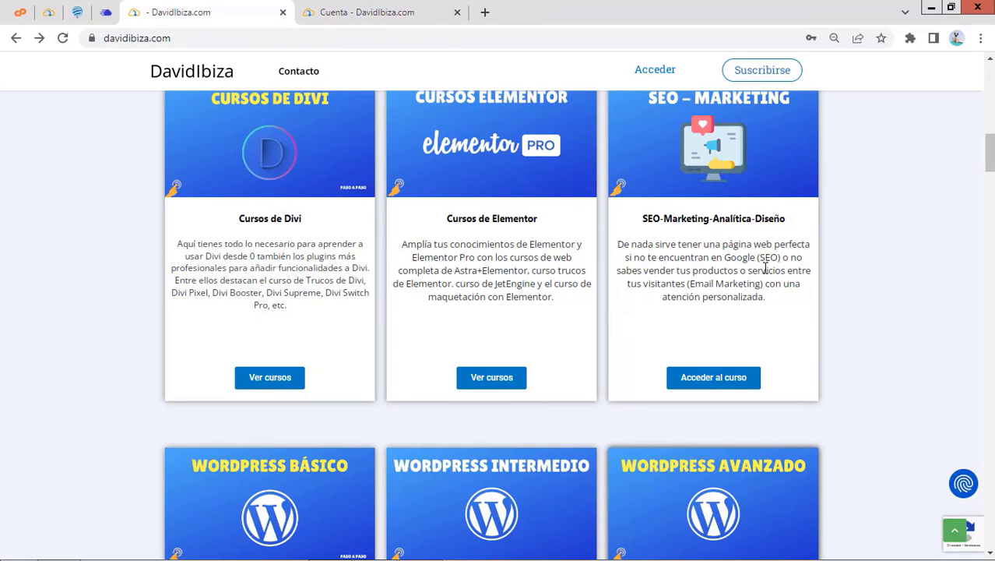
pyautogui.scroll(-3, 764, 269)
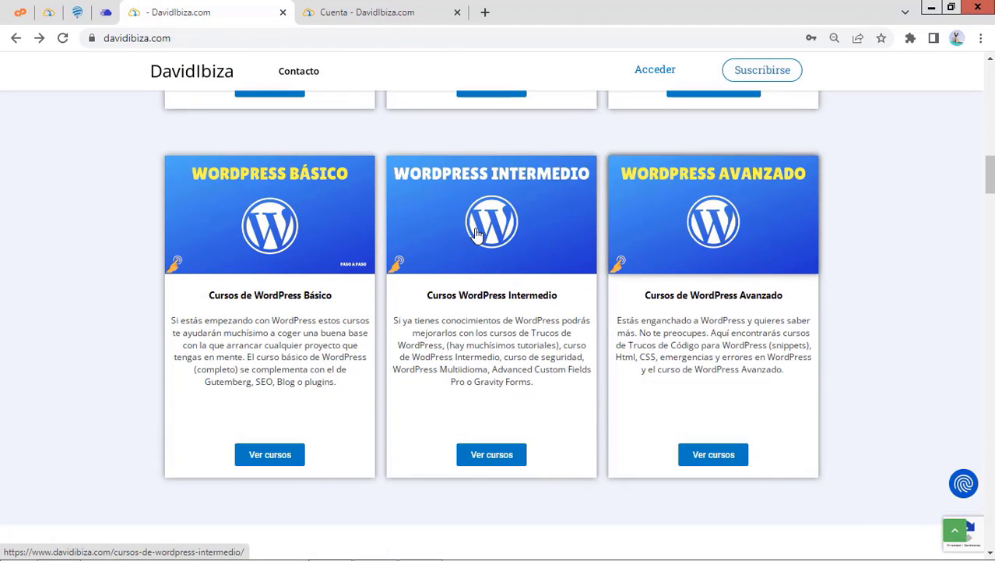
pyautogui.scroll(-3, 740, 288)
pyautogui.scroll(-3, 733, 311)
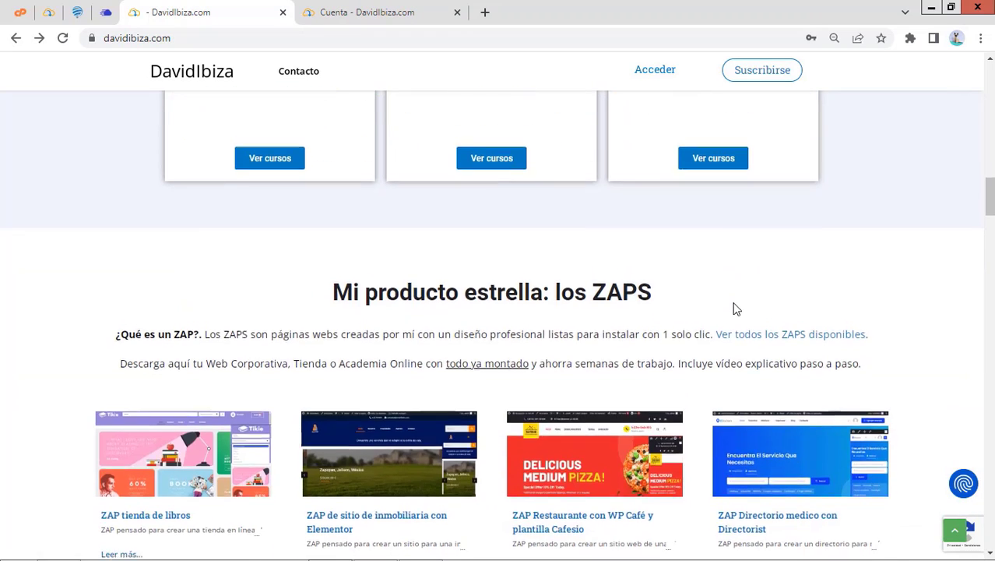
pyautogui.scroll(2, 733, 307)
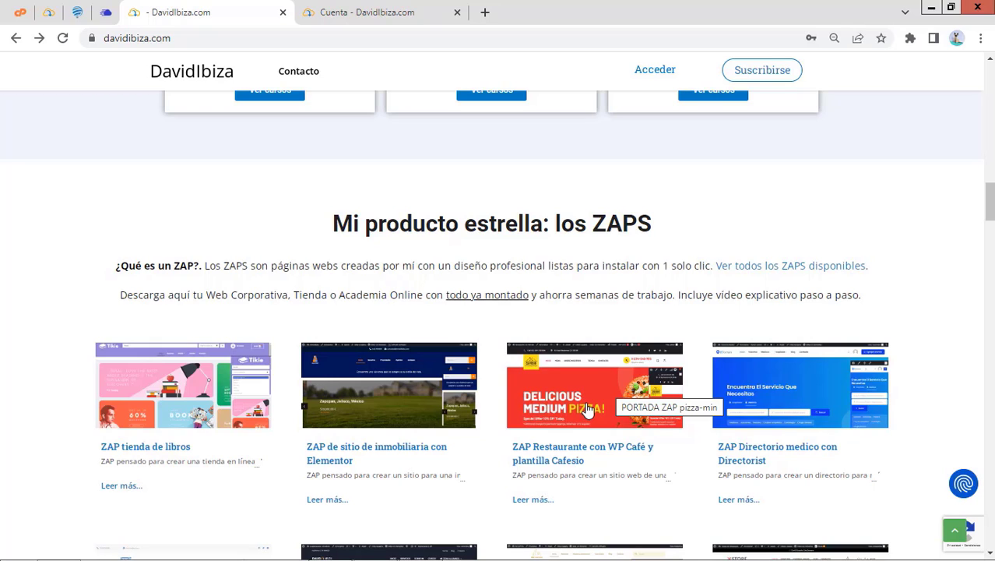
pyautogui.scroll(-15, 588, 411)
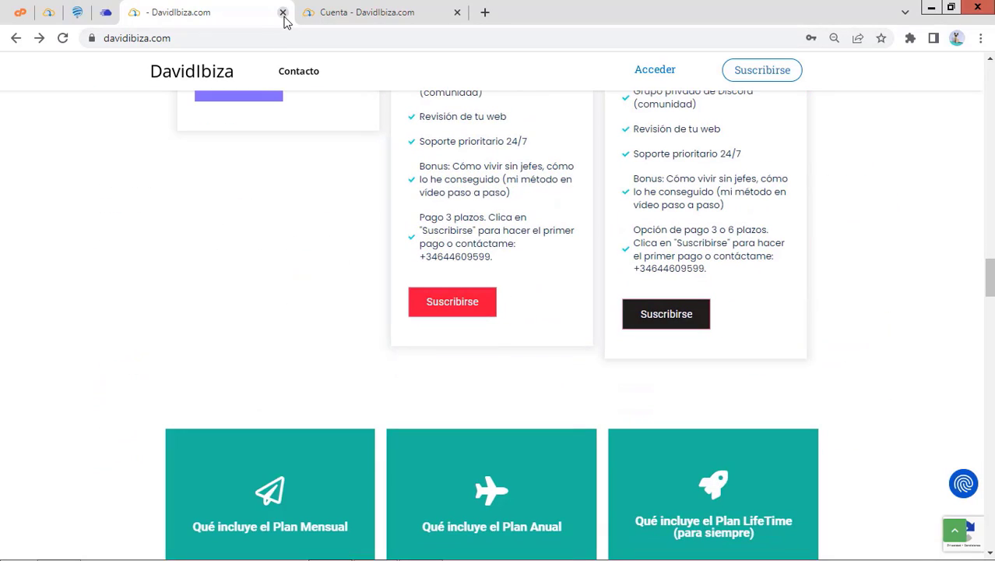
# Close the home page tab and scroll through the account page's premium course list.
pyautogui.click(283, 13)
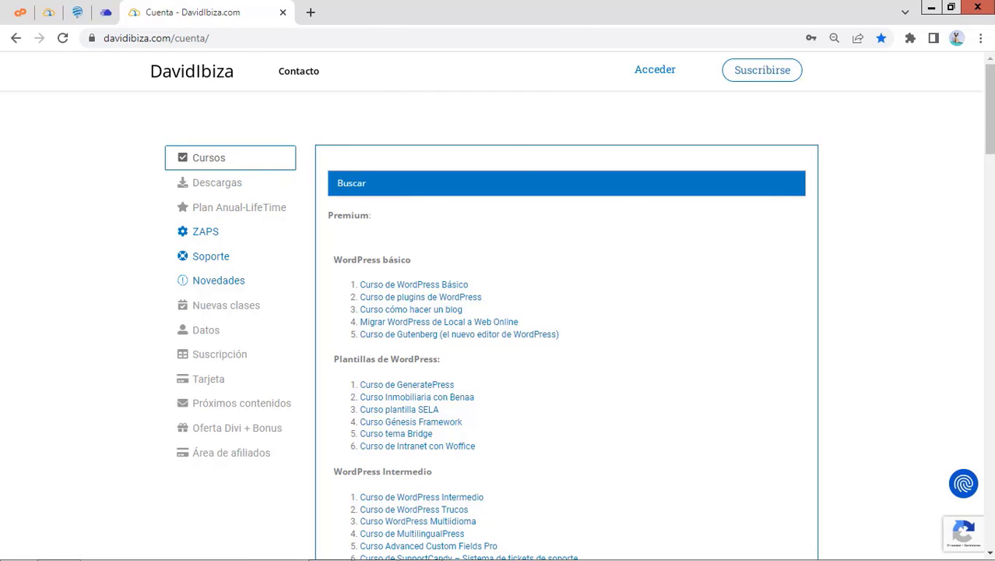
pyautogui.scroll(-1, 662, 189)
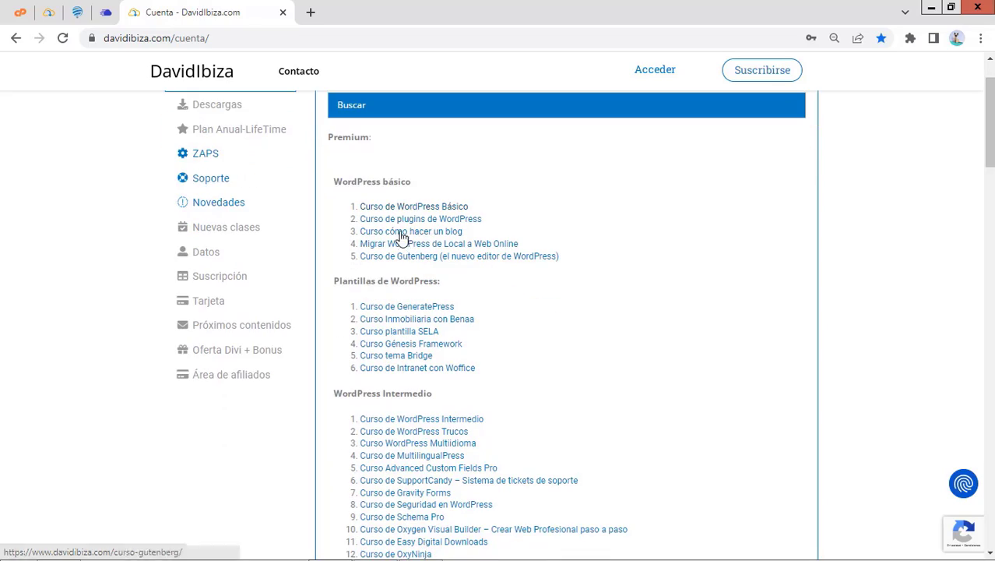
pyautogui.scroll(-15, 422, 406)
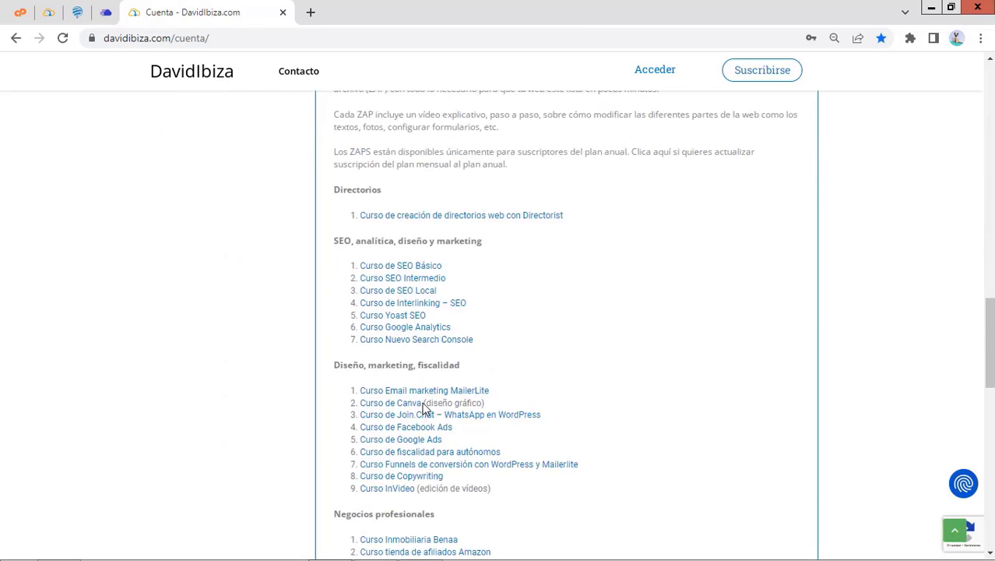
pyautogui.scroll(16, 424, 407)
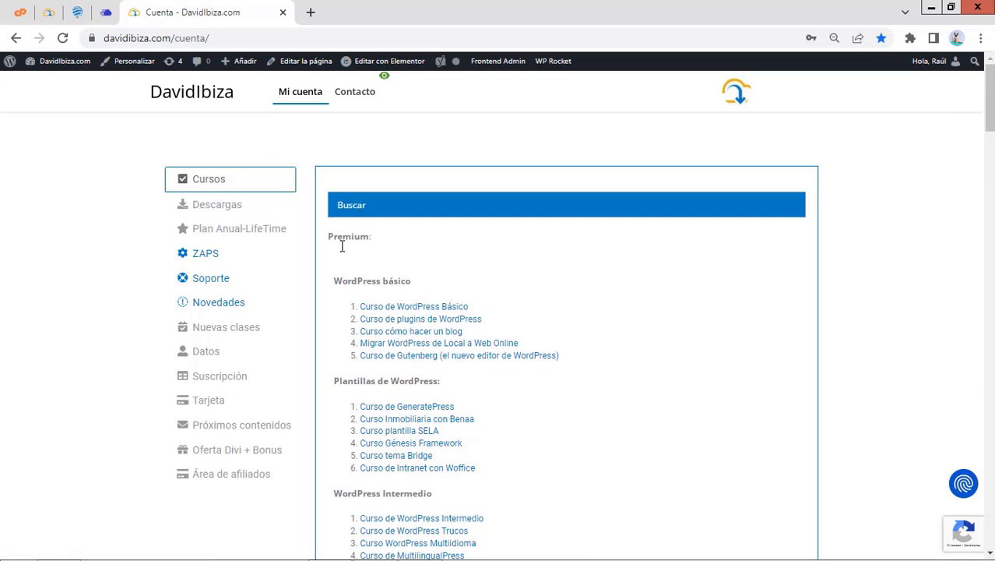
# Browse the account's Descargas plugin list and open the ZAPS archive in a new tab.
pyautogui.click(230, 209)
pyautogui.scroll(-1, 545, 421)
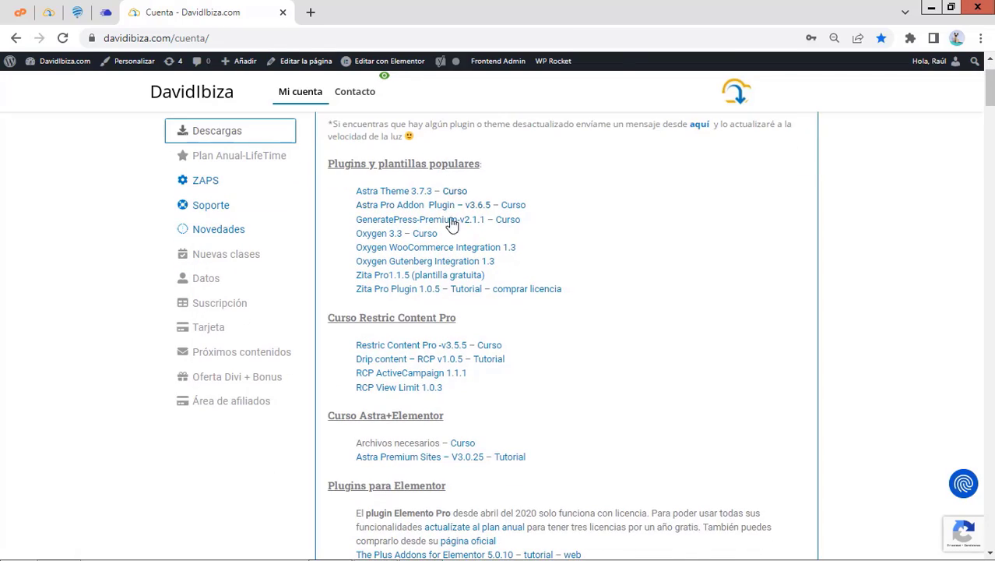
pyautogui.scroll(-6, 490, 386)
pyautogui.scroll(8, 493, 387)
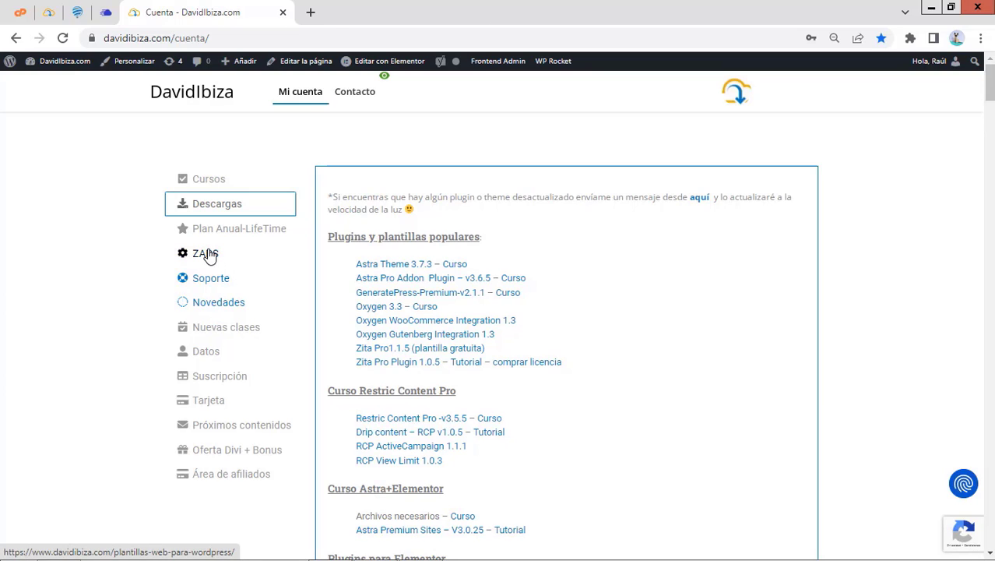
pyautogui.click(206, 254)
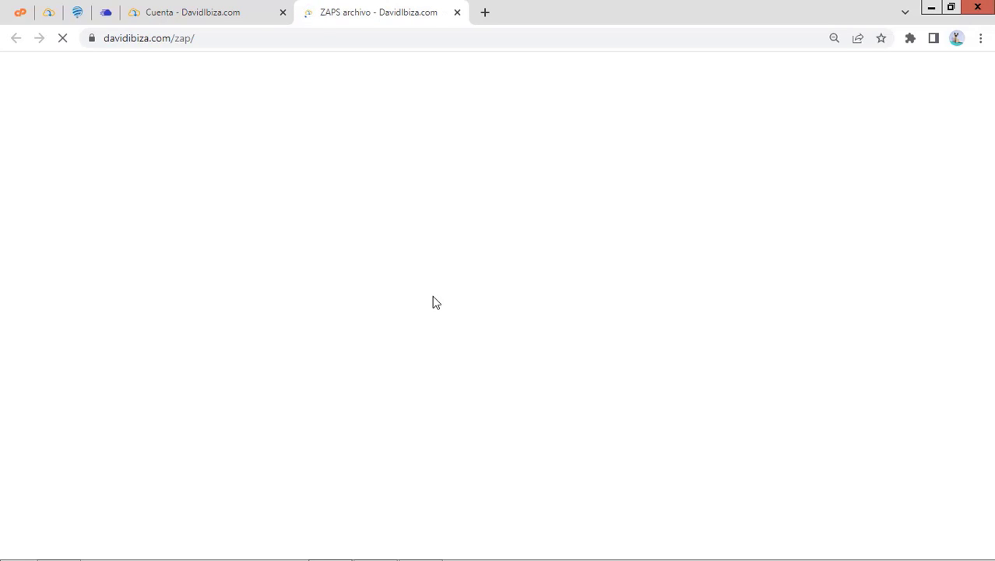
# Under Todos los ZAPS, open the pizza restaurant ZAP page (Restaurante con WP Café y Cafesio).
pyautogui.scroll(-8, 781, 367)
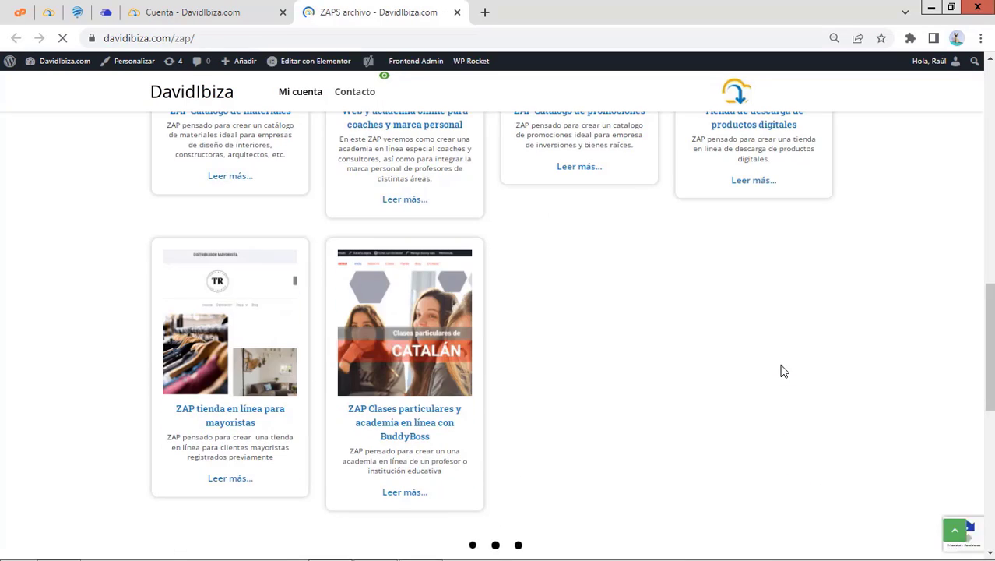
pyautogui.scroll(10, 784, 371)
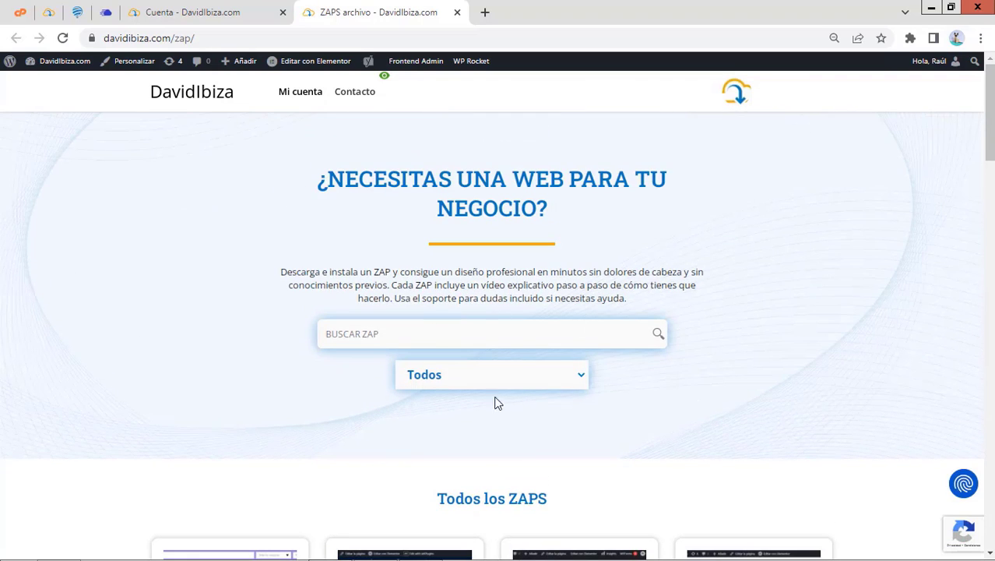
pyautogui.click(523, 382)
pyautogui.scroll(-1, 833, 419)
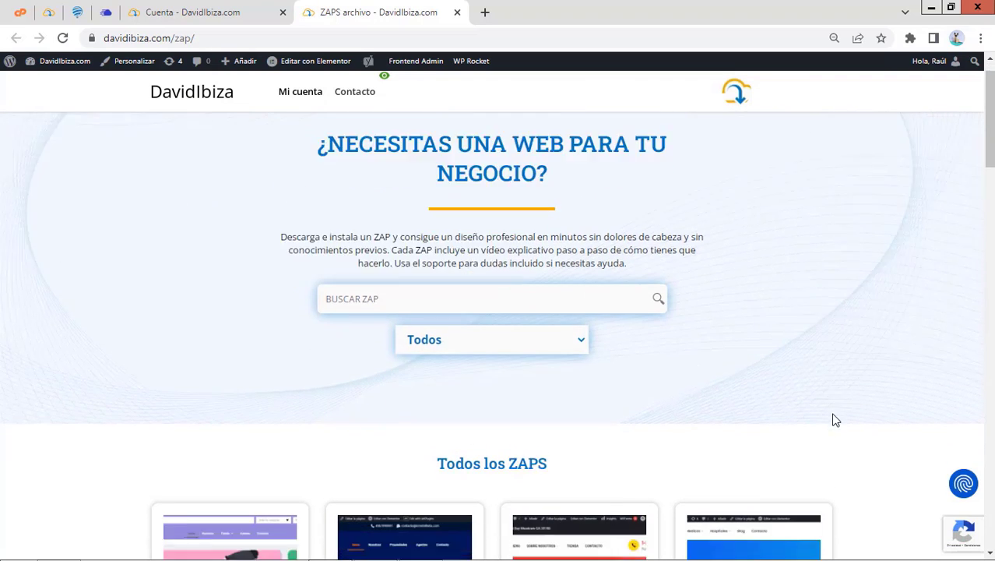
pyautogui.scroll(-3, 833, 419)
pyautogui.click(586, 340)
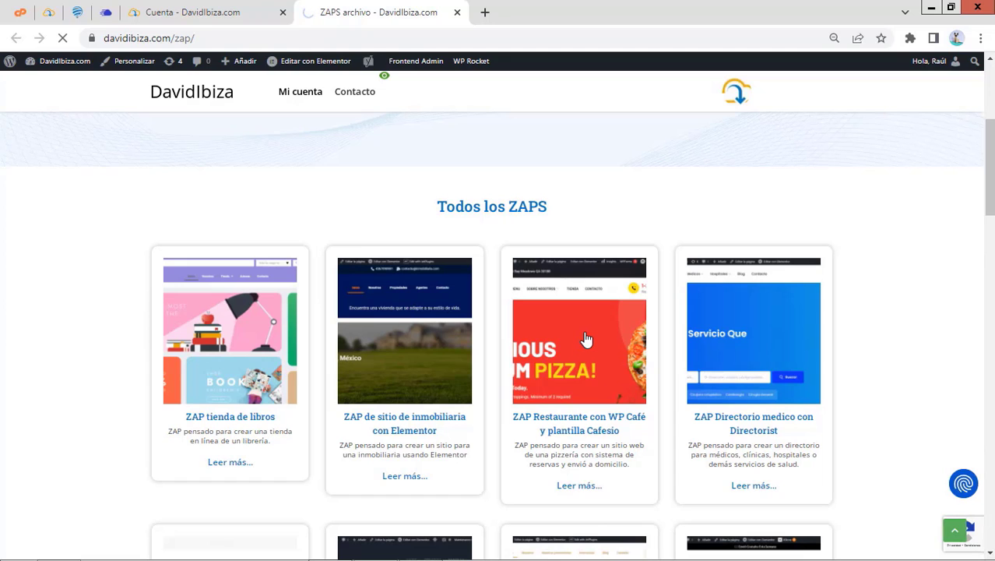
# Launch the restaurant ZAP's DEMO site in a new tab.
pyautogui.scroll(-2, 736, 368)
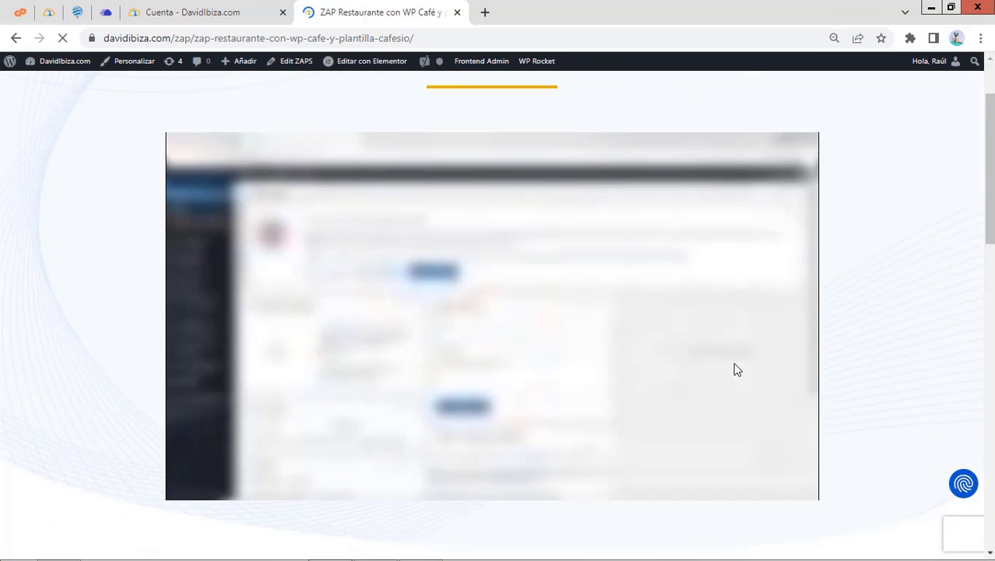
pyautogui.scroll(-2, 736, 369)
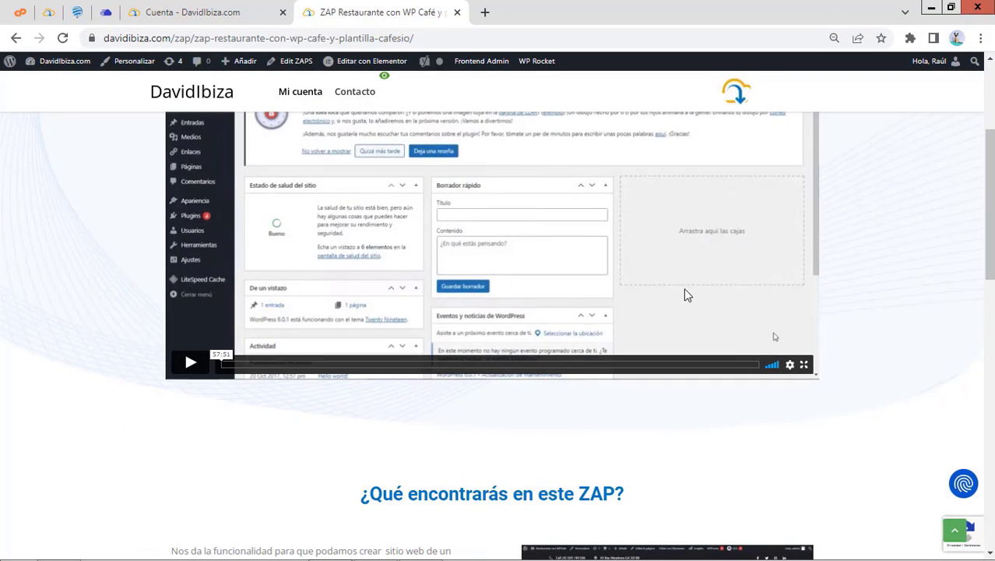
pyautogui.scroll(-5, 683, 294)
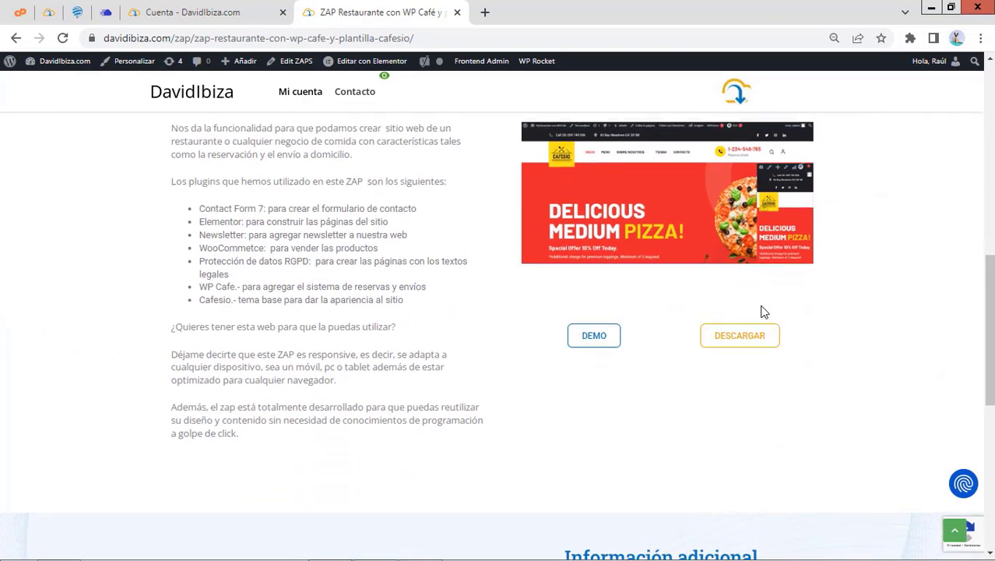
pyautogui.click(590, 328)
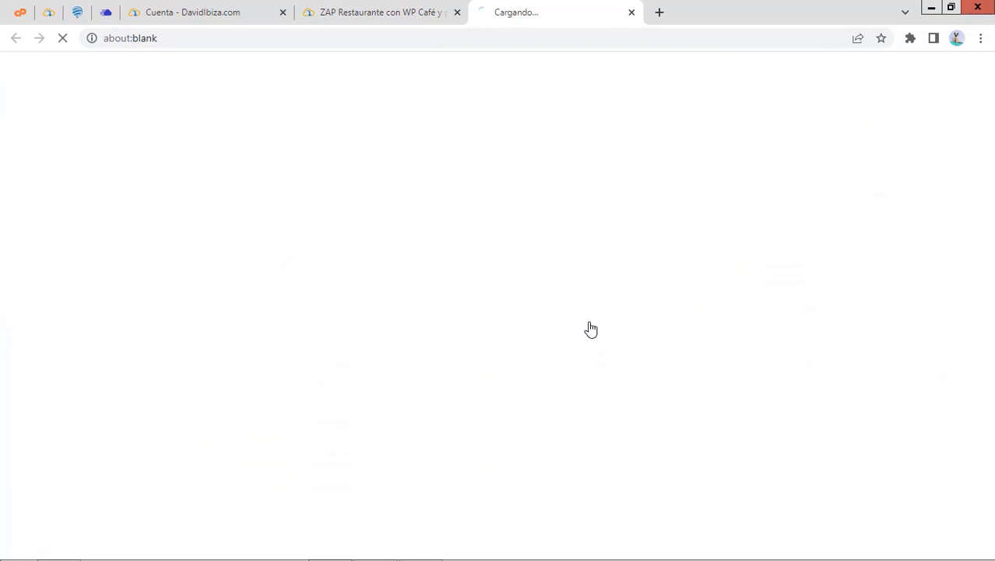
# Close the demo and restaurant ZAP tabs, returning to the DavidIbiza.com account page.
pyautogui.click(632, 13)
pyautogui.hotkey('ctrl', 'w')
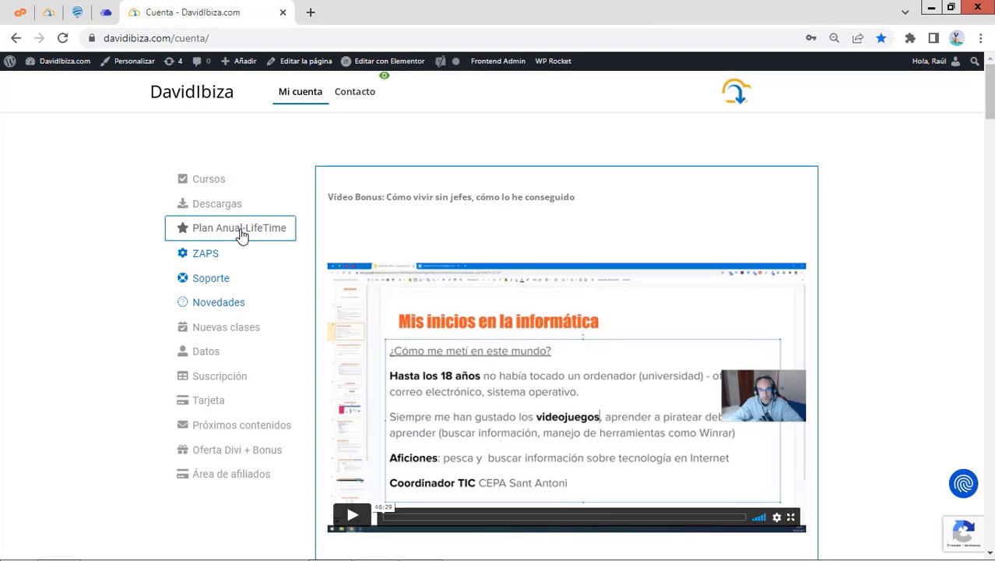
pyautogui.scroll(-3, 589, 414)
pyautogui.scroll(3, 458, 389)
pyautogui.scroll(-10, 460, 376)
pyautogui.scroll(2, 458, 315)
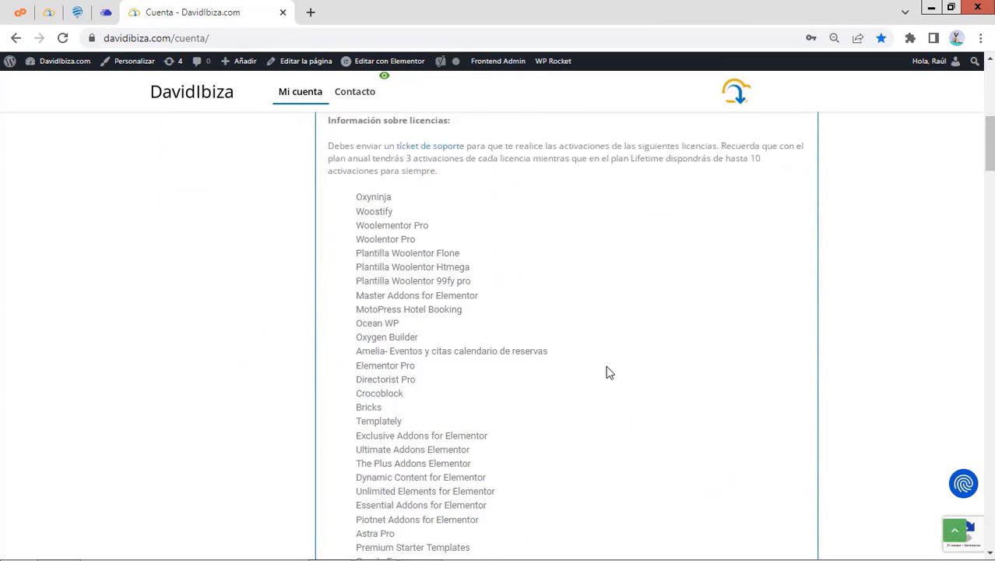
pyautogui.scroll(-10, 458, 314)
pyautogui.scroll(6, 479, 327)
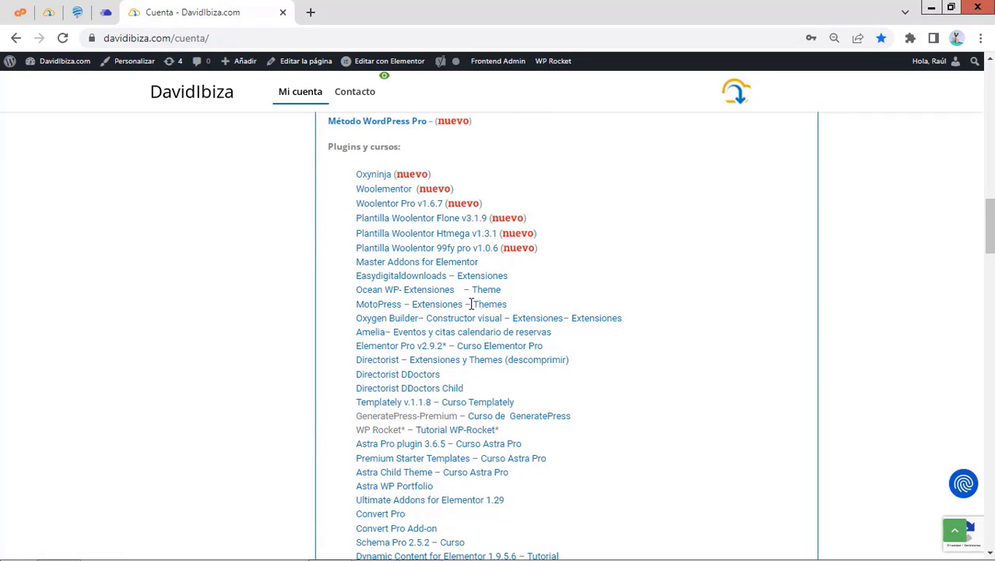
# Scroll through the Plan Anual-LifeTime licence lists, plugin lists and Vídeo Bonus.
pyautogui.scroll(-1, 467, 304)
pyautogui.scroll(-15, 456, 341)
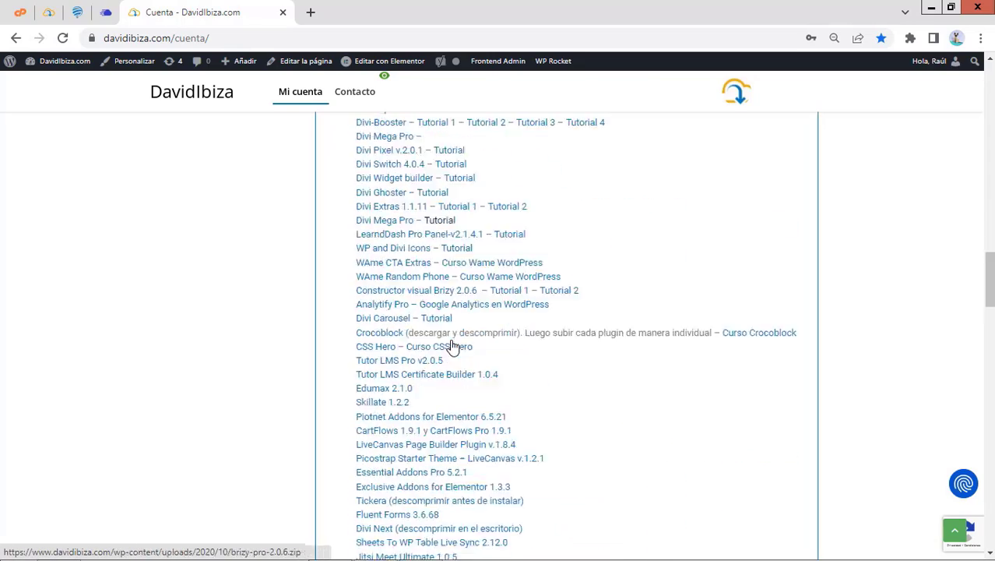
pyautogui.scroll(-9, 451, 343)
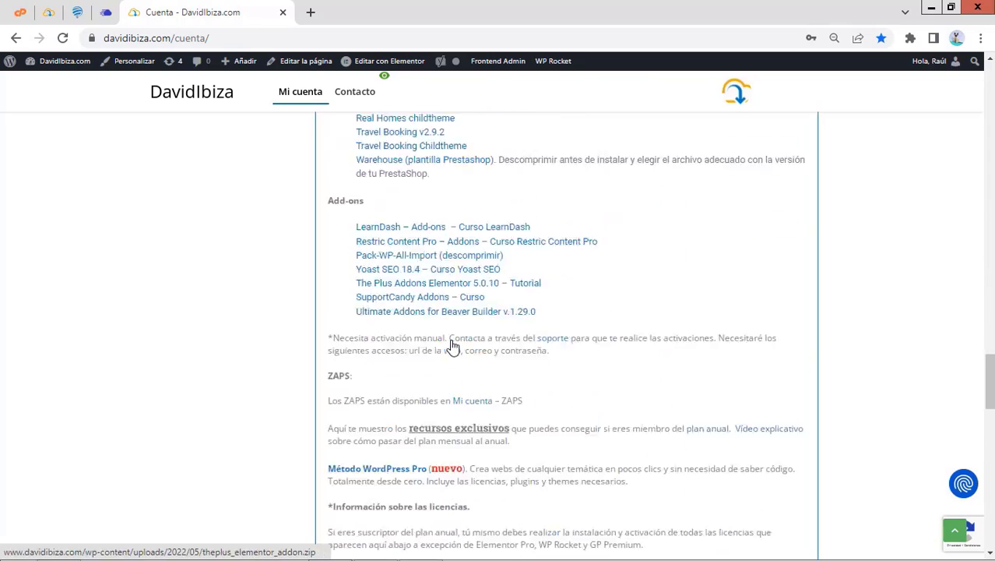
pyautogui.scroll(-3, 450, 344)
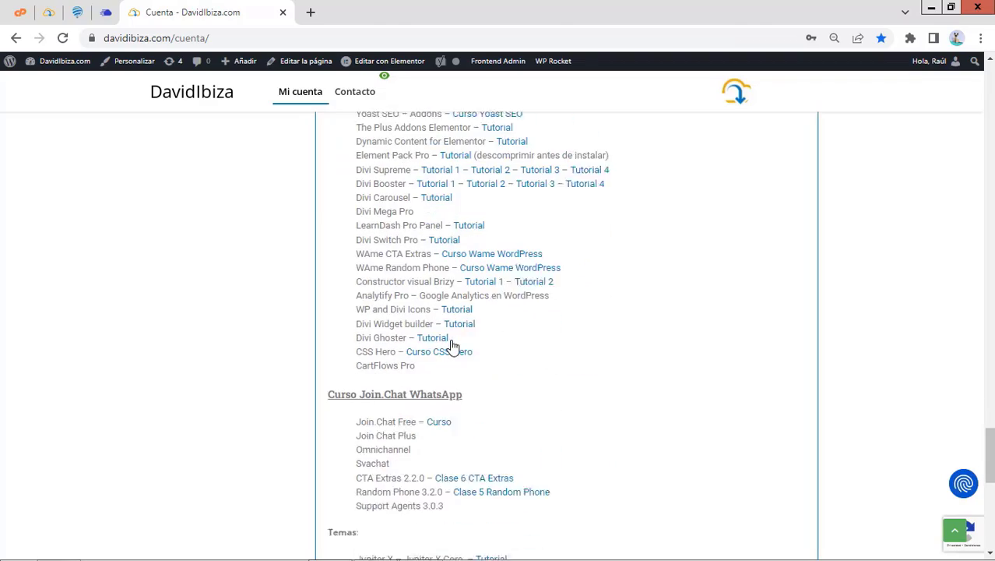
pyautogui.scroll(-4, 450, 343)
pyautogui.scroll(5, 451, 344)
pyautogui.scroll(10, 450, 343)
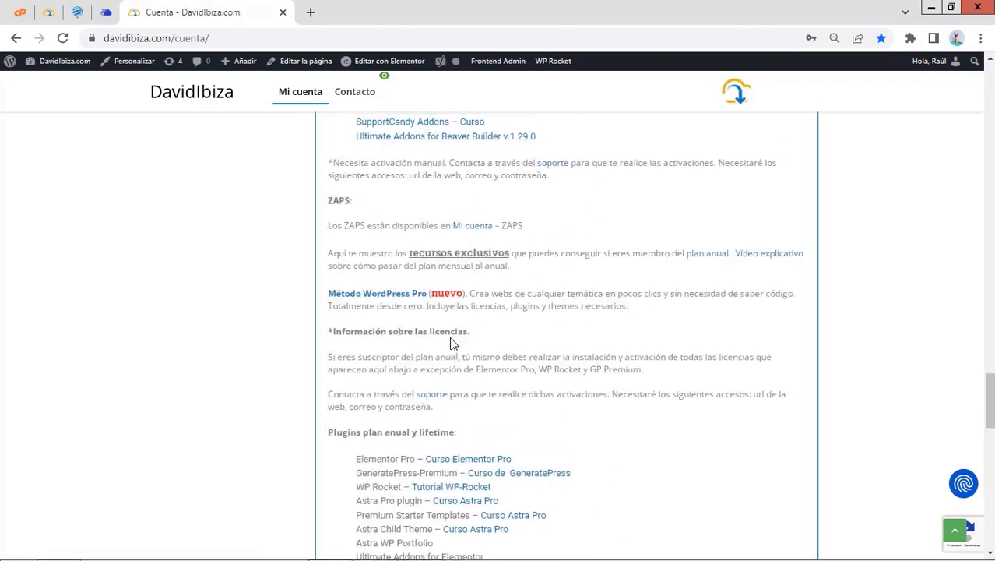
pyautogui.scroll(15, 452, 344)
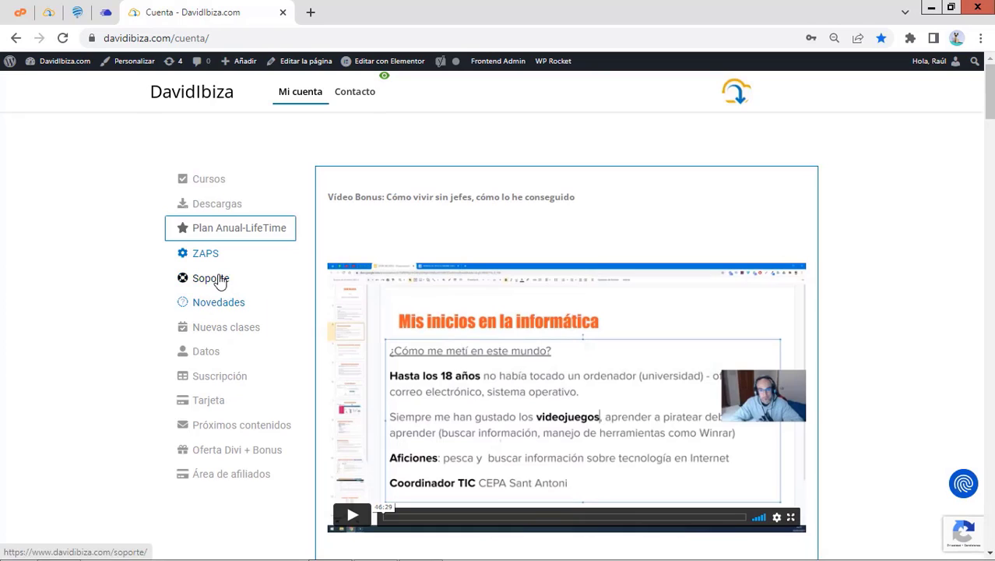
# Open and close the Soporte tickets tab, then browse the Novedades premium course list.
pyautogui.click(219, 280)
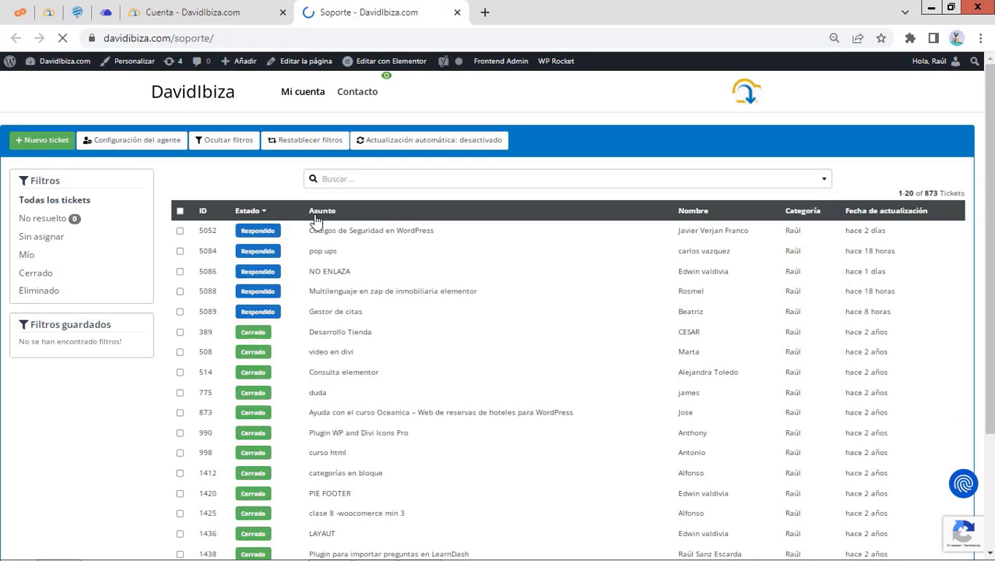
pyautogui.click(458, 12)
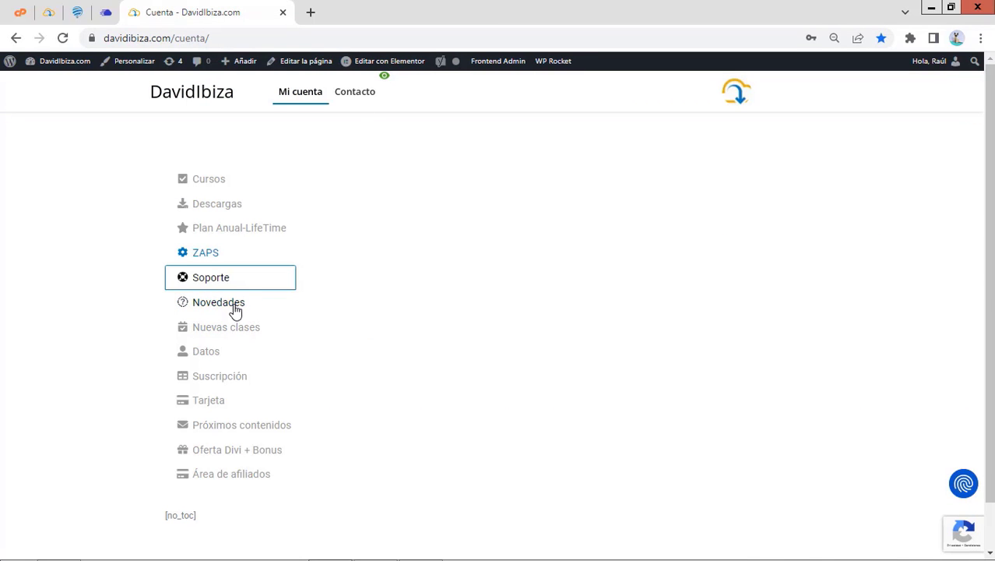
pyautogui.click(234, 309)
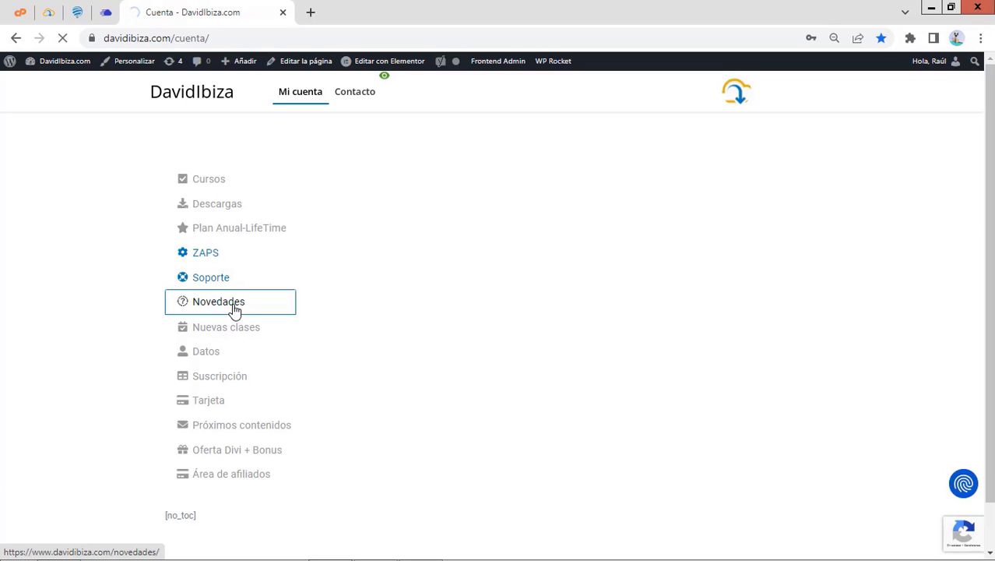
pyautogui.scroll(-4, 304, 362)
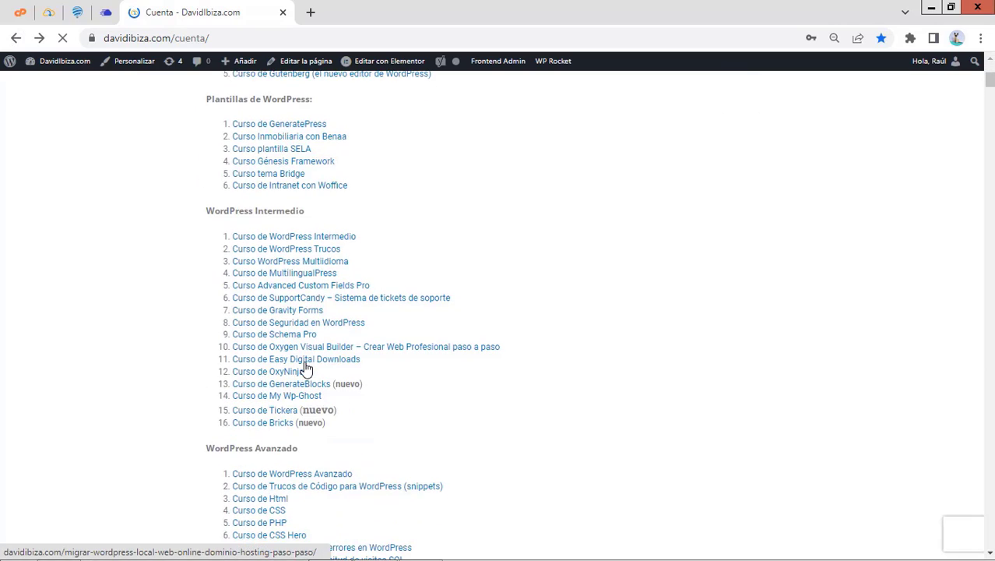
pyautogui.scroll(-2, 304, 366)
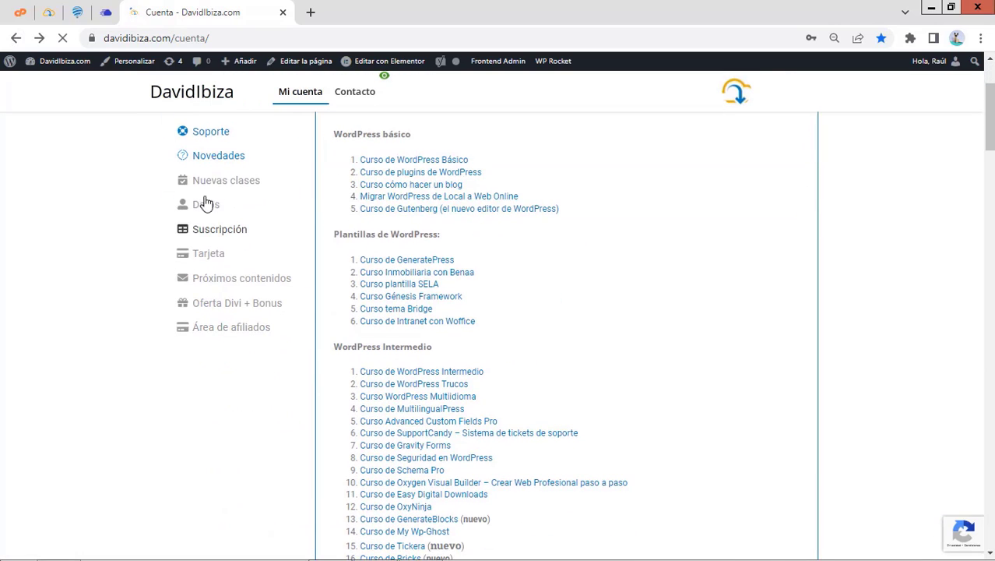